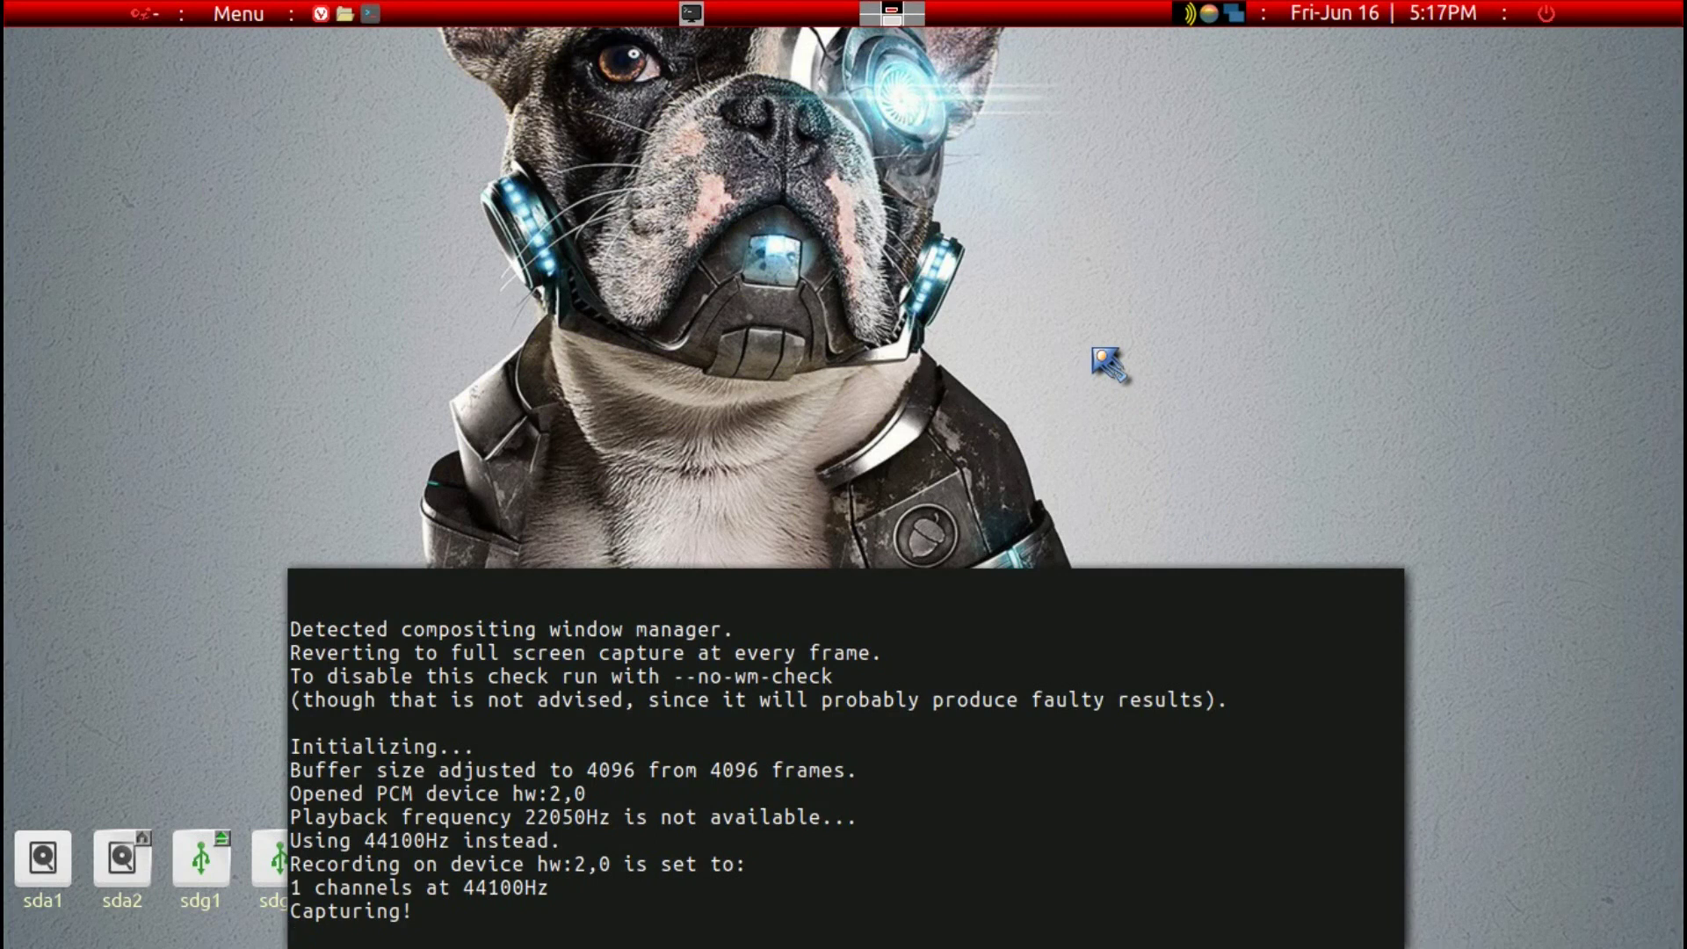
Hide the terminal, switch to the desktop holding the open configuration files, and look up the JWM files in the ~/.jwm folder
{"action": "key", "text": "F12"}
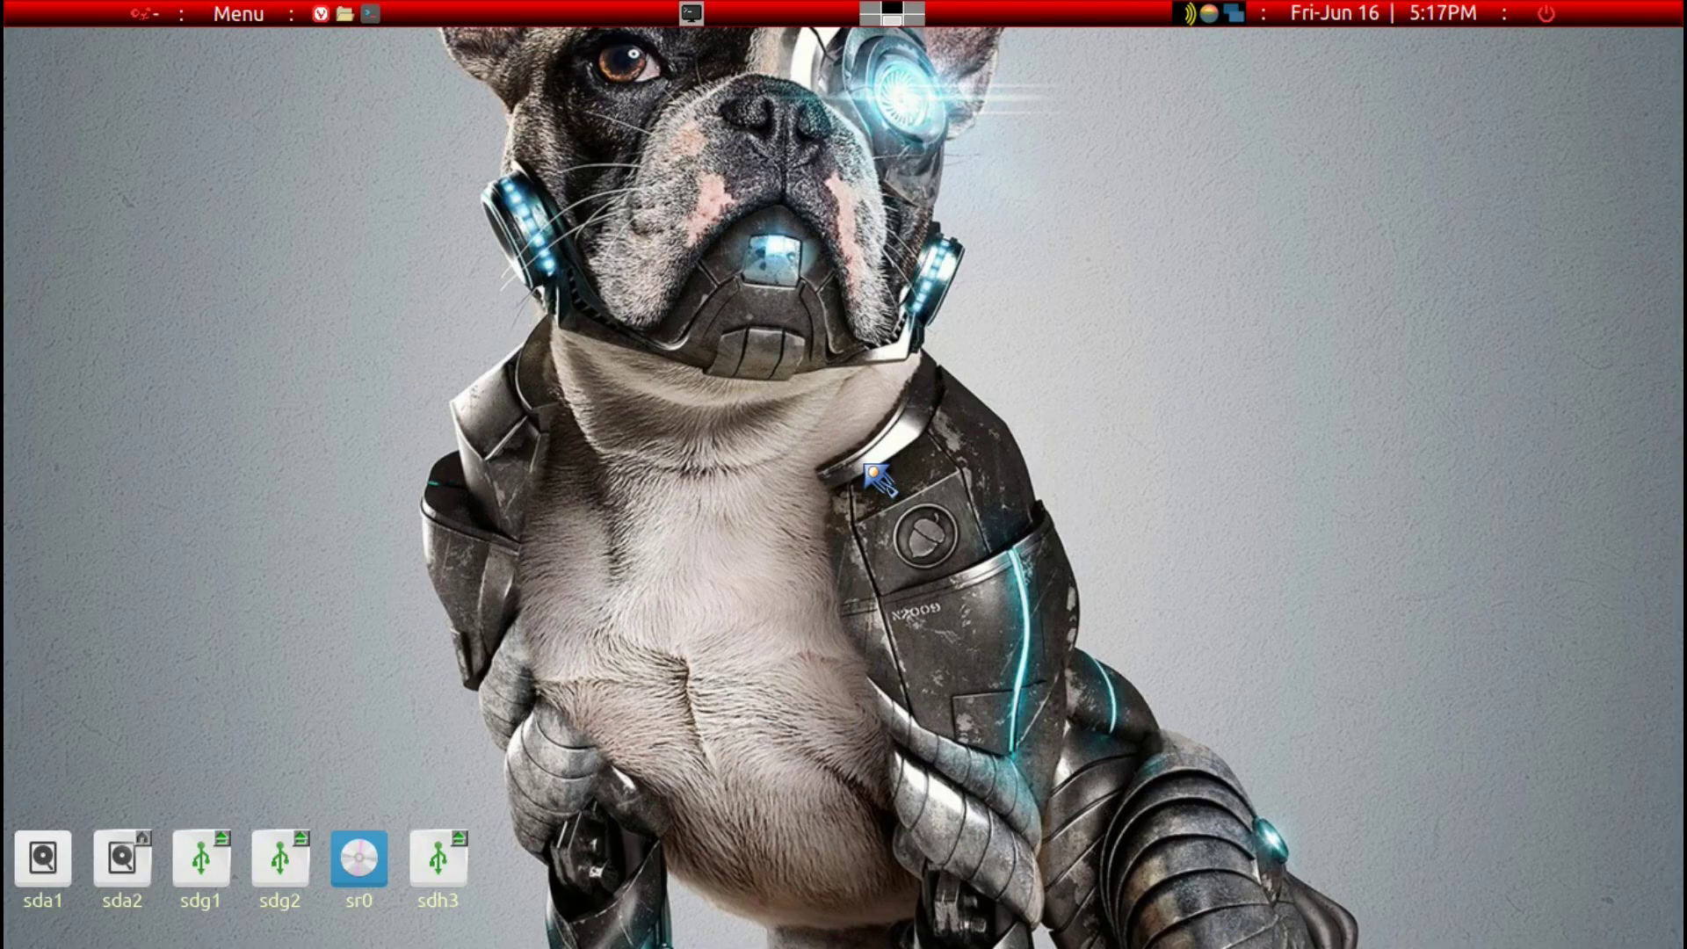
{"action": "key", "text": "ctrl+alt+Down"}
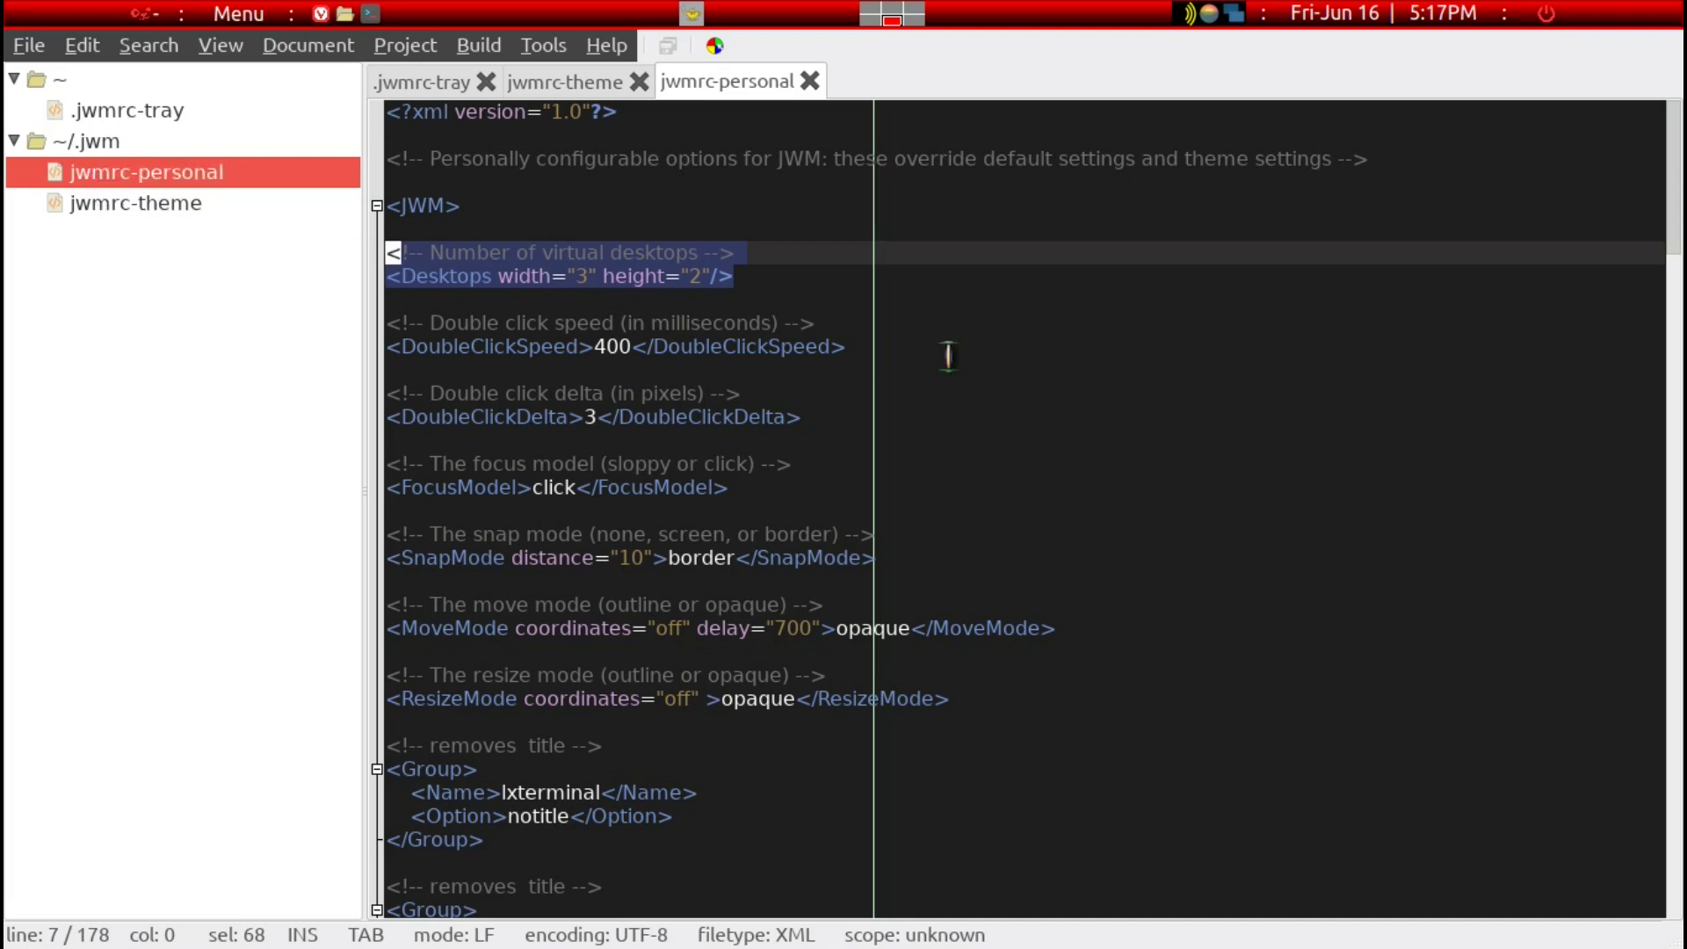
{"action": "key", "text": "super+e"}
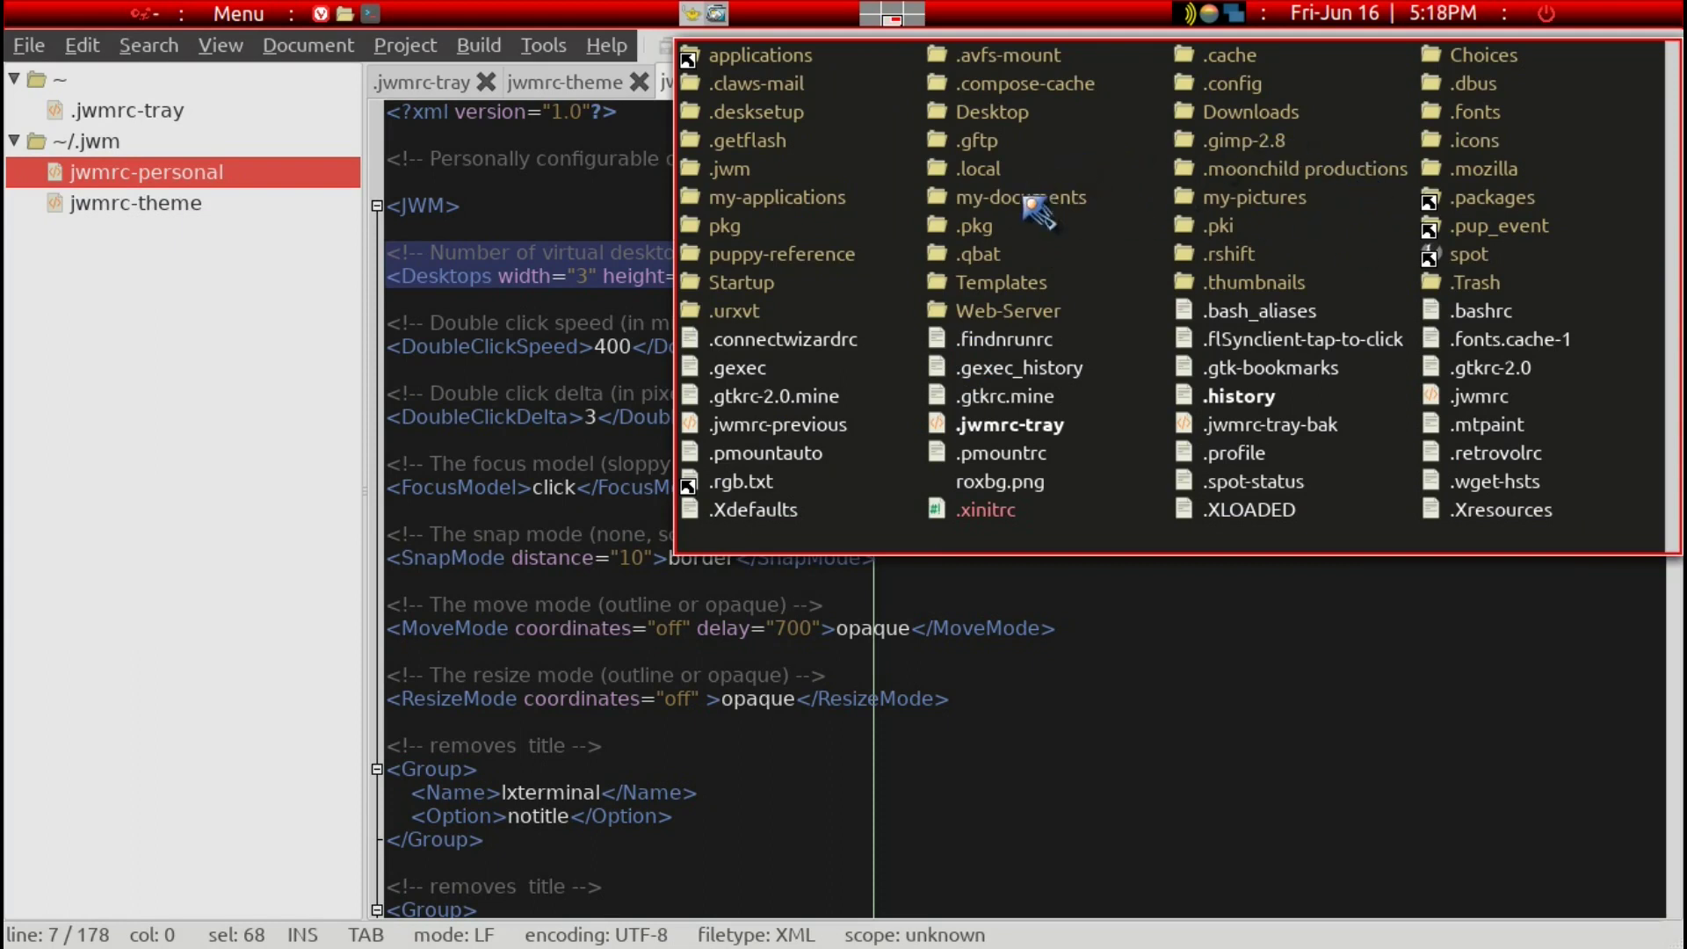
{"action": "left_click", "coordinate": [738, 168]}
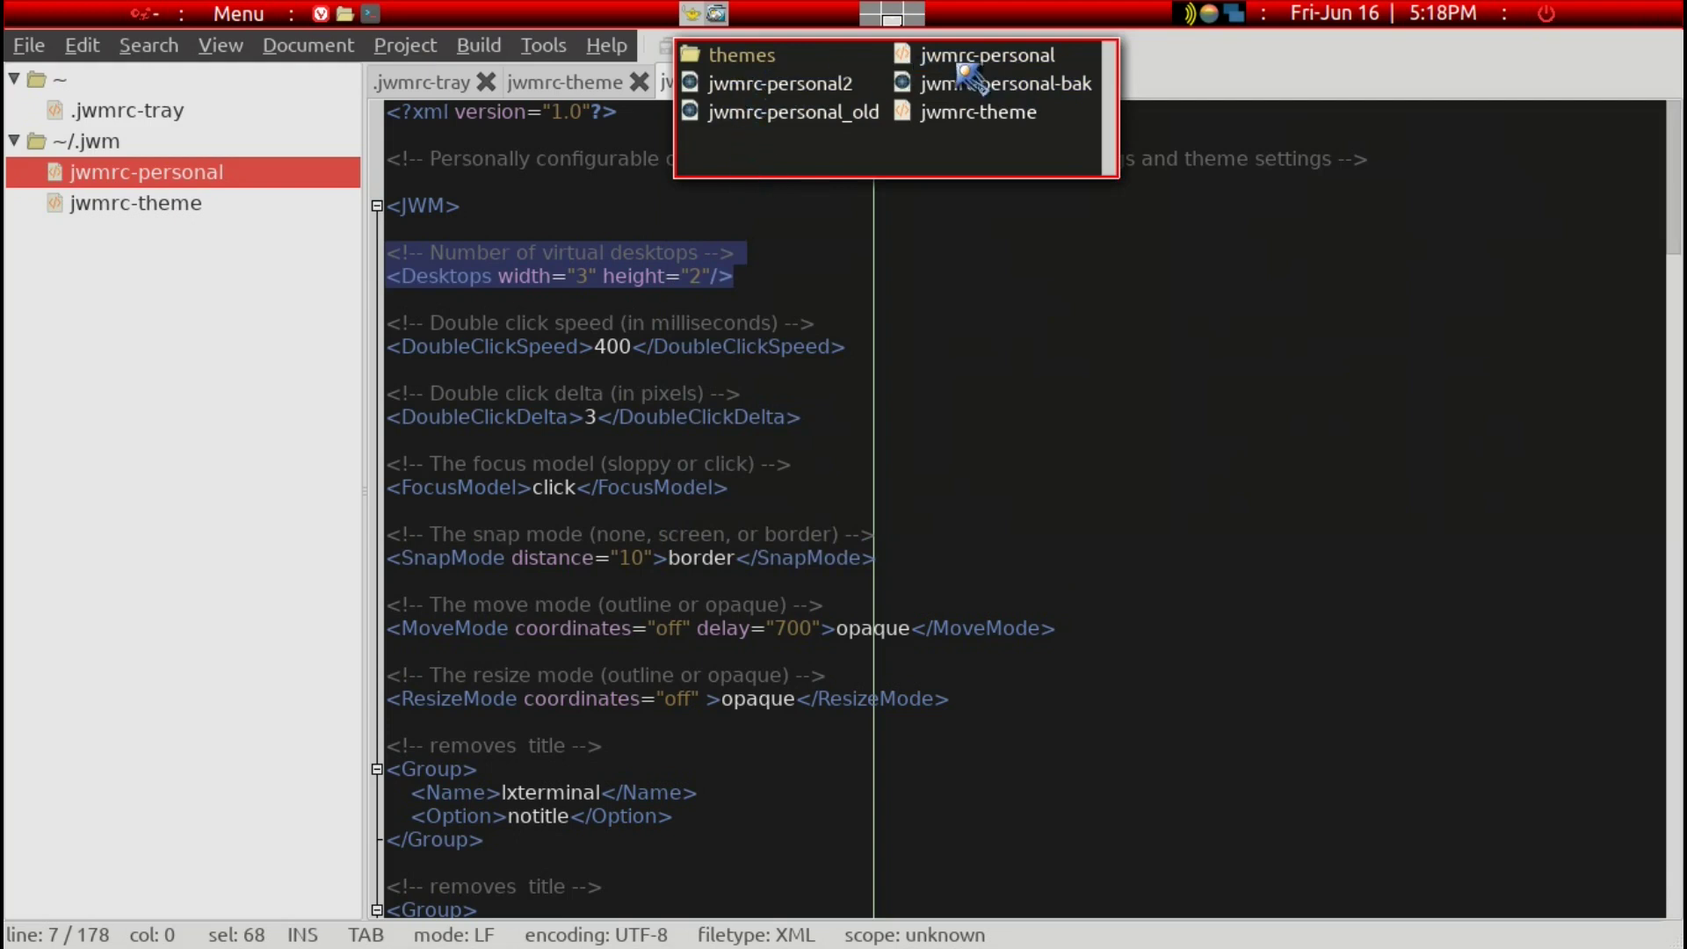
{"action": "left_click_drag", "start_coordinate": [1013, 80], "coordinate": [984, 351]}
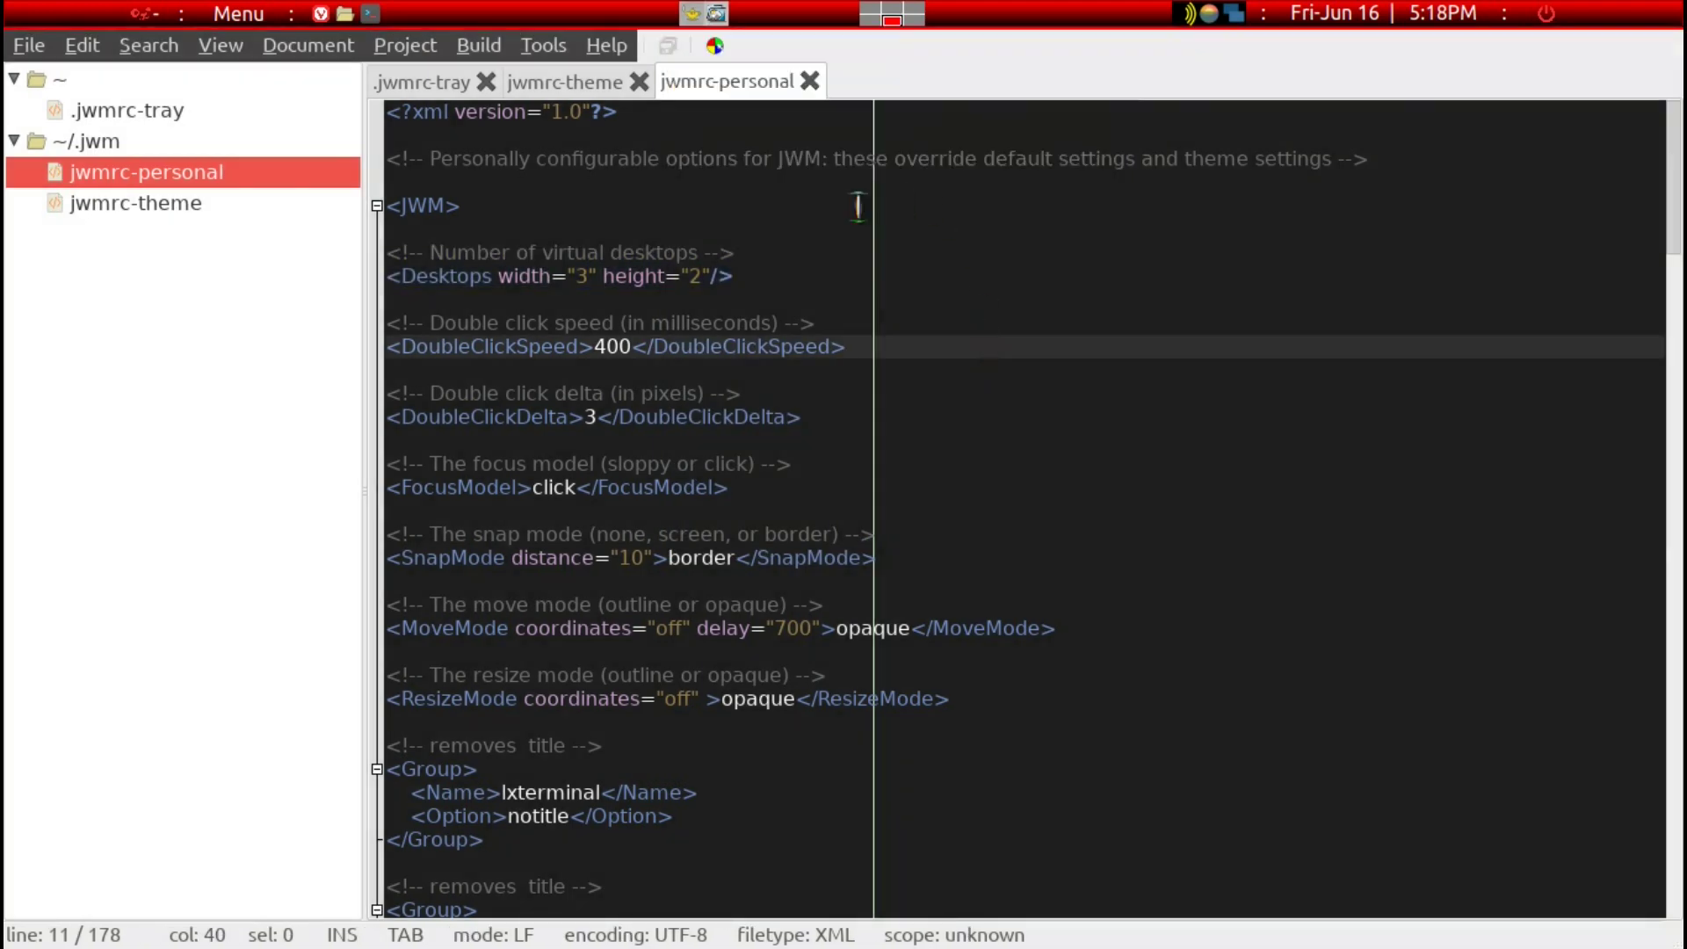
Highlight the comment and Desktops line that define the number of virtual desktops in jwmrc-personal
{"action": "left_click_drag", "start_coordinate": [761, 279], "coordinate": [374, 253]}
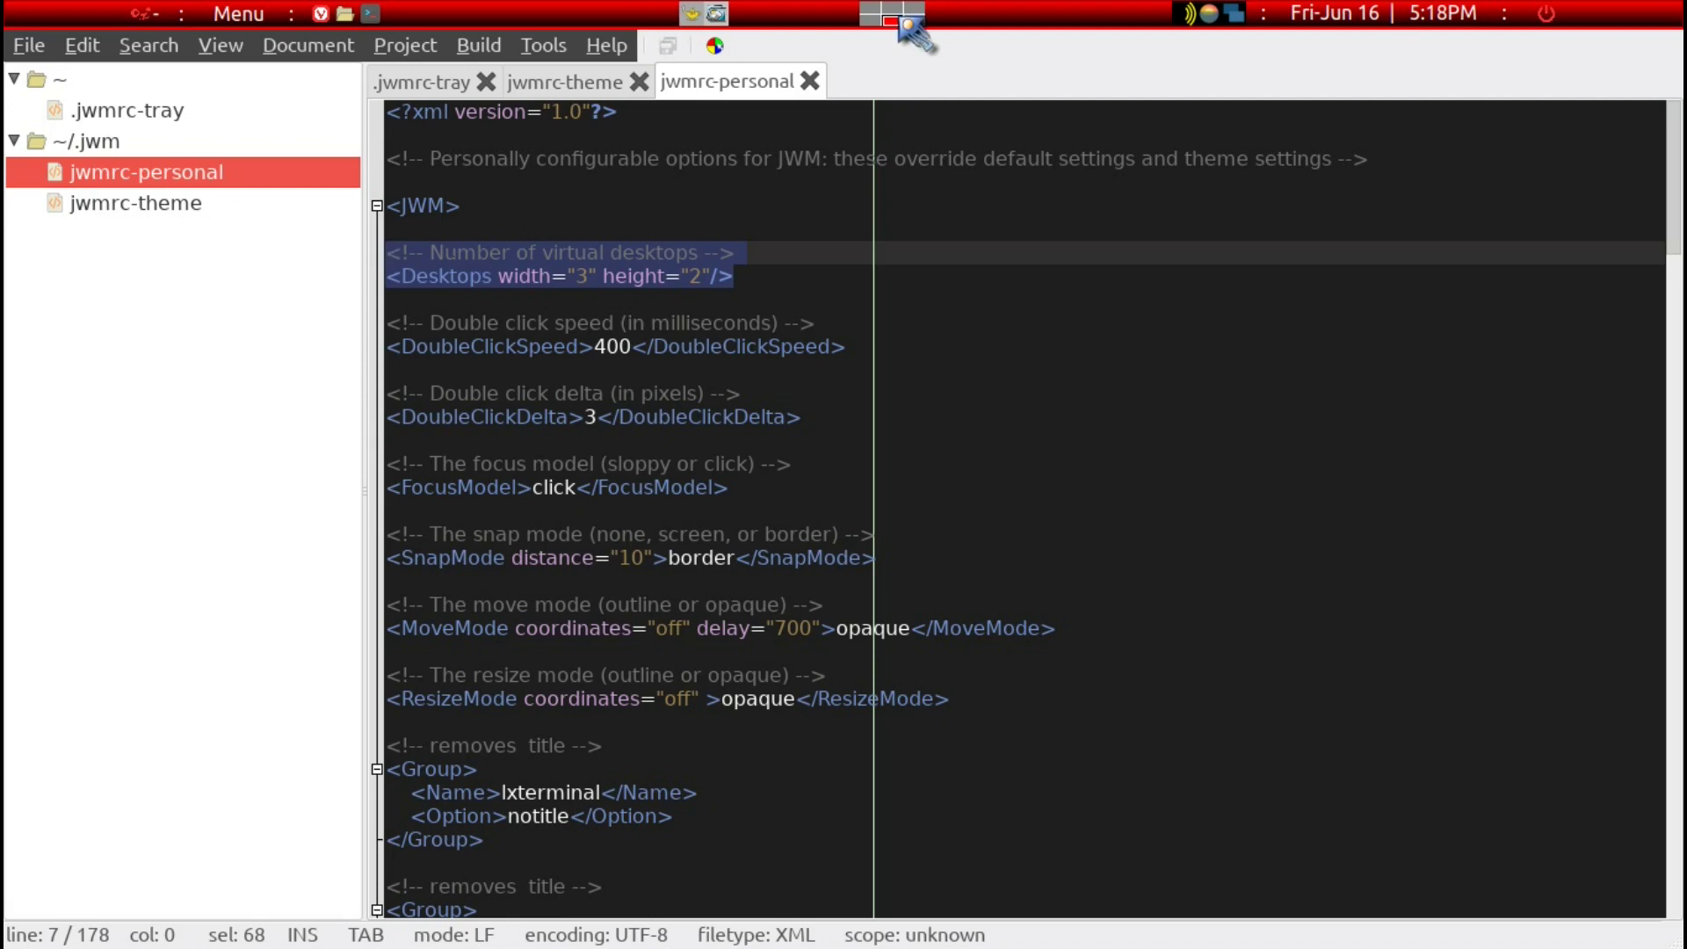
{"action": "left_click_drag", "start_coordinate": [597, 296], "coordinate": [346, 319]}
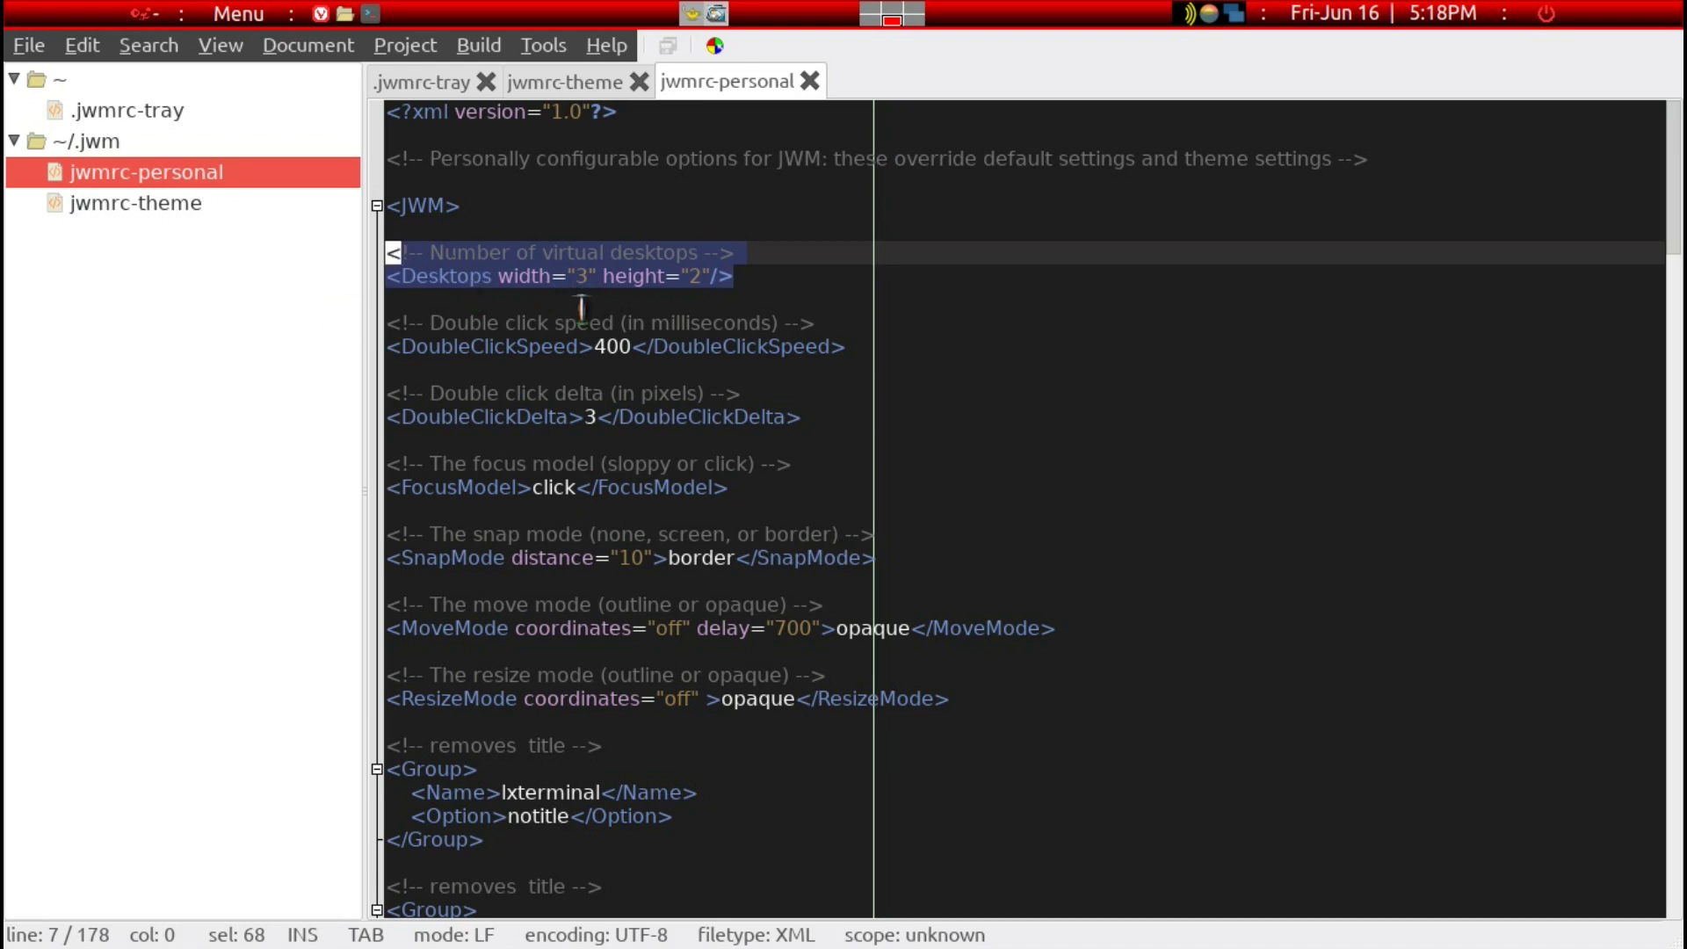
{"action": "left_click_drag", "start_coordinate": [605, 296], "coordinate": [739, 274]}
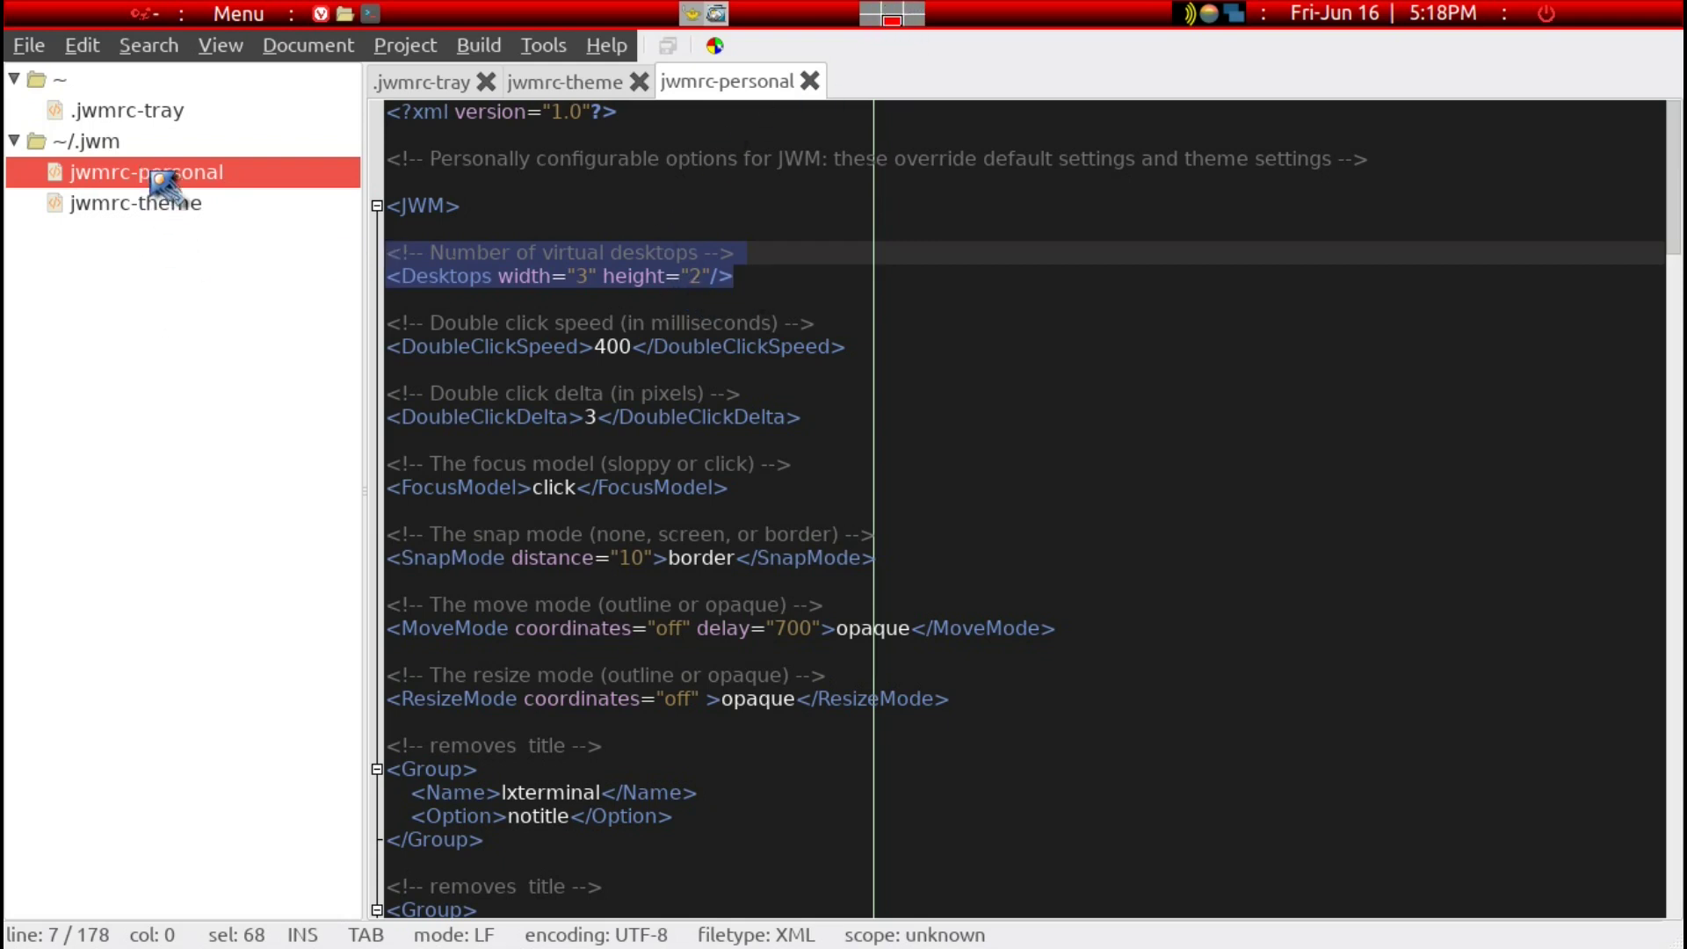
{"action": "left_click", "coordinate": [790, 284]}
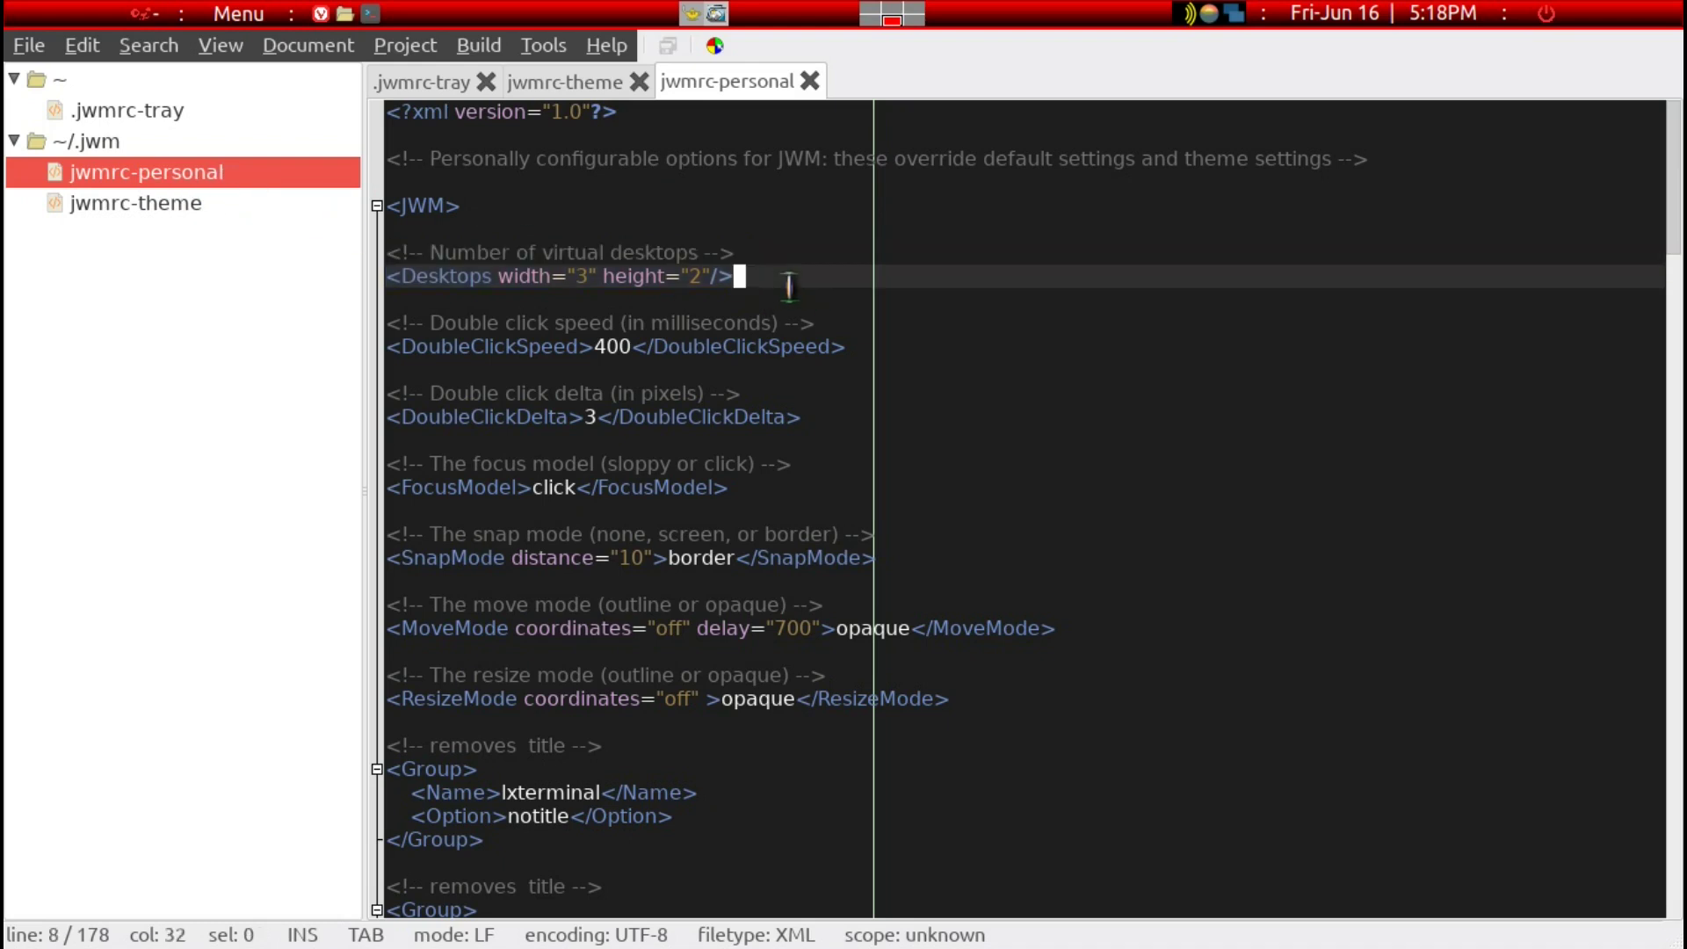
{"action": "left_click_drag", "start_coordinate": [738, 275], "coordinate": [387, 254]}
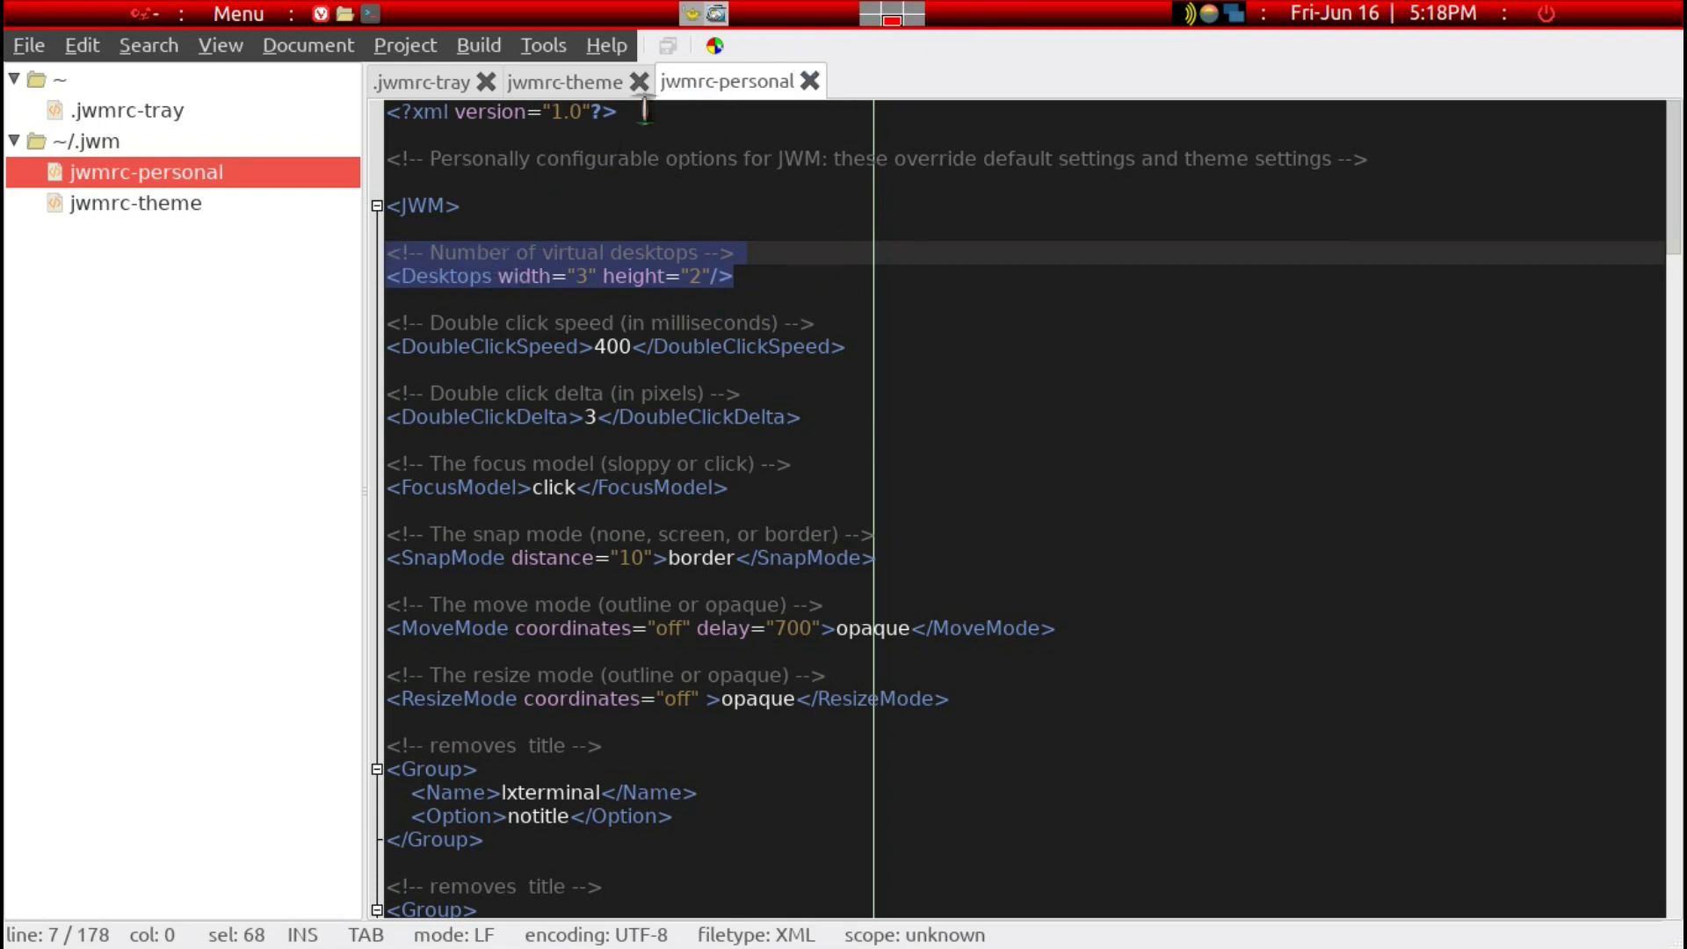
Open jwmrc-theme and highlight its TrayStyle and PagerStyle sections
{"action": "left_click", "coordinate": [221, 209]}
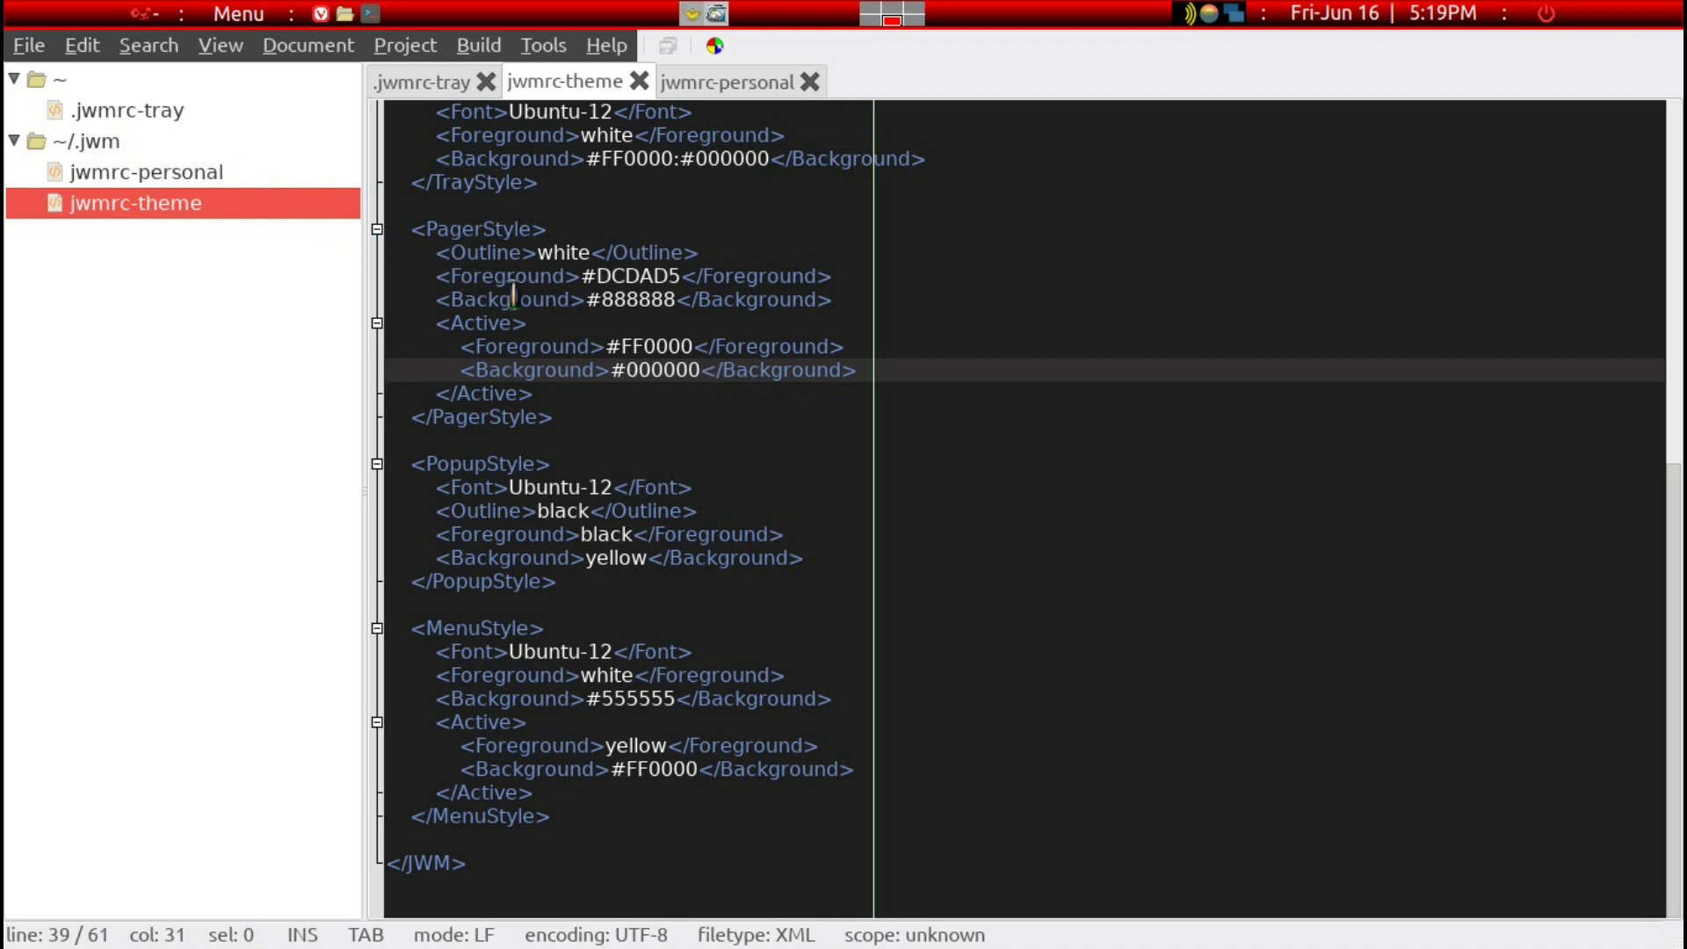
{"action": "scroll", "coordinate": [535, 387], "scroll_direction": "up", "scroll_amount": 2}
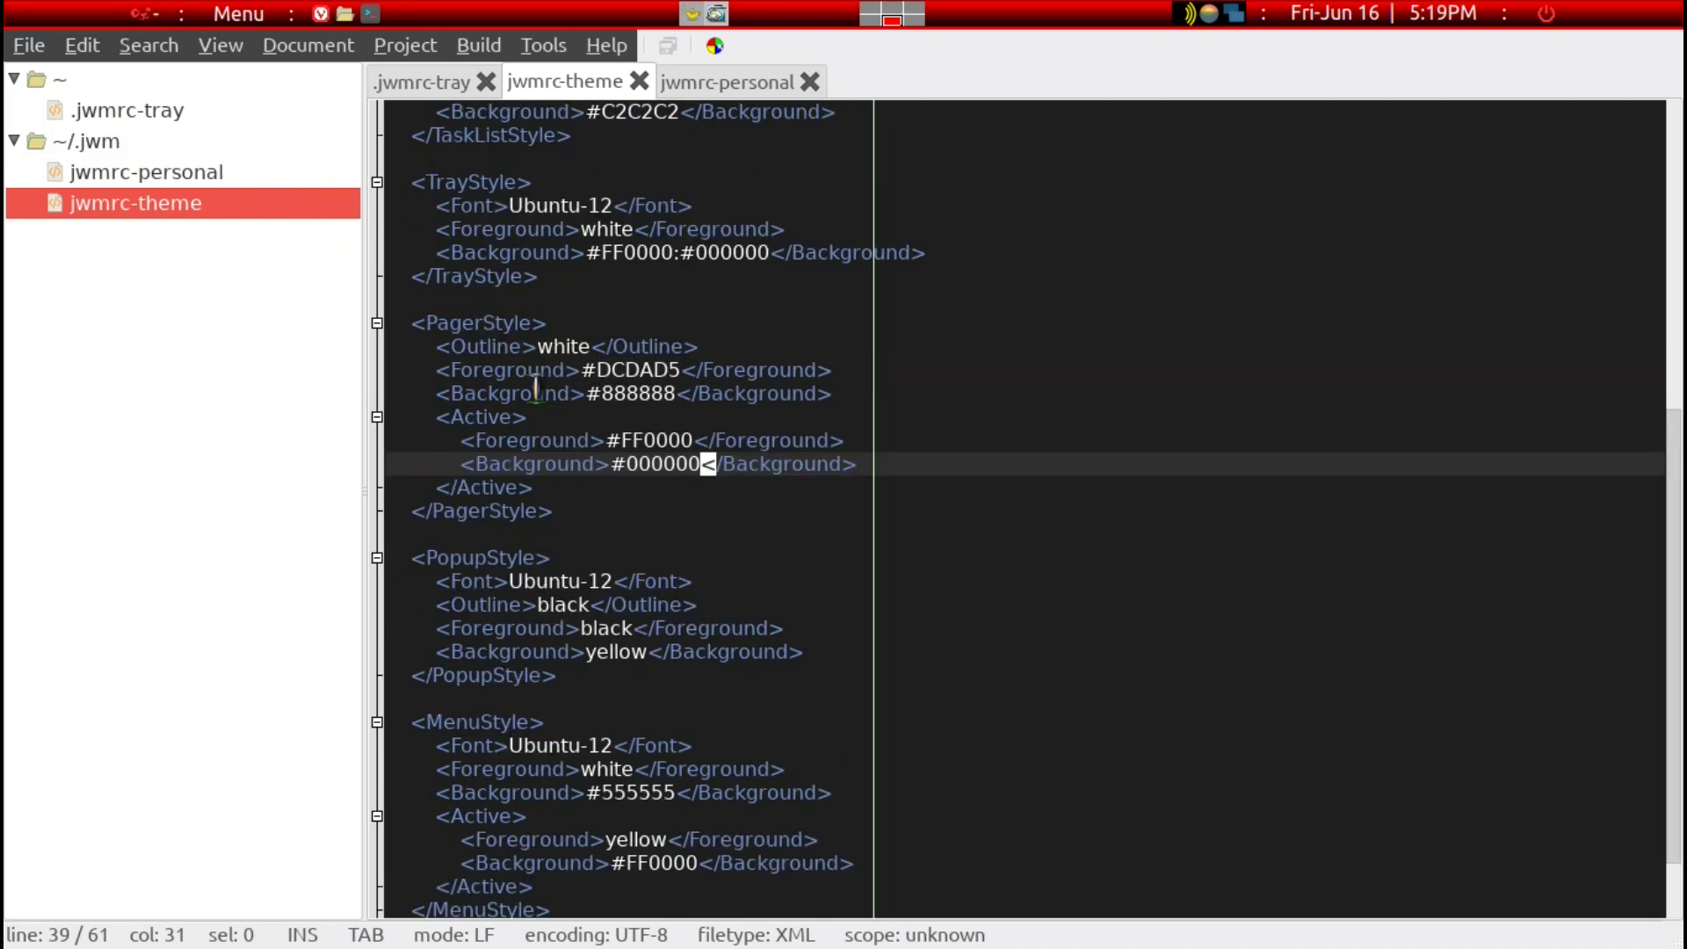
{"action": "left_click_drag", "start_coordinate": [572, 527], "coordinate": [376, 189]}
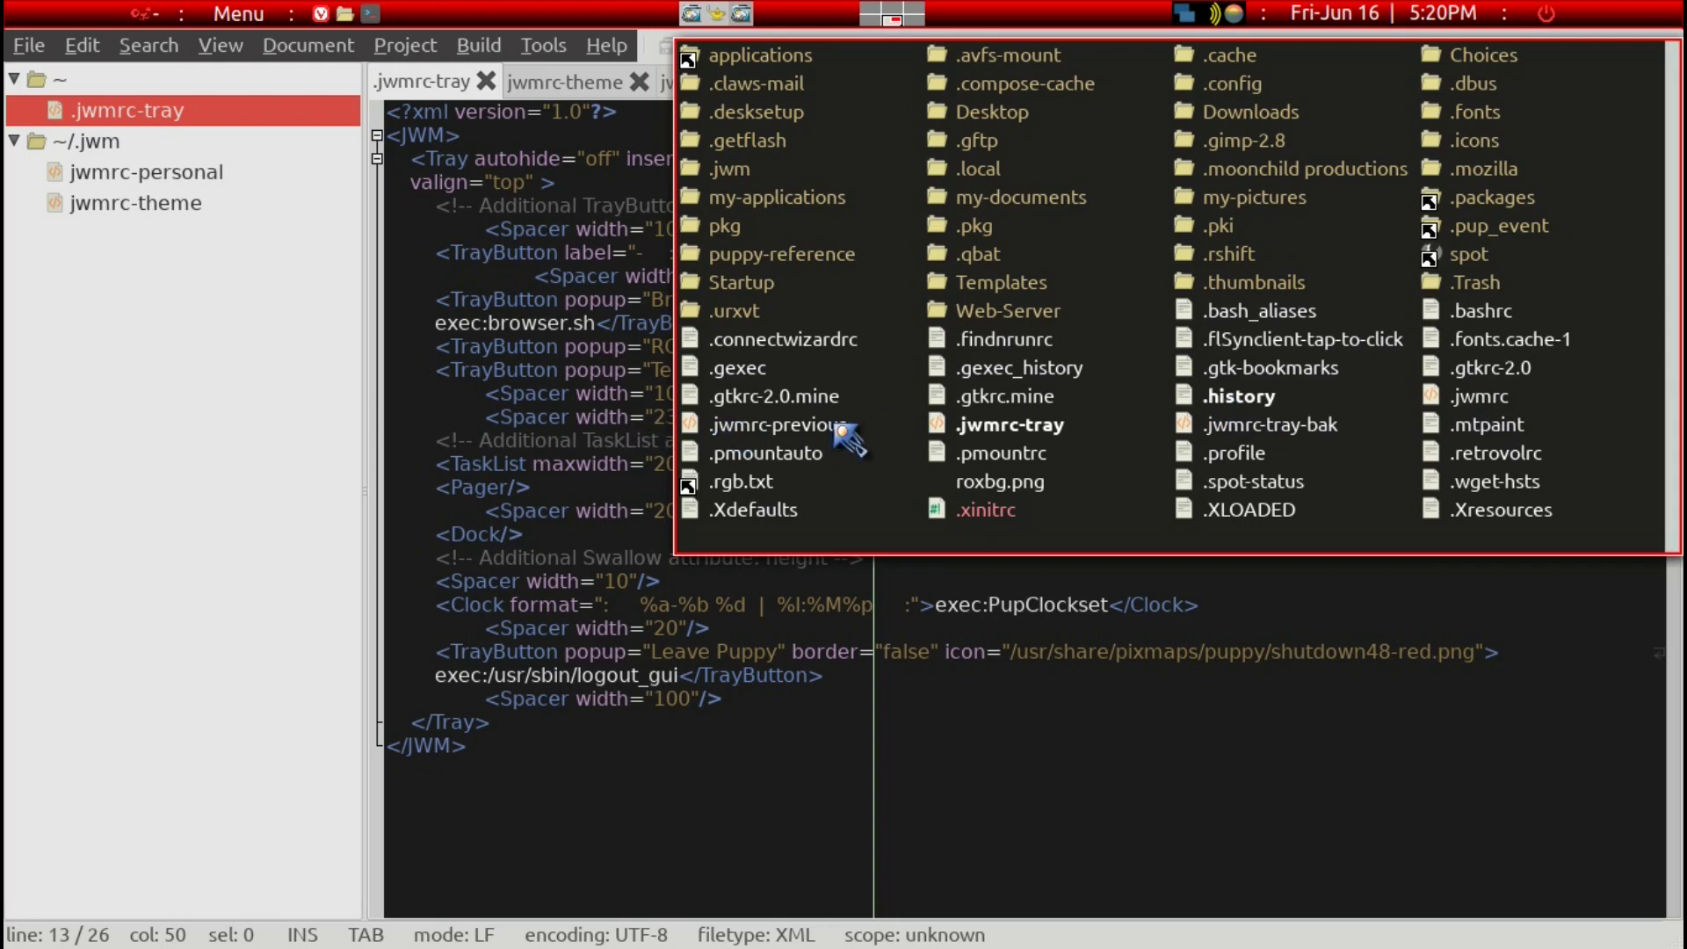
Locate .jwmrc-tray in the home folder and highlight the opening JWM tag and closing Tray and JWM tags in the editor
{"action": "left_click", "coordinate": [976, 426]}
{"action": "left_click", "coordinate": [994, 713]}
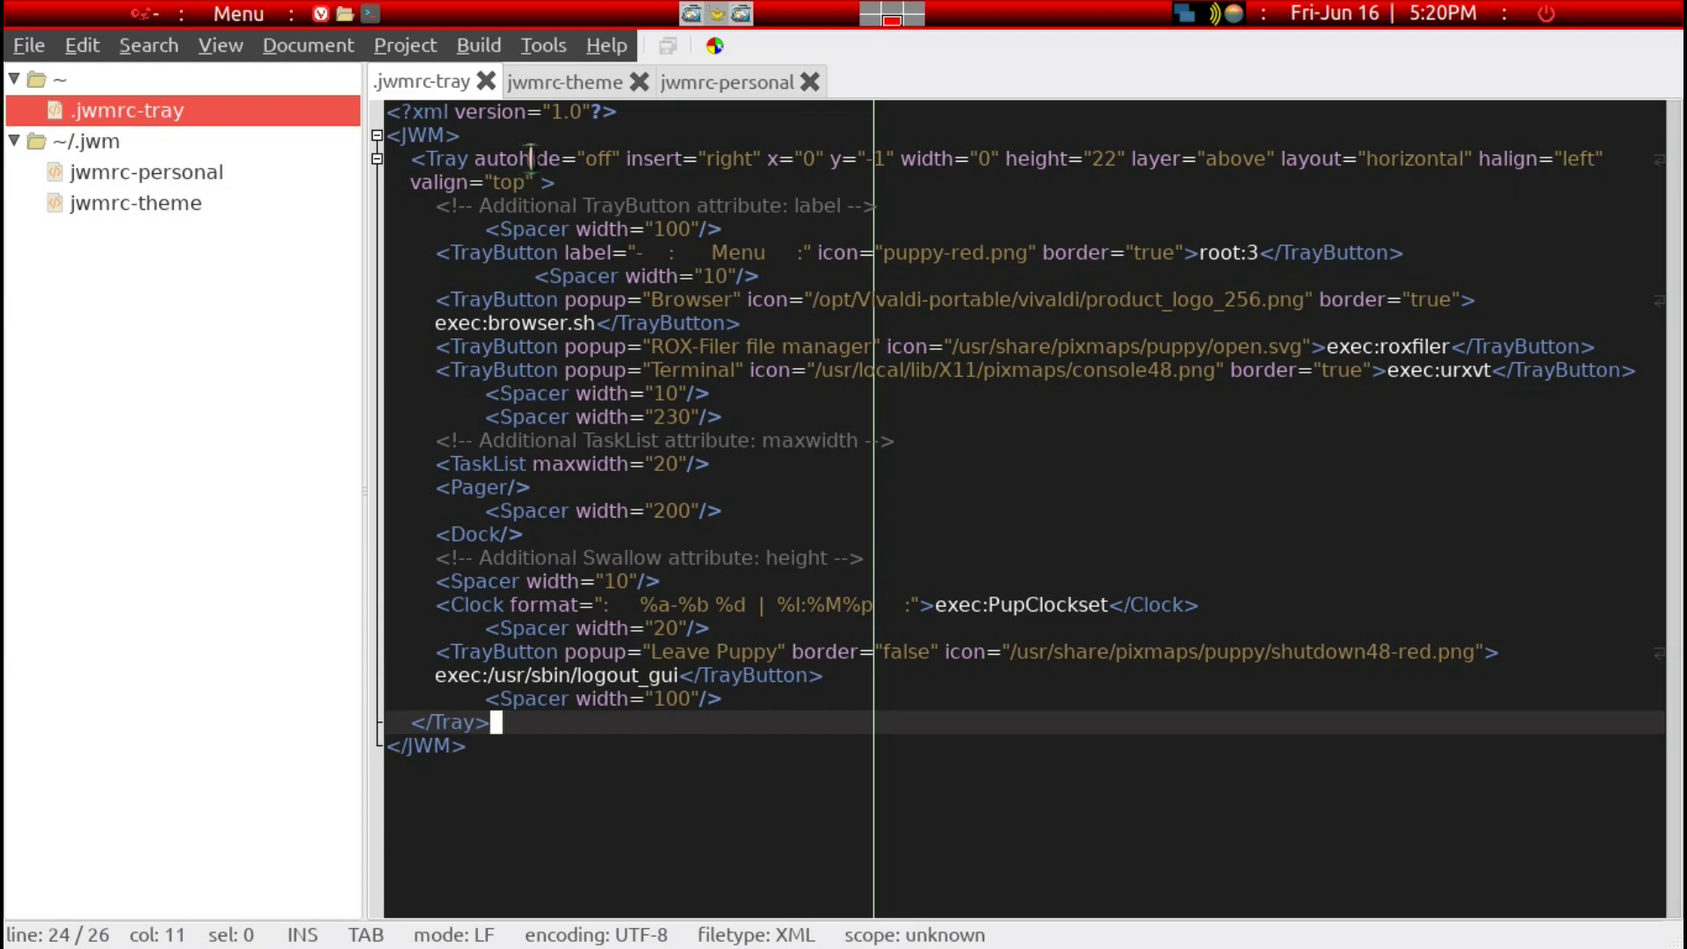
{"action": "left_click_drag", "start_coordinate": [468, 134], "coordinate": [388, 134]}
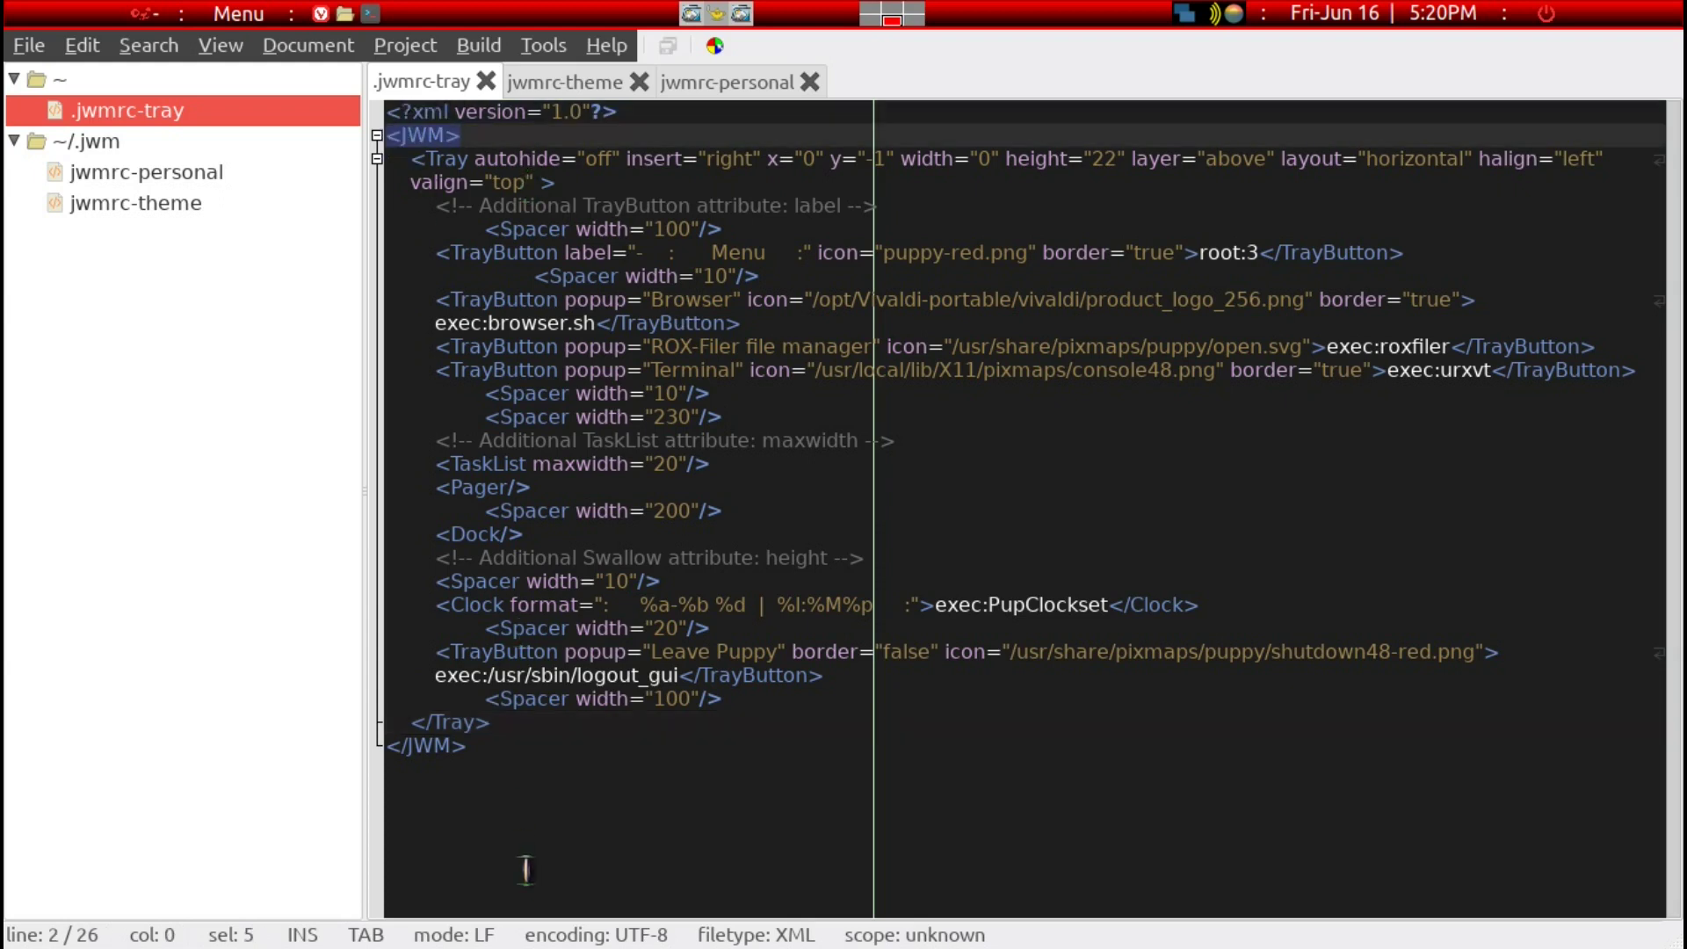
{"action": "left_click_drag", "start_coordinate": [466, 746], "coordinate": [389, 722]}
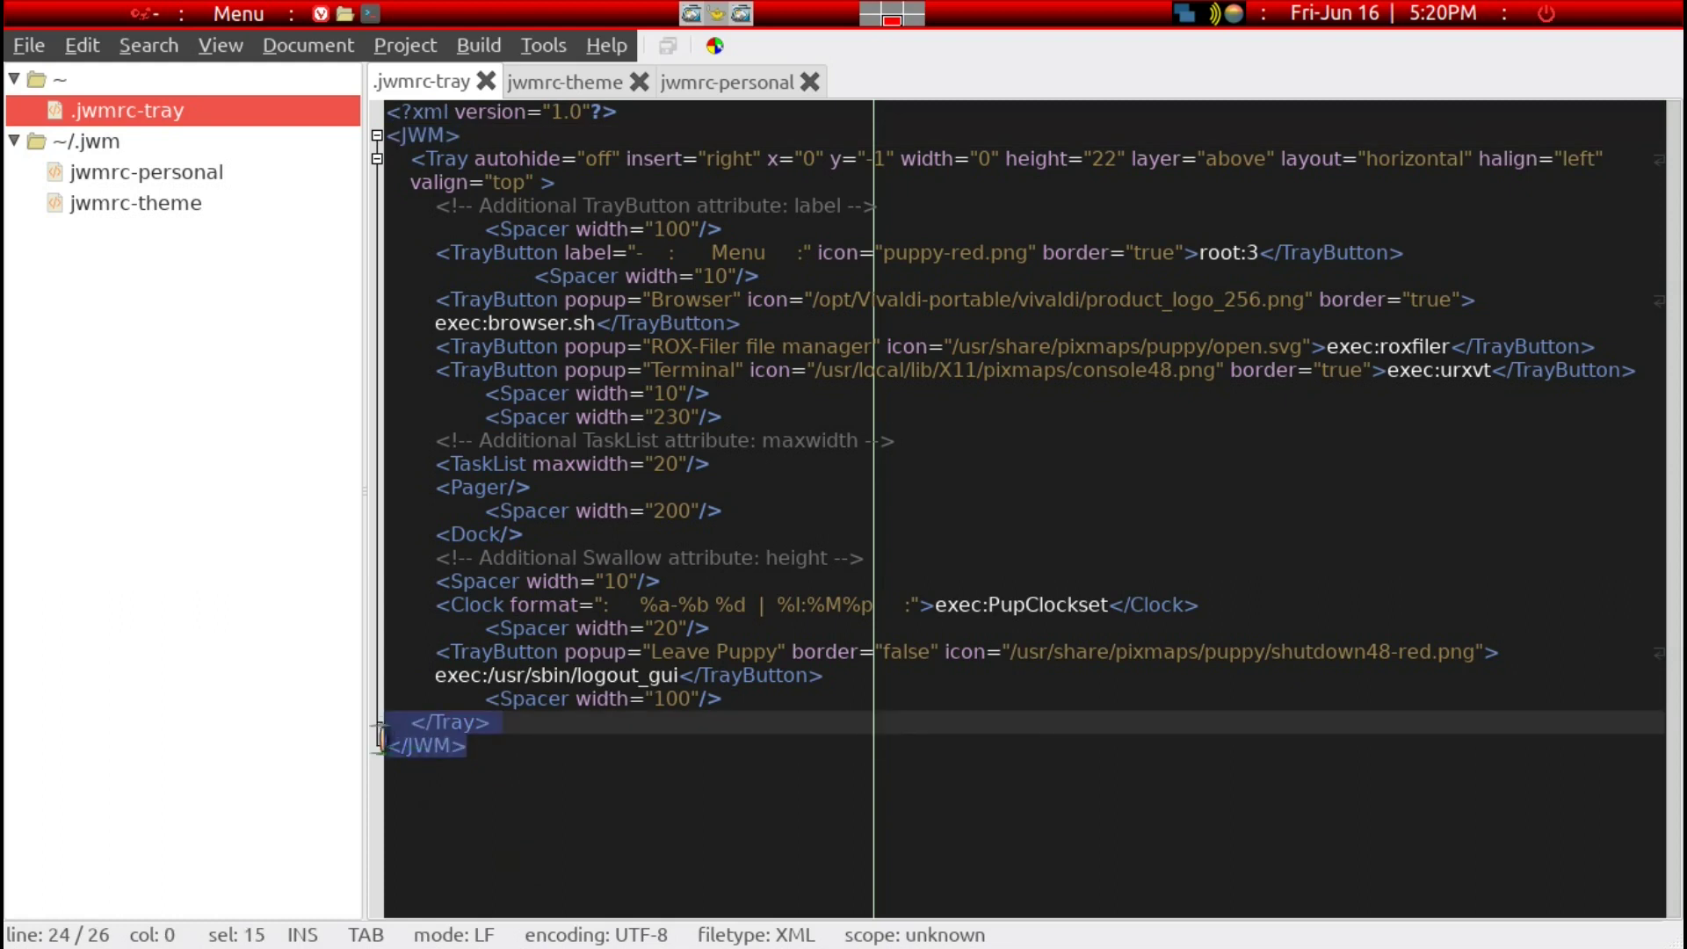
{"action": "left_click", "coordinate": [391, 771]}
Examine the Tray element's valign and height attributes in .jwmrc-tray
{"action": "left_click", "coordinate": [413, 303]}
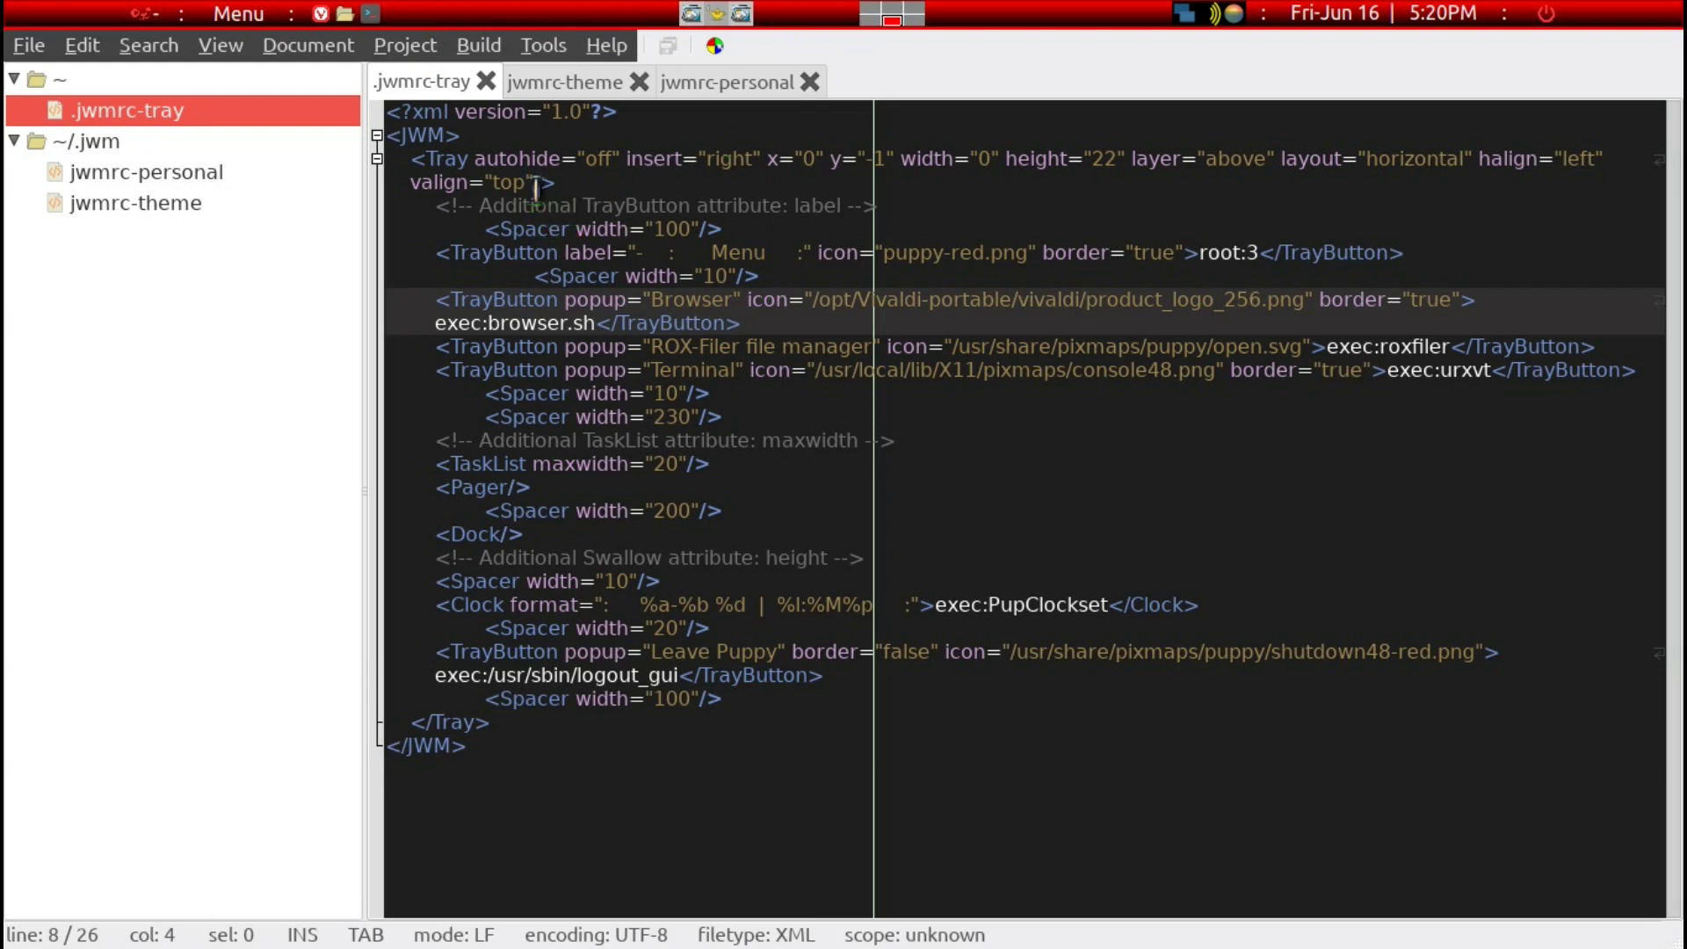
{"action": "left_click", "coordinate": [515, 185]}
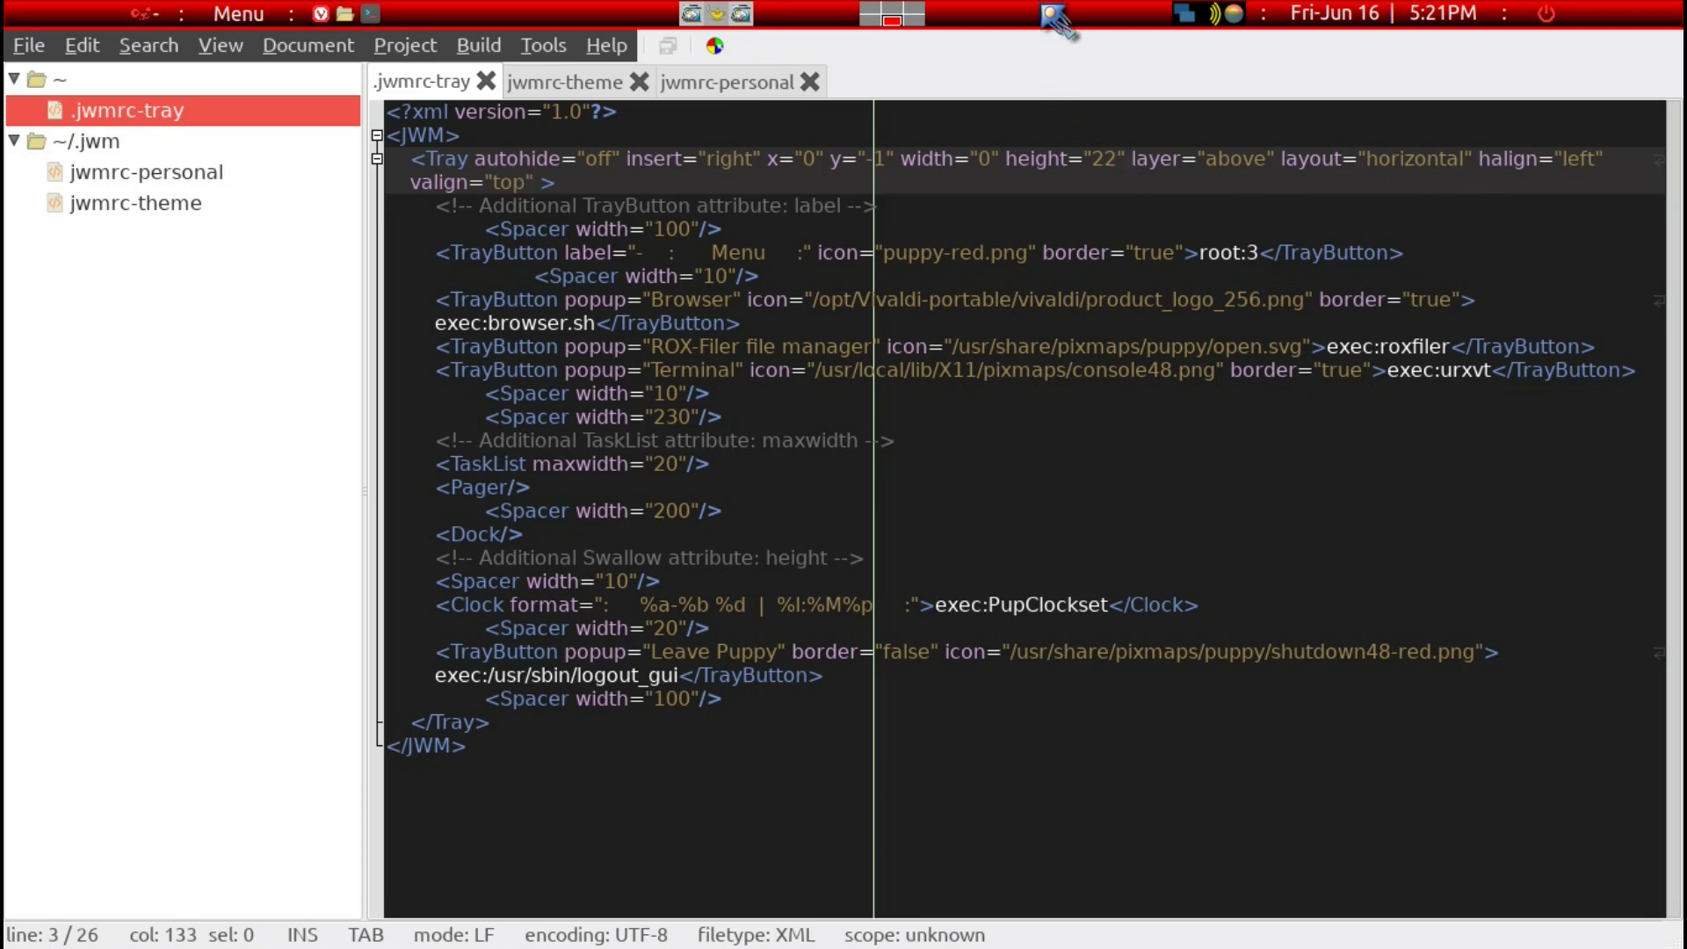
{"action": "left_click", "coordinate": [1109, 160]}
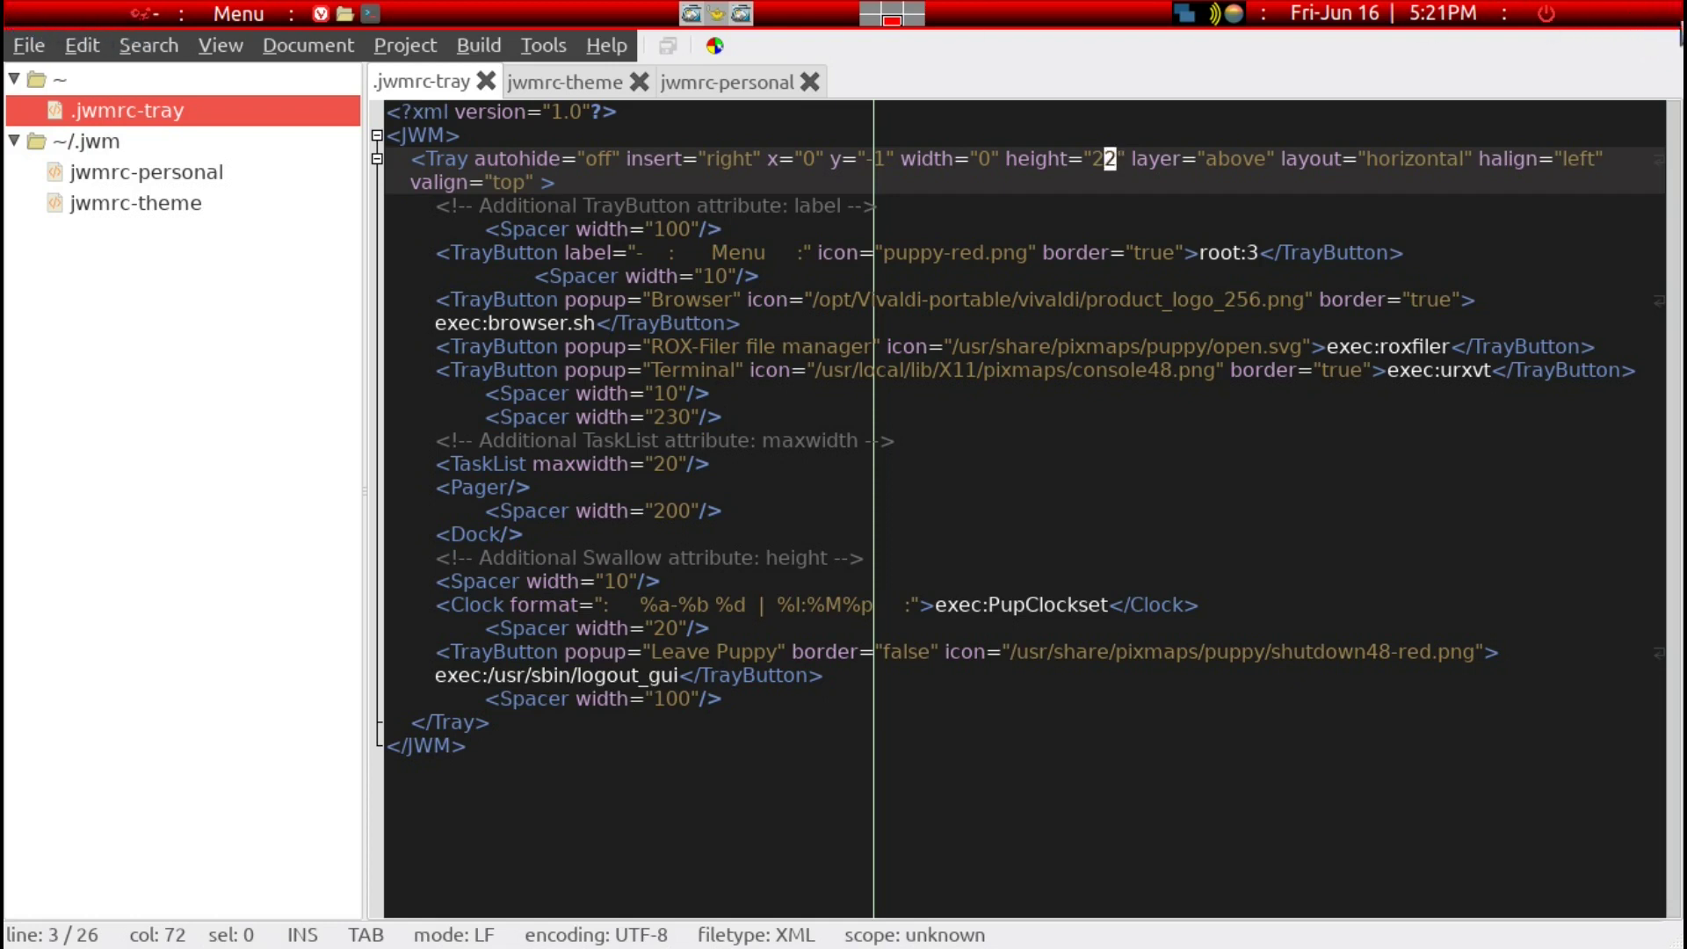
Highlight the first and last Spacer lines in .jwmrc-tray, and view the logout dialog from the tray before closing it
{"action": "left_click_drag", "start_coordinate": [723, 229], "coordinate": [391, 230]}
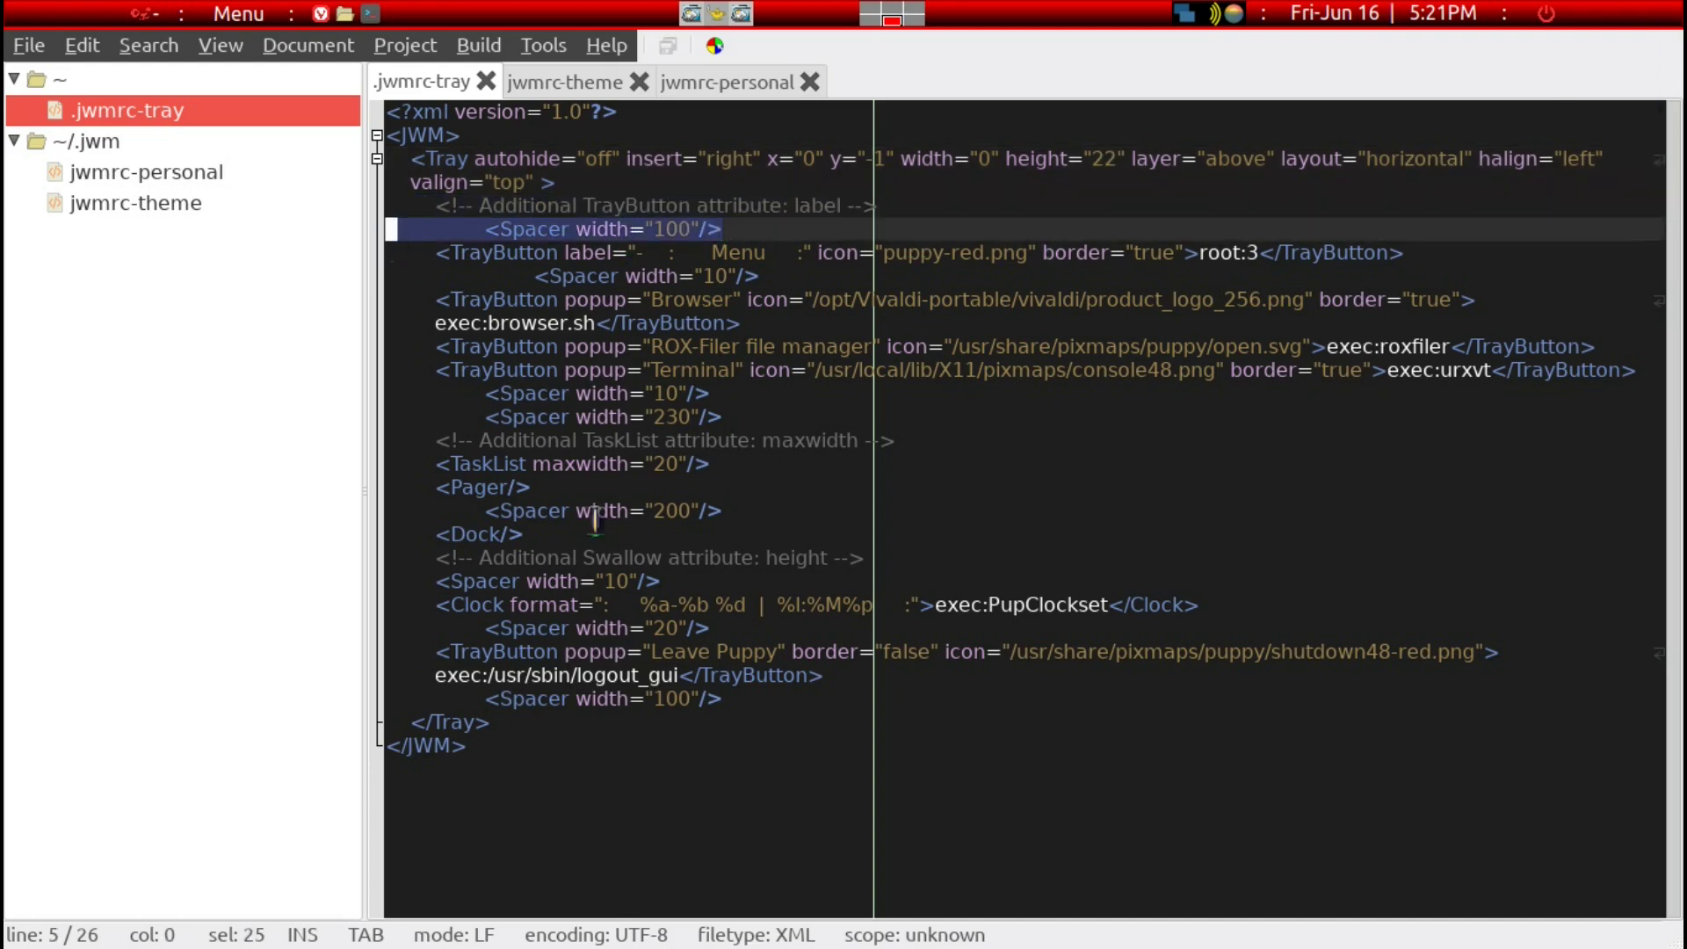
{"action": "left_click_drag", "start_coordinate": [736, 699], "coordinate": [391, 696]}
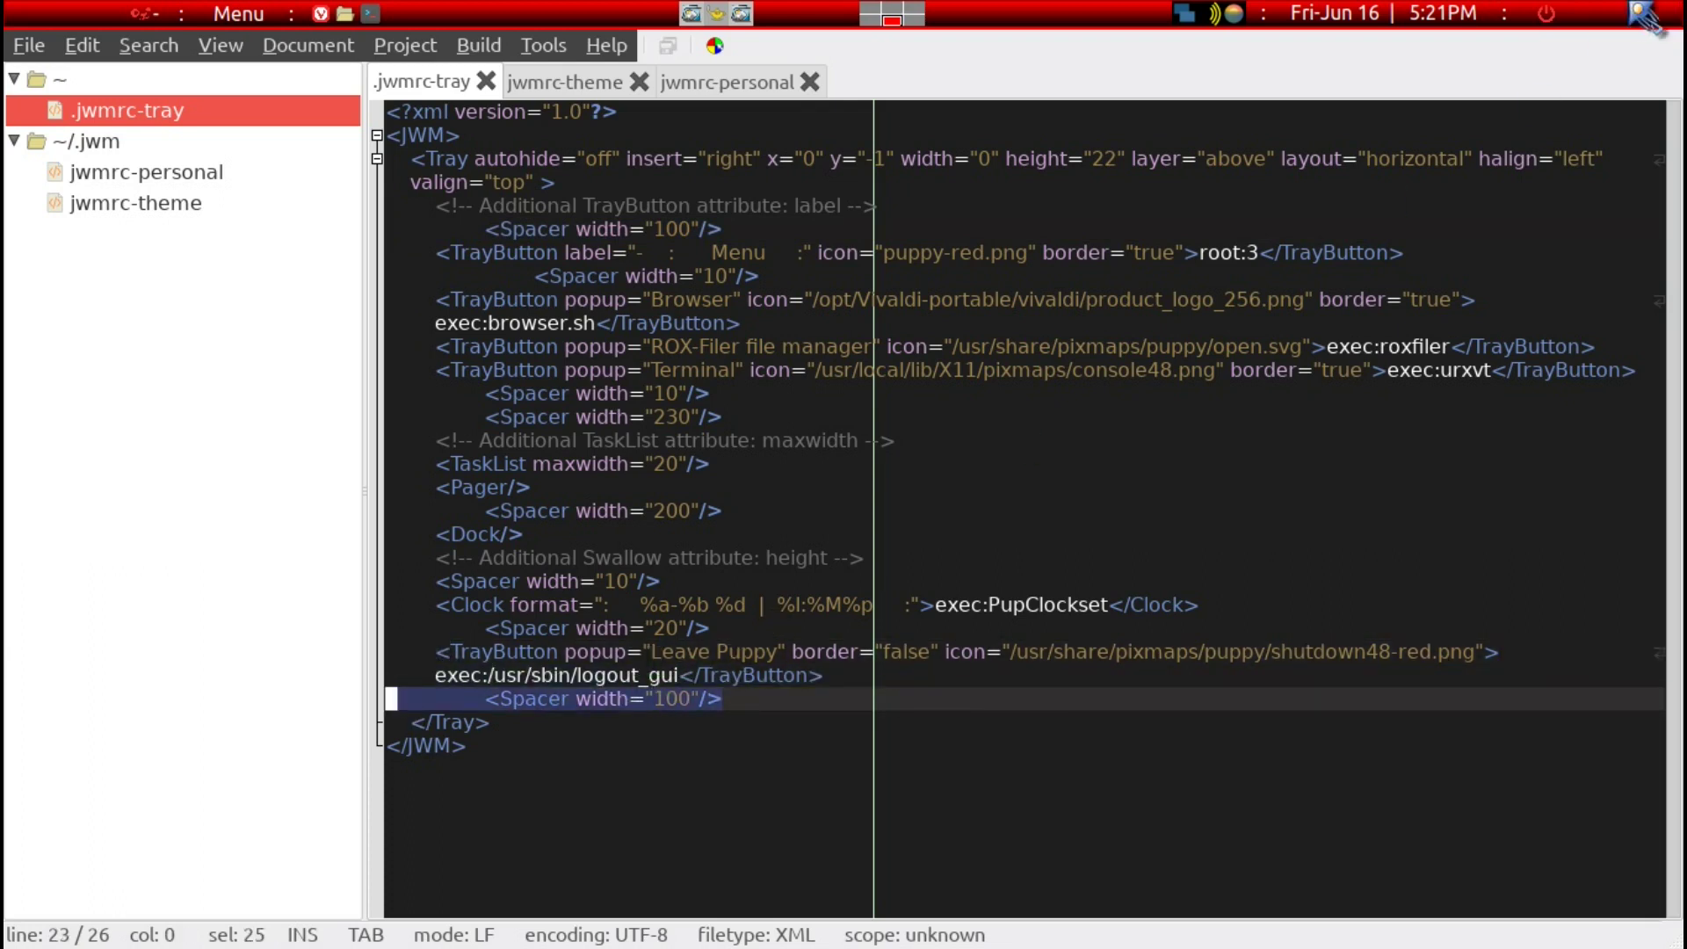
{"action": "left_click", "coordinate": [1548, 15]}
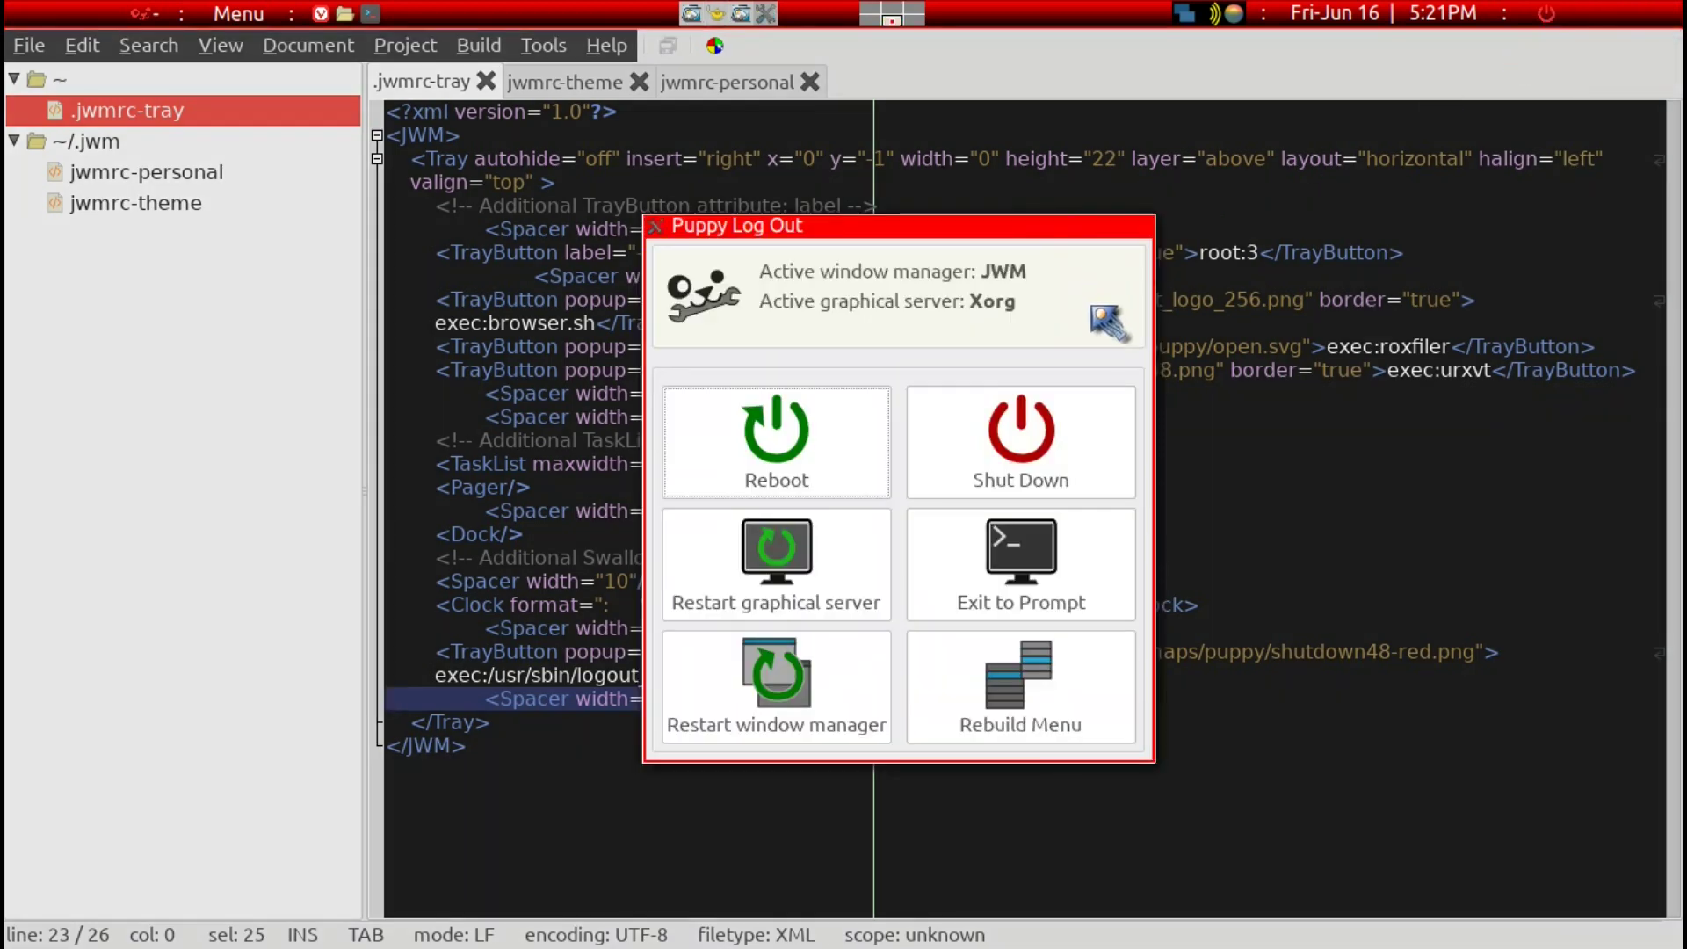
{"action": "key", "text": "Escape"}
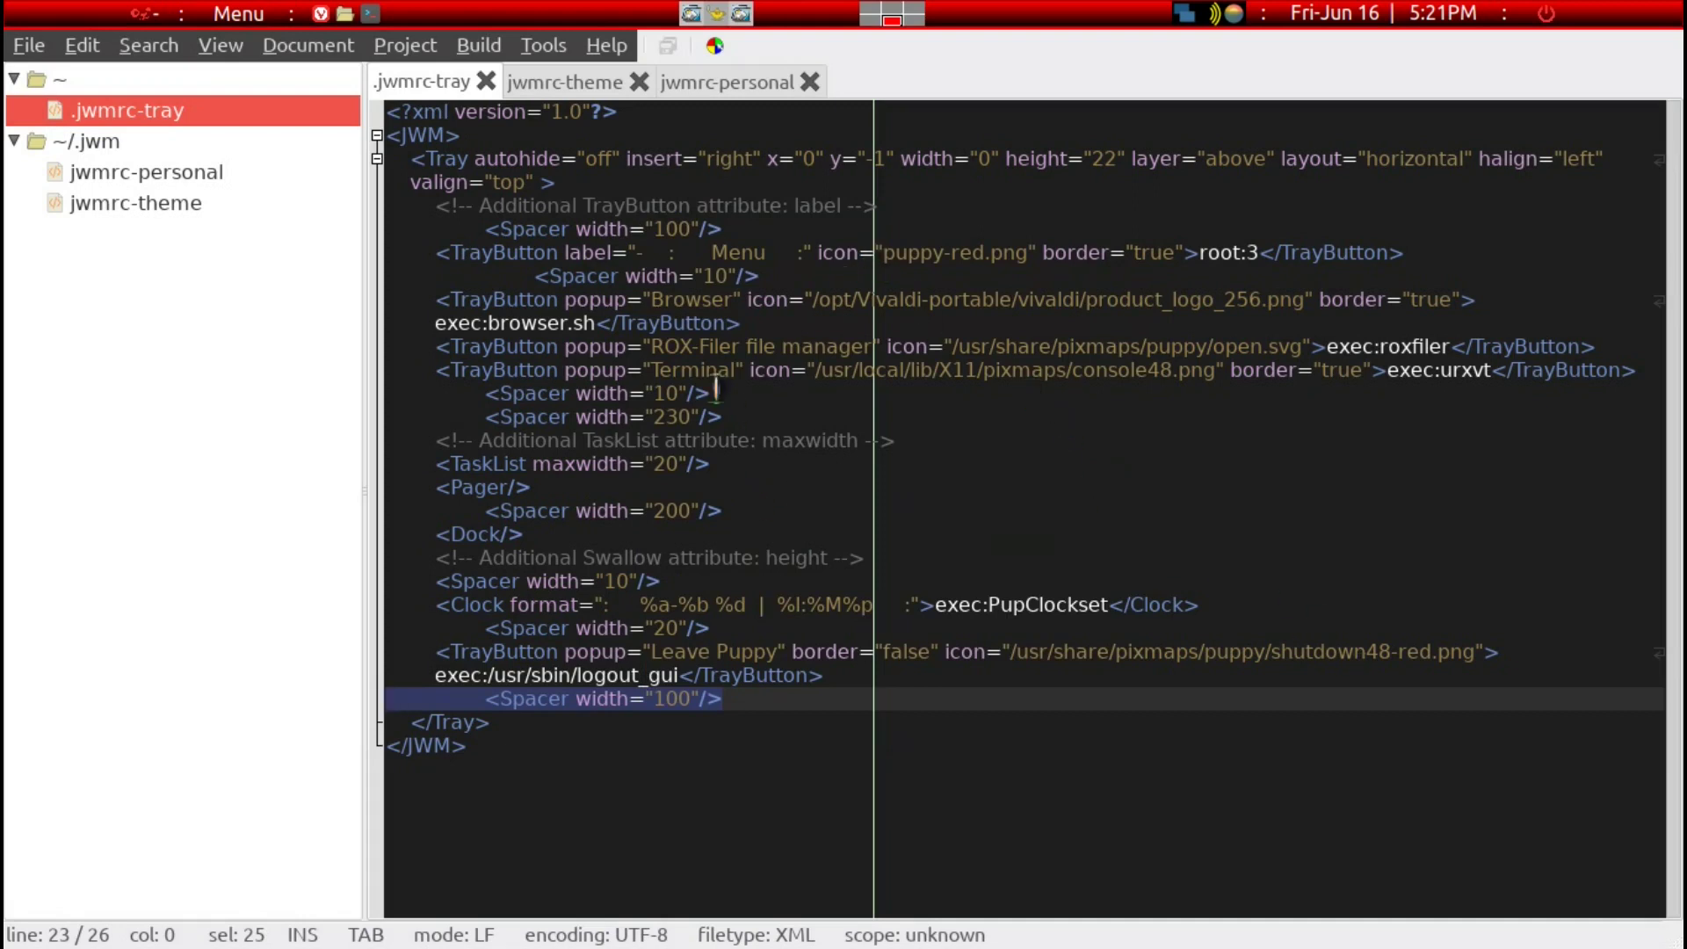
Examine the label of the Menu TrayButton, highlighting the dash, colon and spaces before the word Menu
{"action": "left_click", "coordinate": [488, 253]}
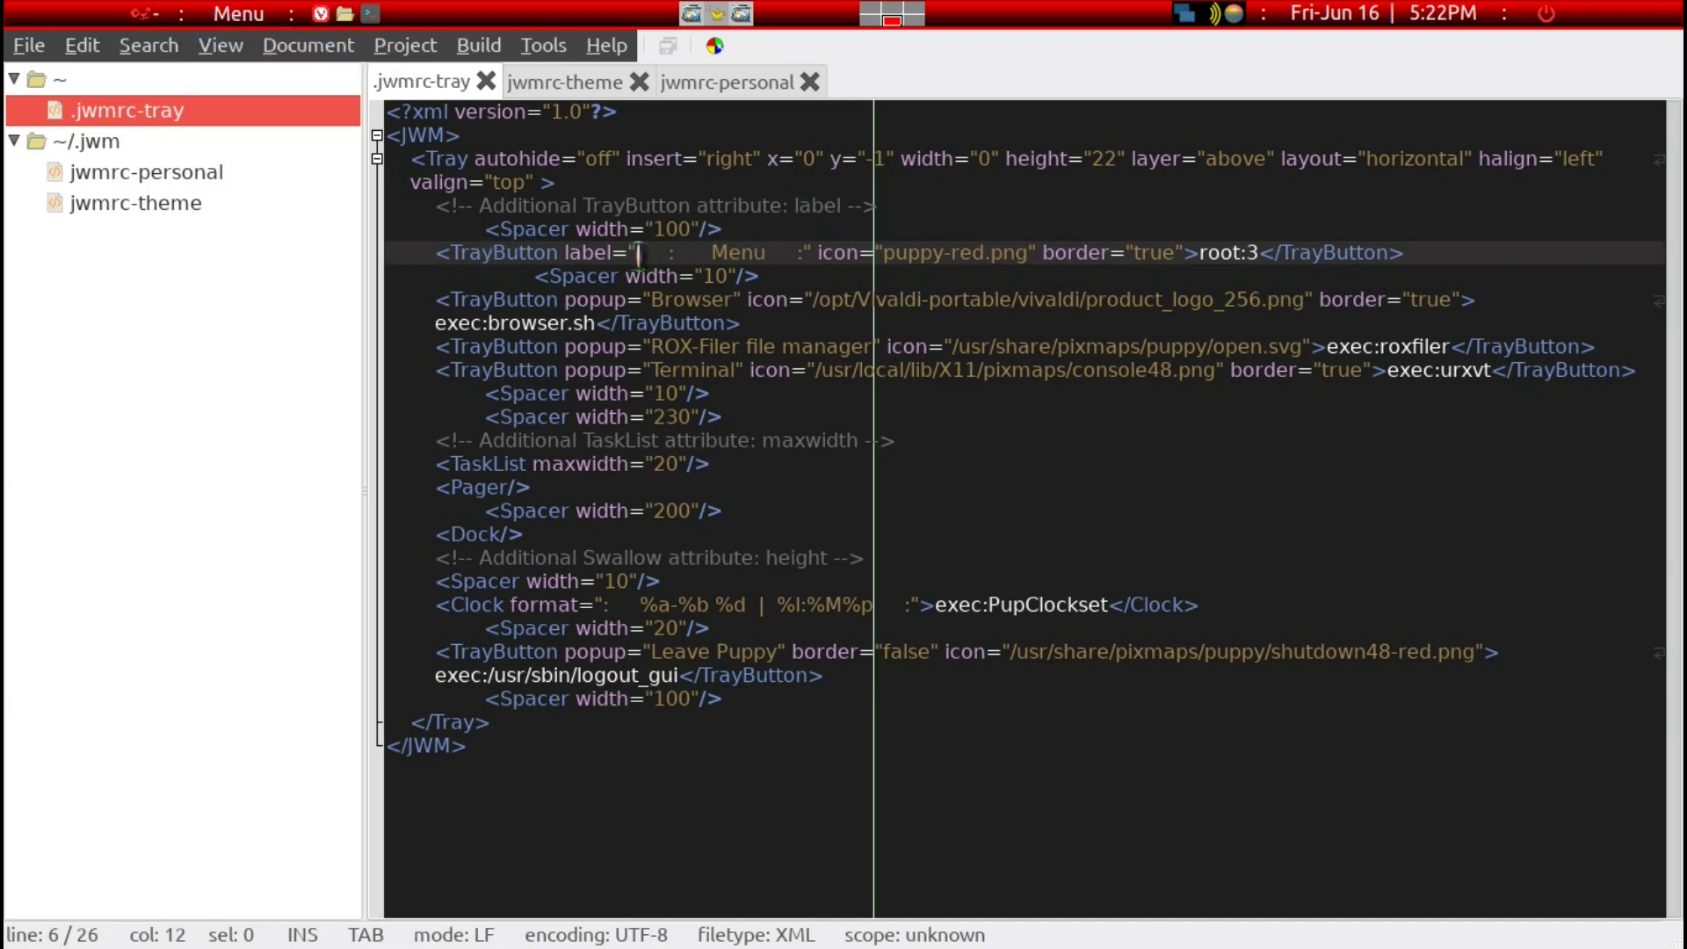
{"action": "left_click_drag", "start_coordinate": [618, 254], "coordinate": [712, 254]}
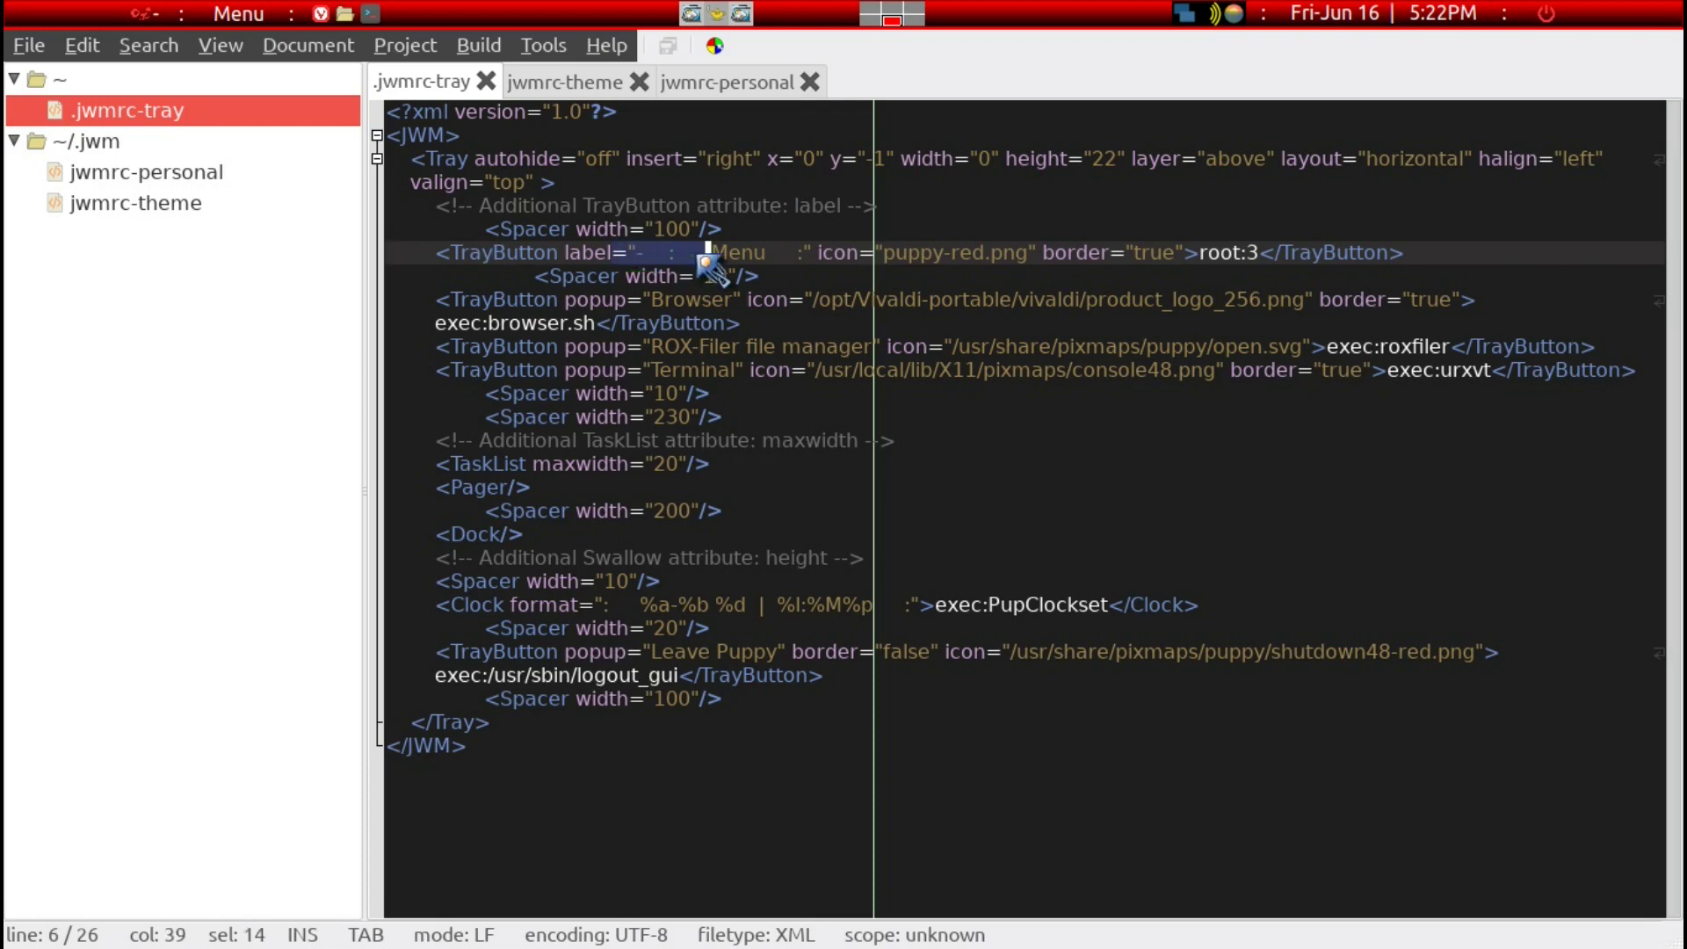
{"action": "left_click", "coordinate": [773, 254]}
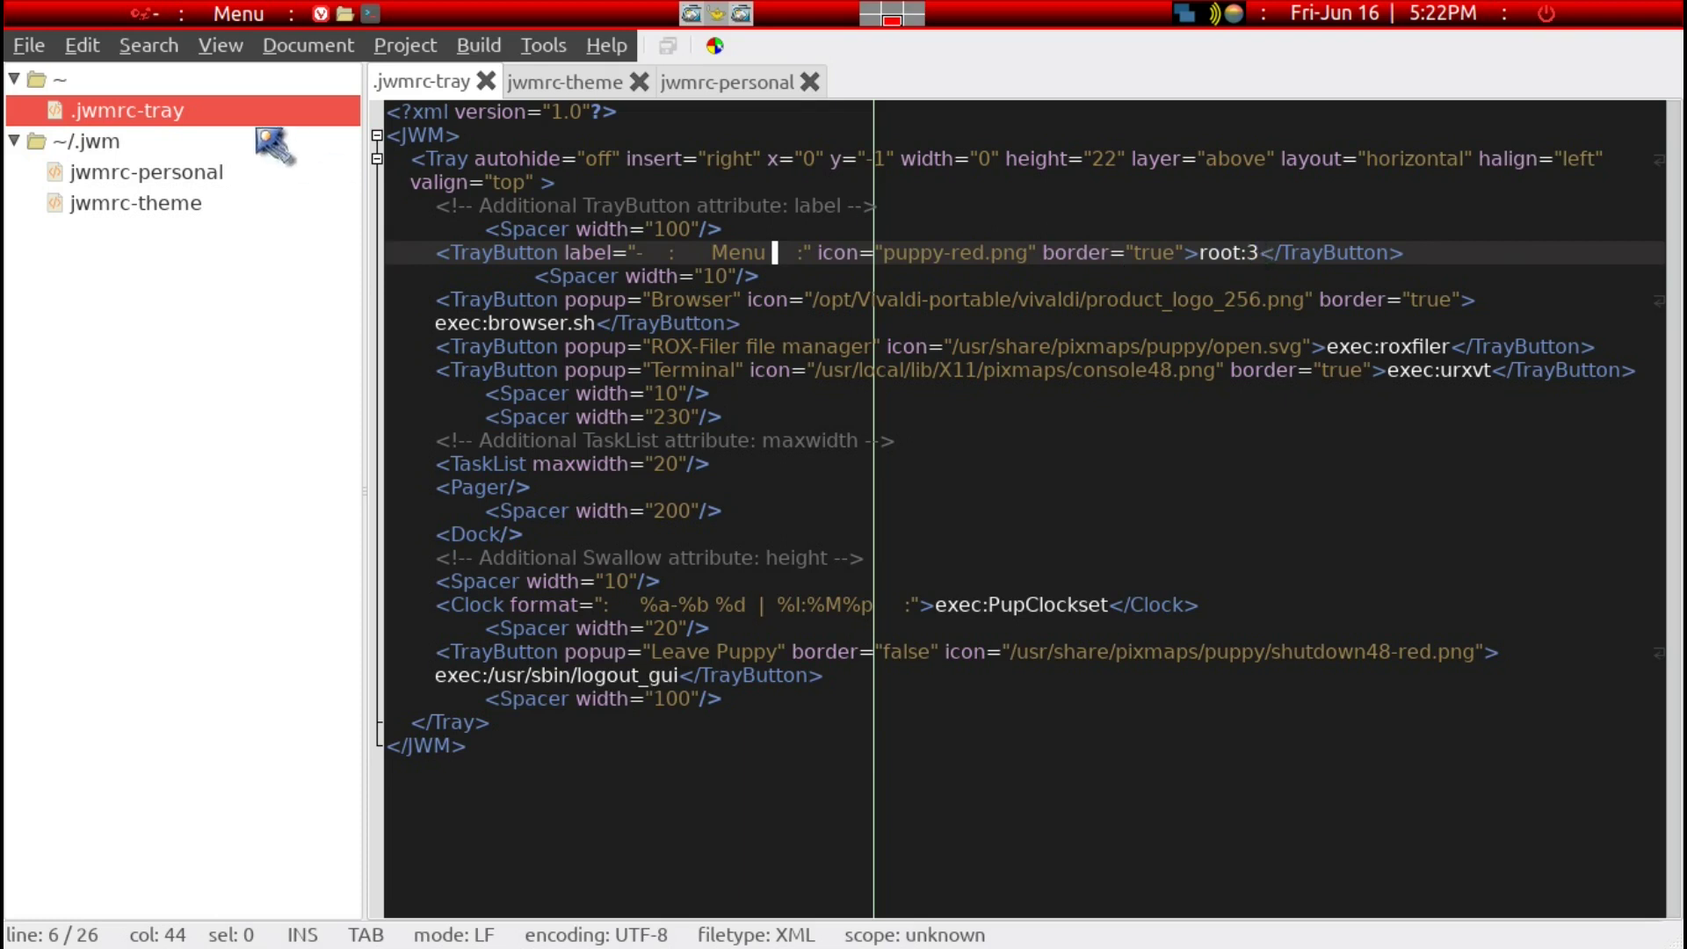
View the root menu from the tray's Menu button and again at the pointer, closing it each time
{"action": "left_click", "coordinate": [233, 16]}
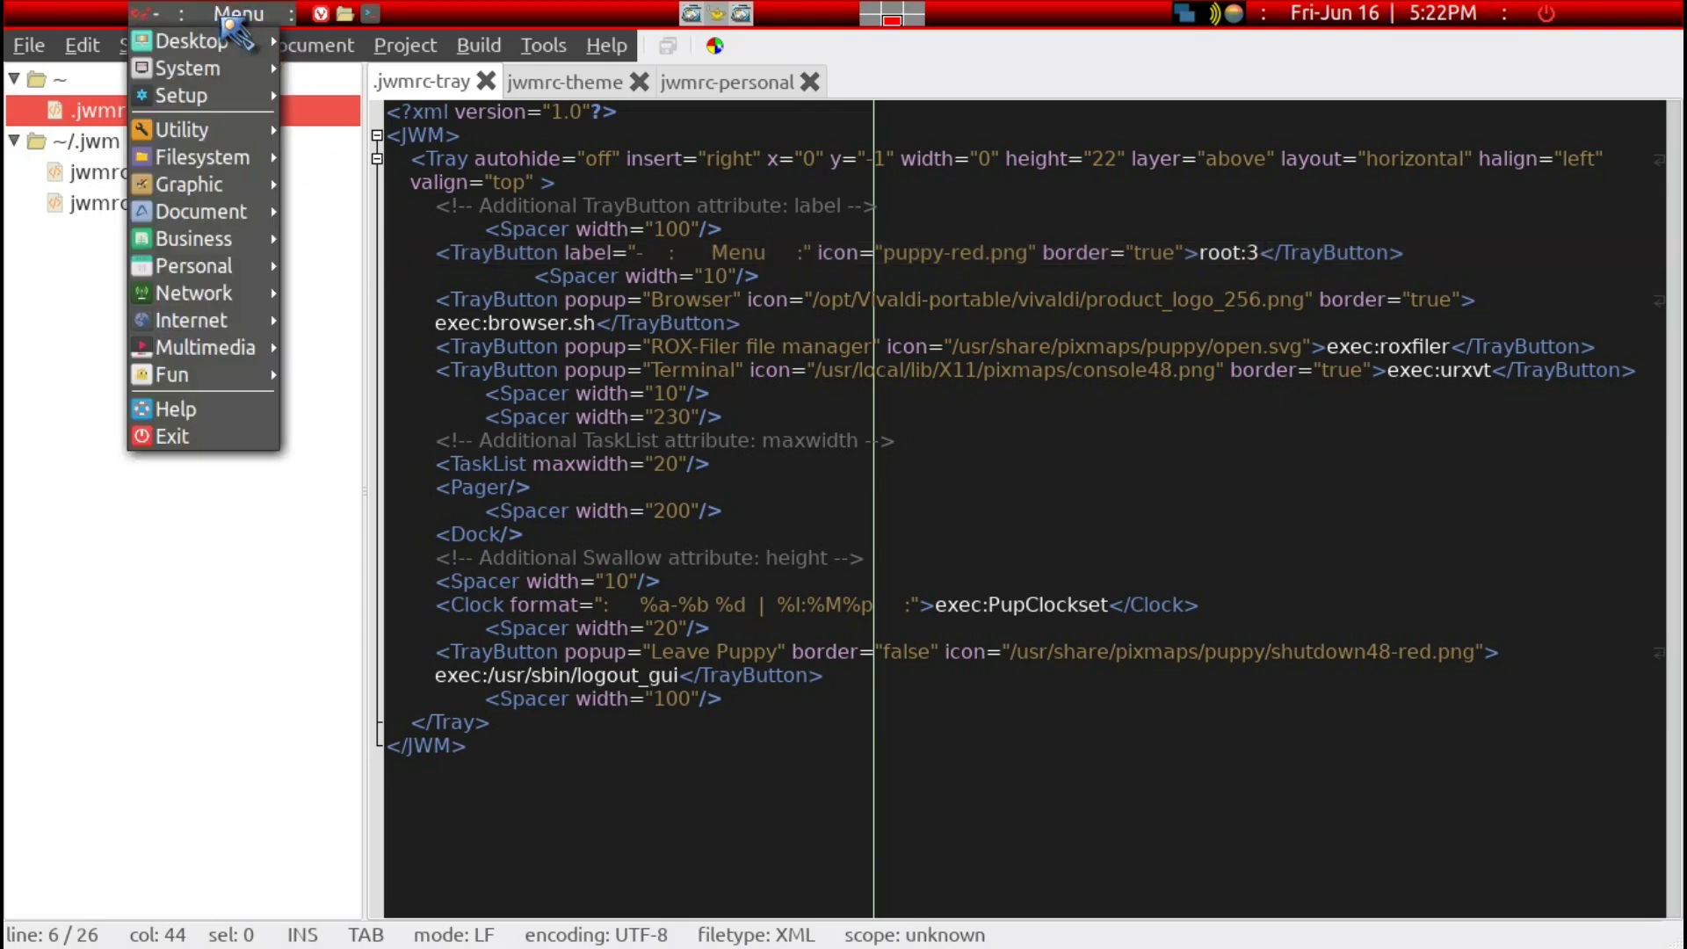
{"action": "left_click", "coordinate": [68, 407]}
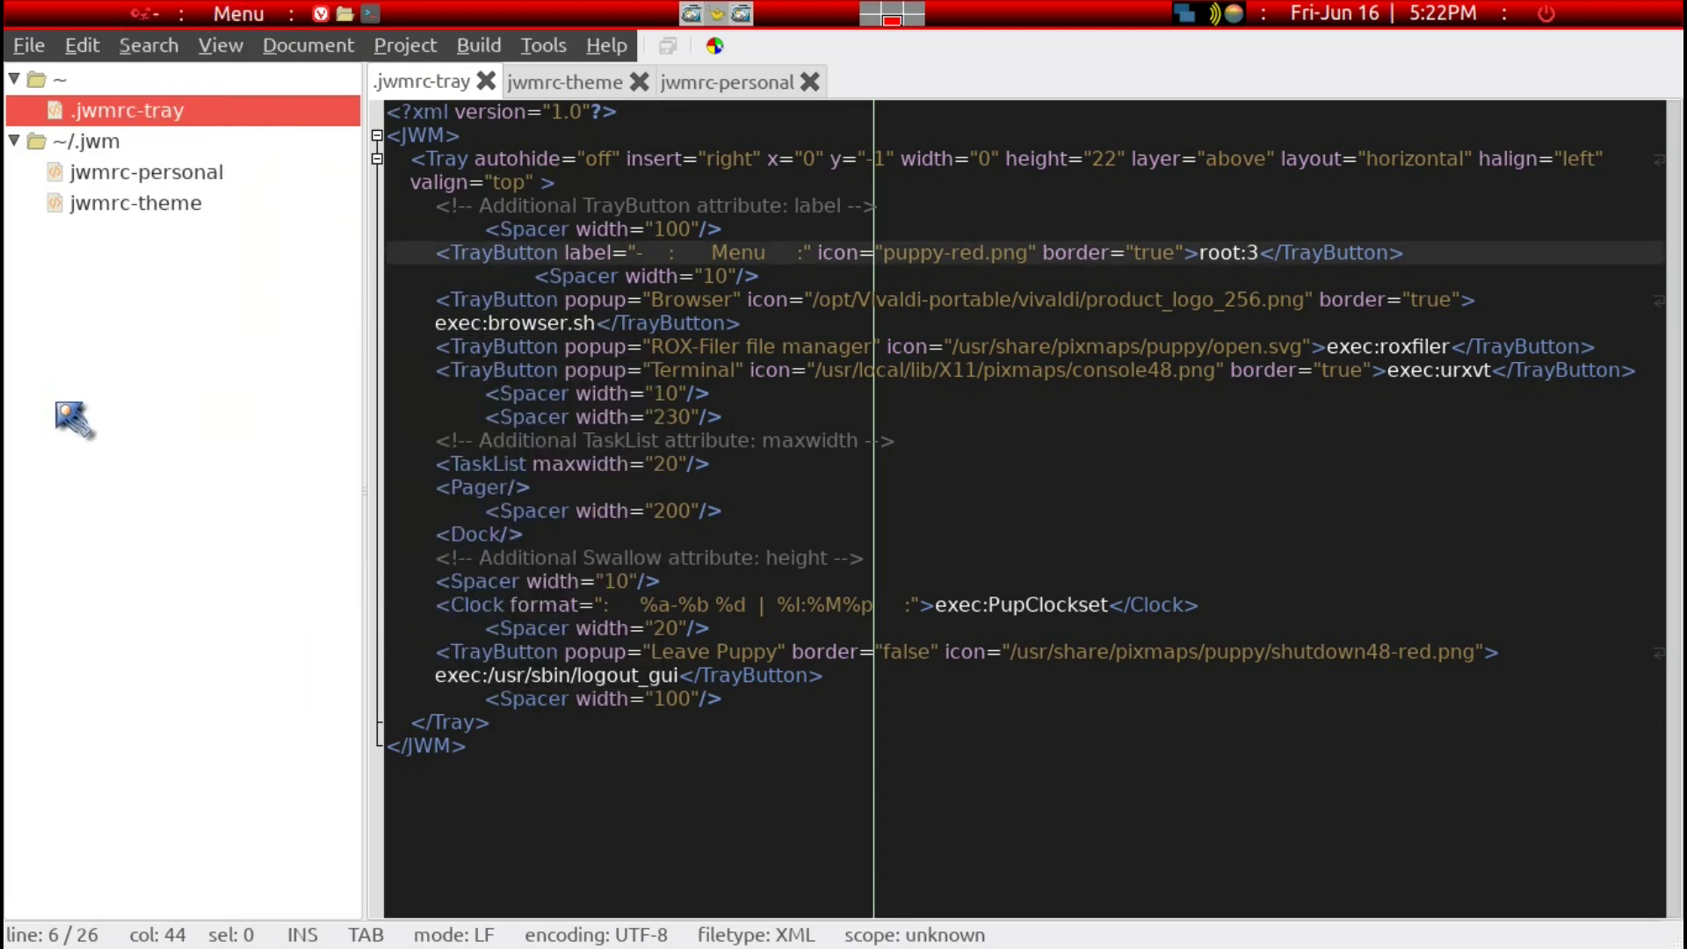
{"action": "key", "text": "super"}
{"action": "mouse_move", "coordinate": [77, 422]}
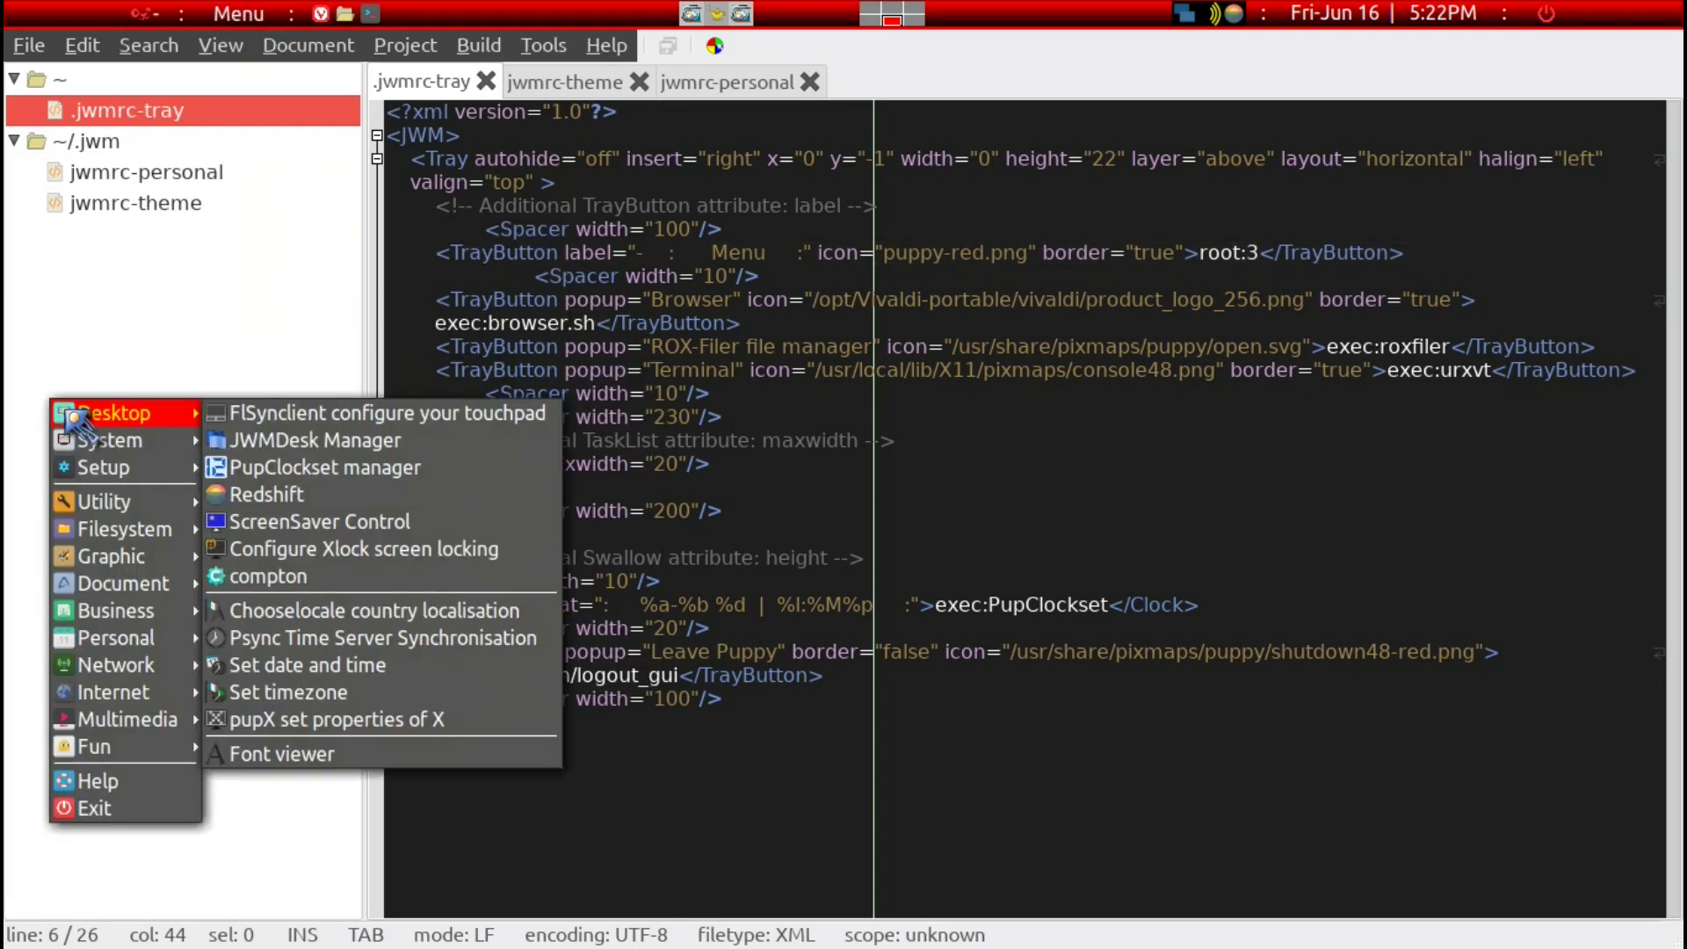
{"action": "left_click", "coordinate": [124, 343]}
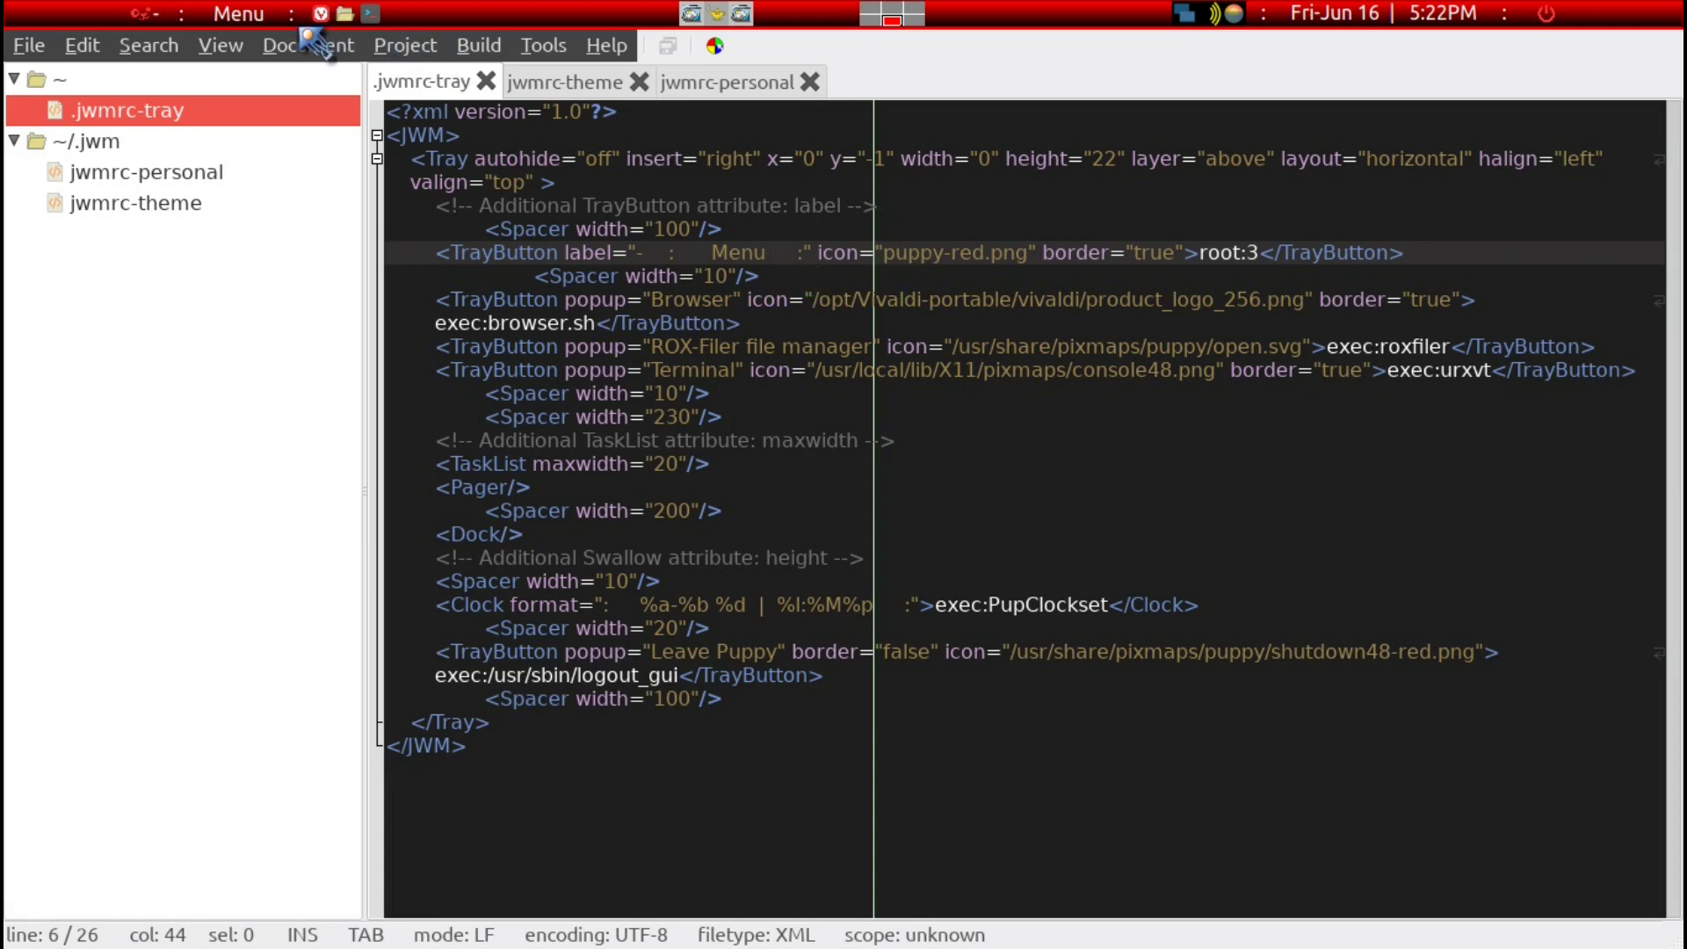
Examine the popup, icon and exec entries of the Browser, ROX-Filer and Terminal TrayButtons in .jwmrc-tray
{"action": "left_click", "coordinate": [805, 299]}
{"action": "left_click", "coordinate": [769, 354]}
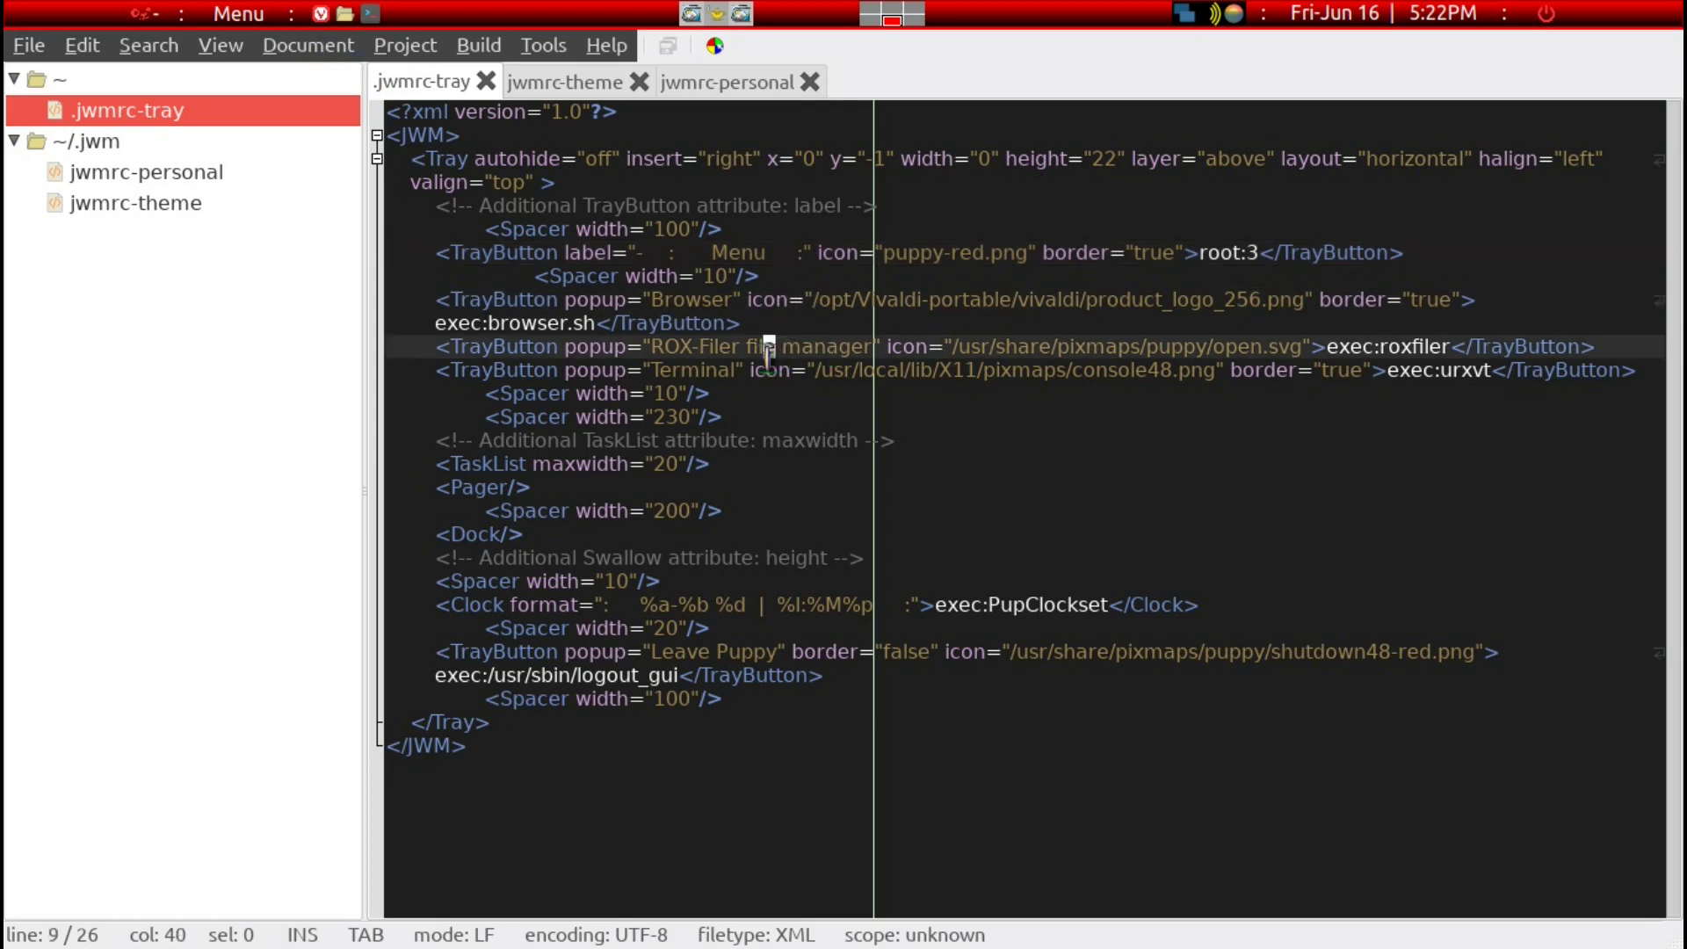
{"action": "left_click", "coordinate": [717, 378]}
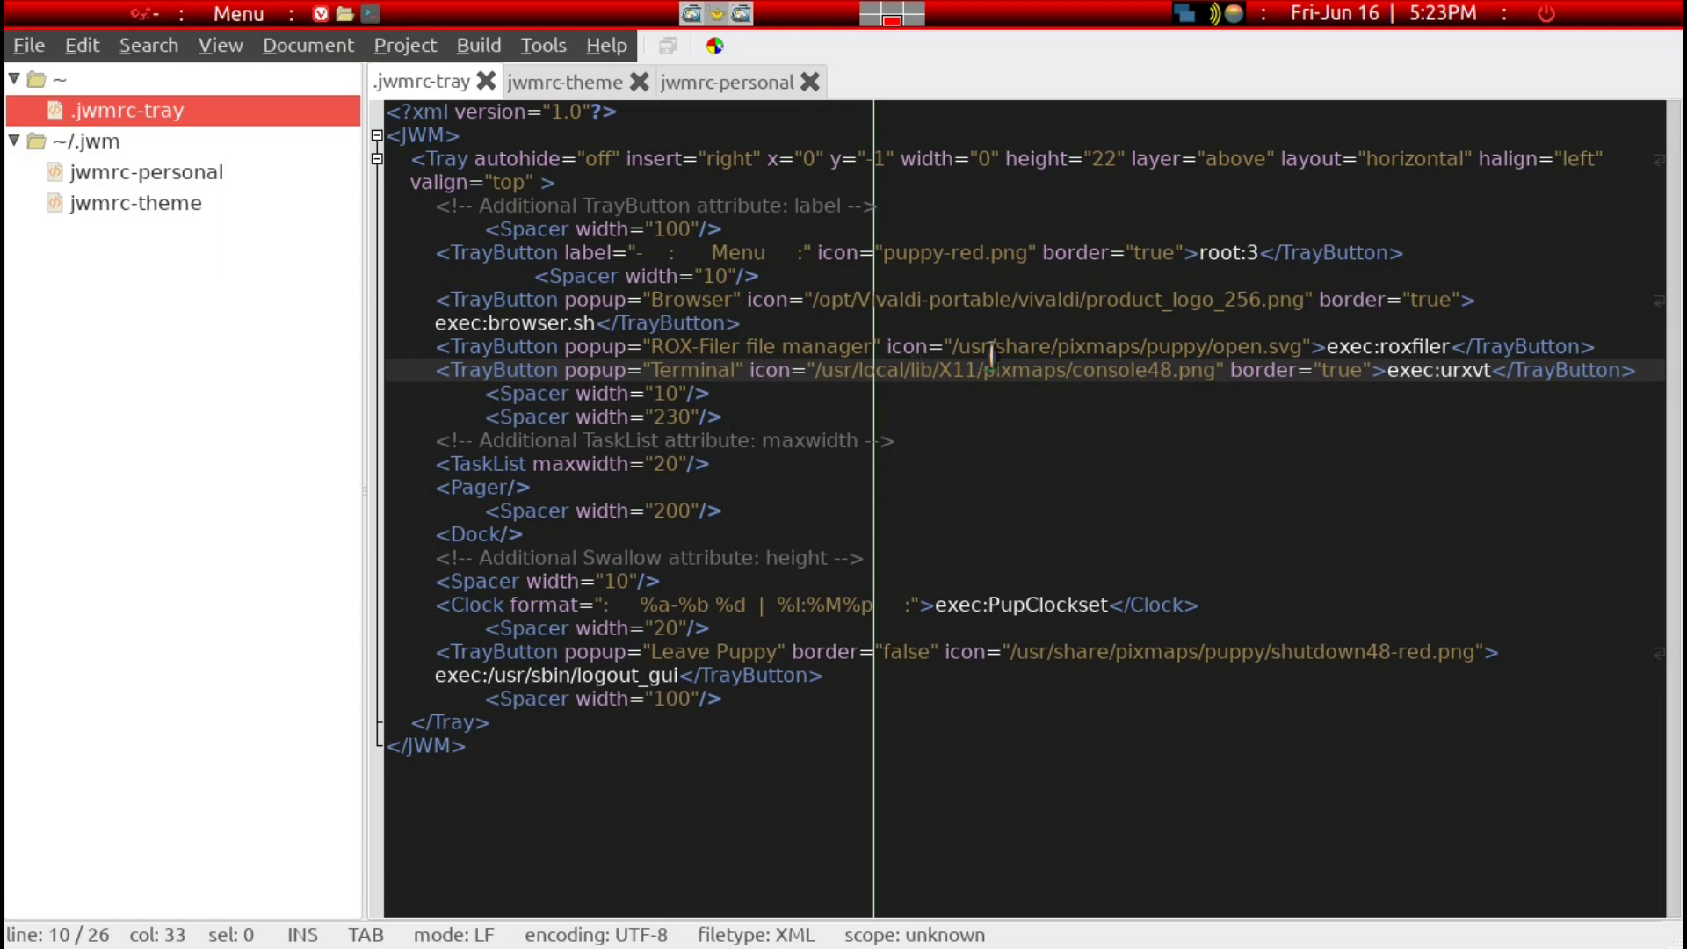
{"action": "left_click", "coordinate": [1064, 303]}
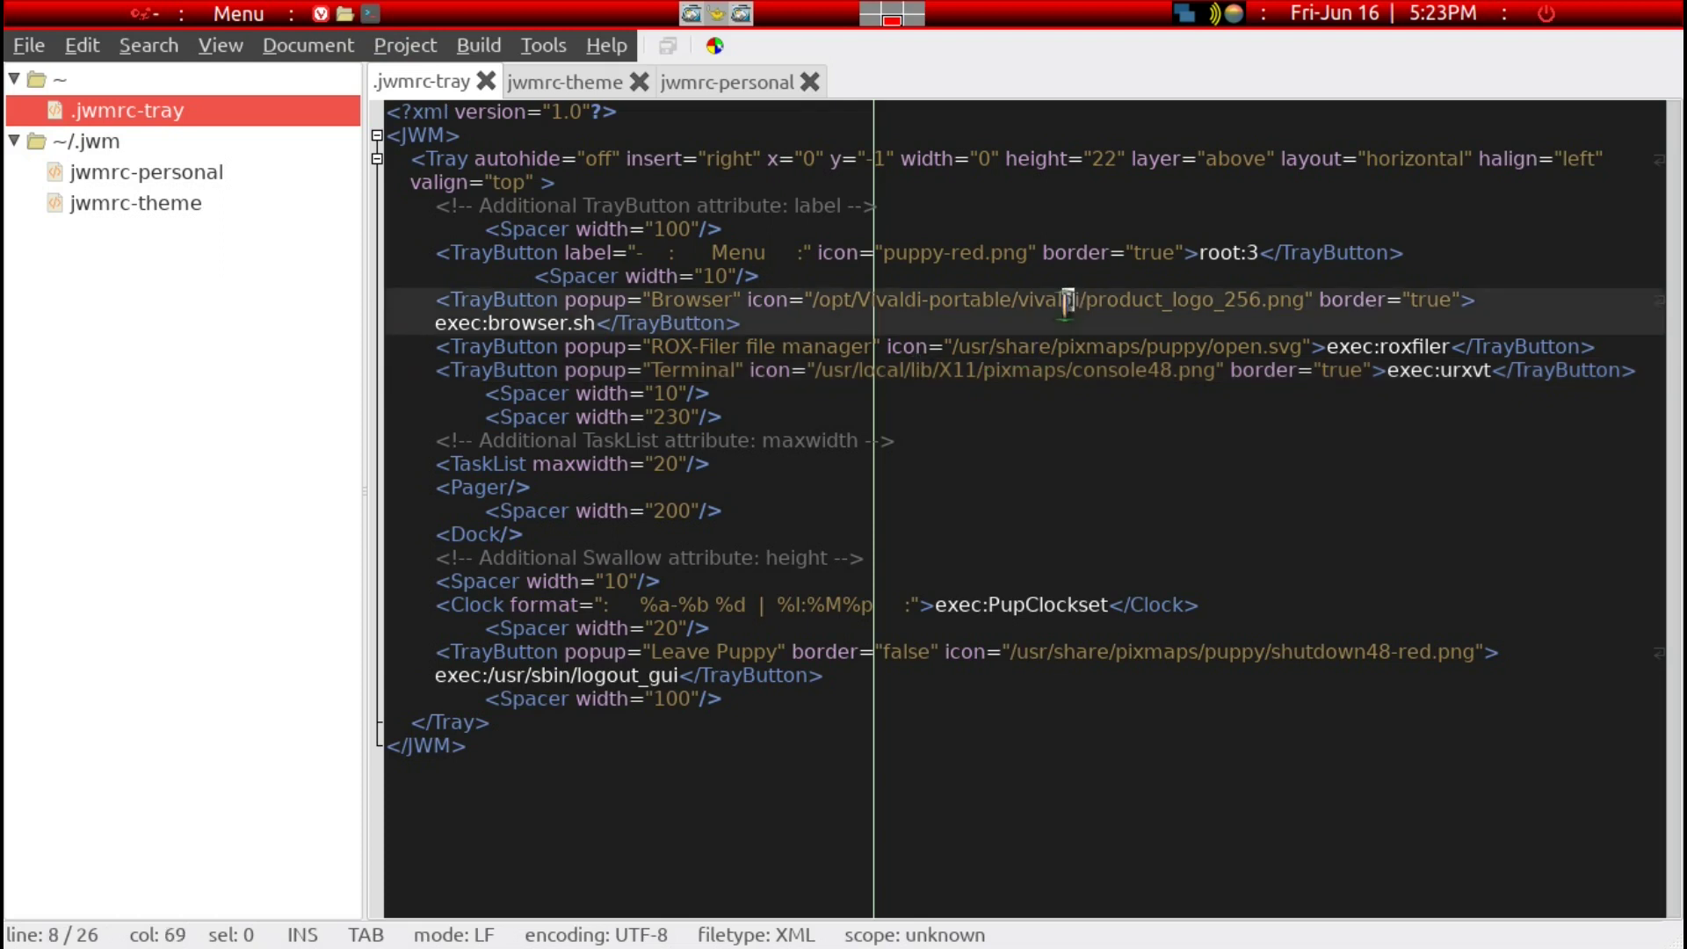
{"action": "left_click", "coordinate": [1310, 348]}
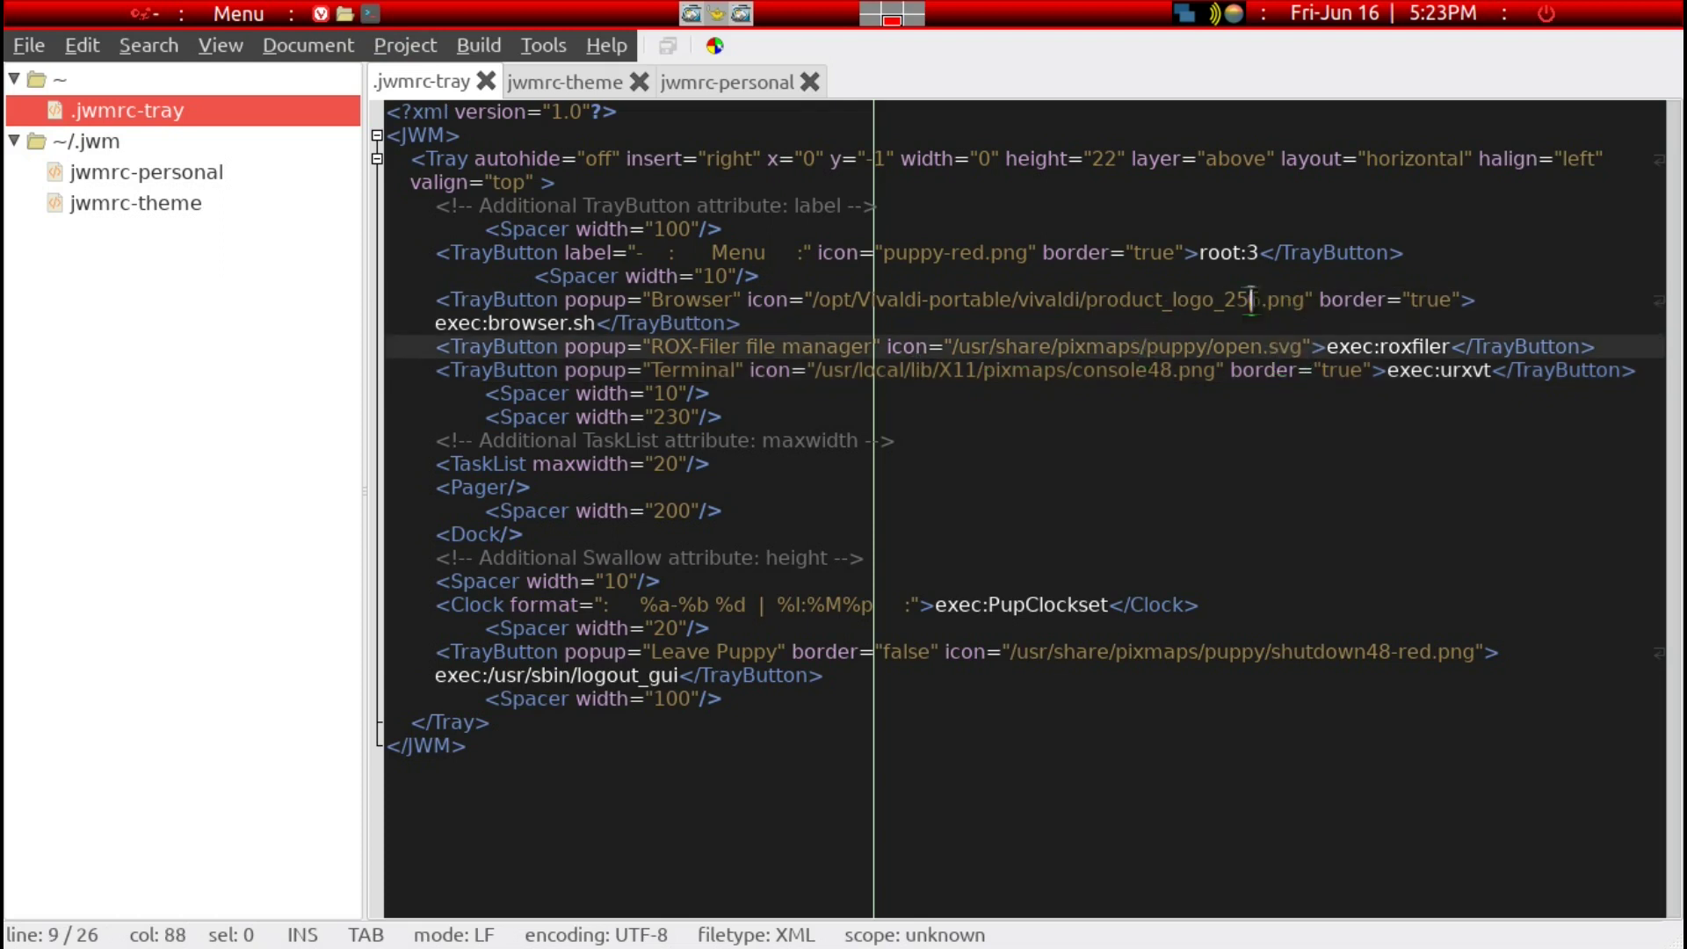
{"action": "left_click", "coordinate": [1430, 346]}
{"action": "left_click", "coordinate": [501, 322]}
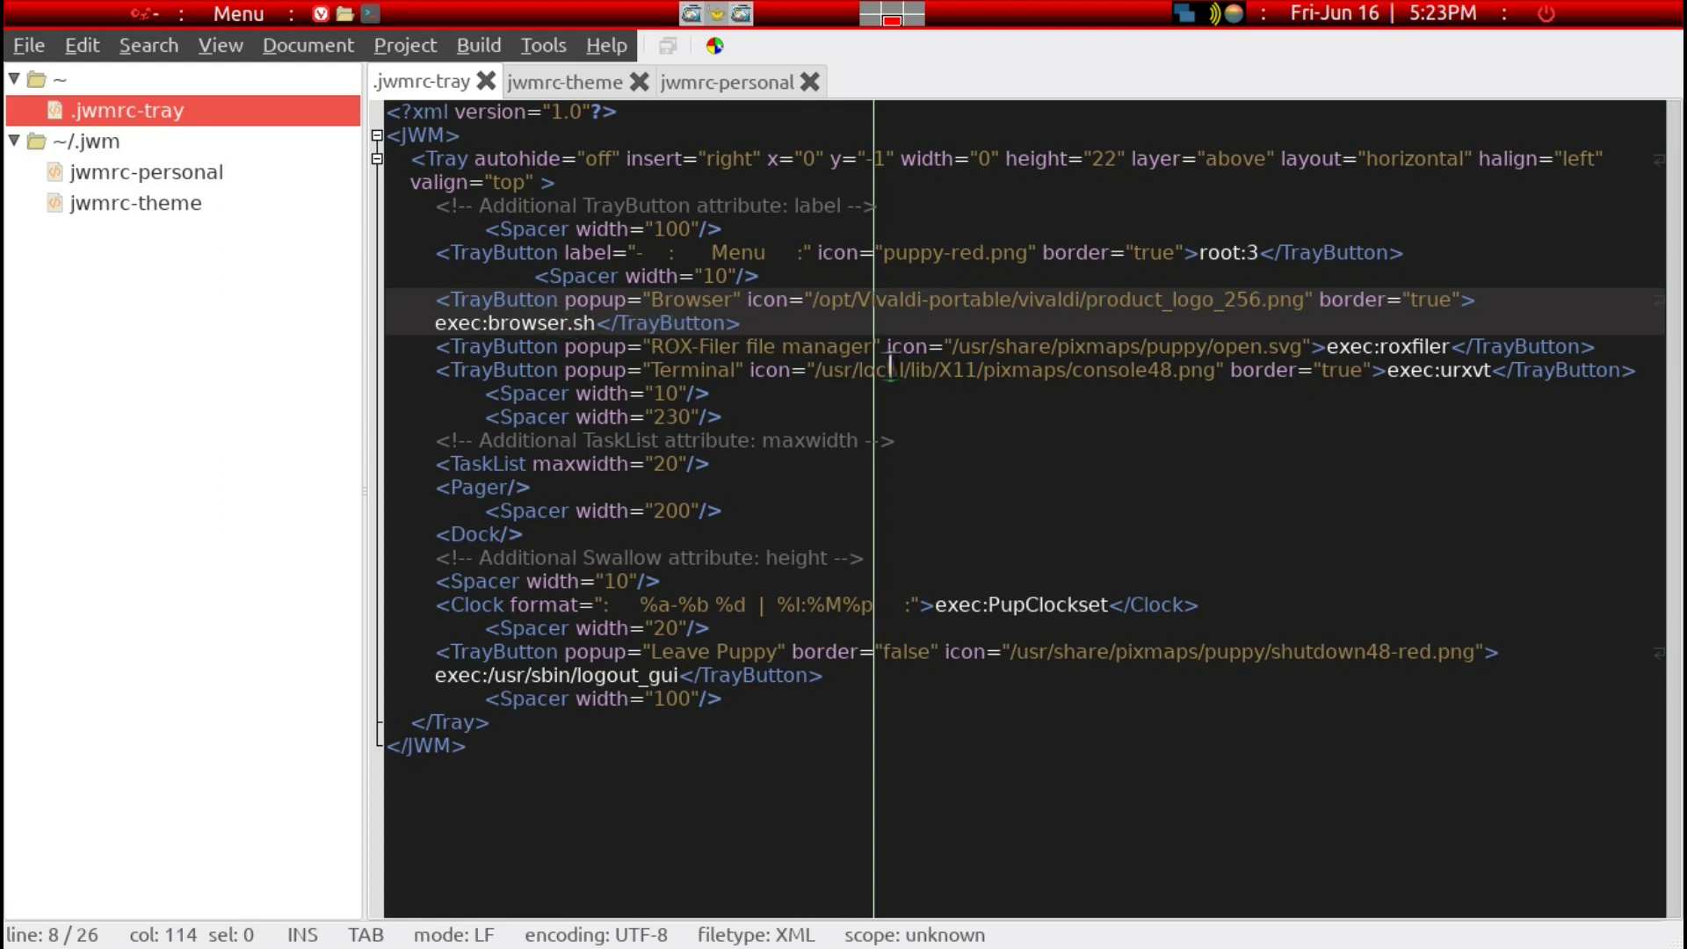
Delete the Spacer line of width 10 directly below the Terminal TrayButton in .jwmrc-tray
{"action": "left_click", "coordinate": [755, 325]}
{"action": "left_click", "coordinate": [670, 395]}
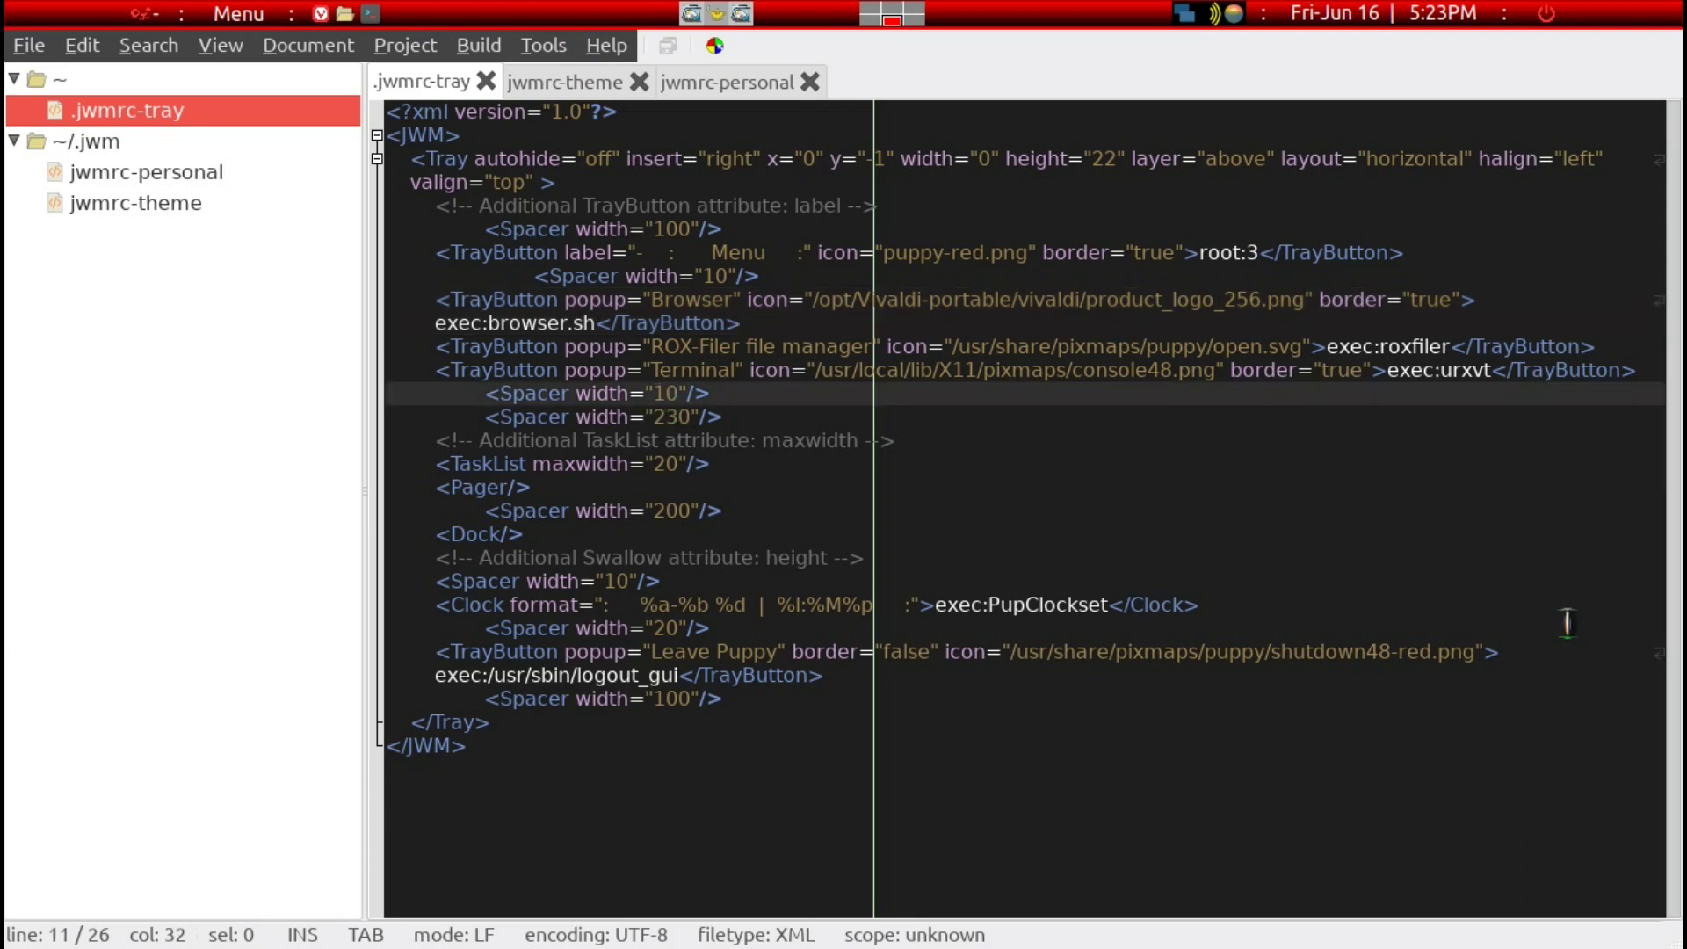
{"action": "key", "text": "ctrl+k"}
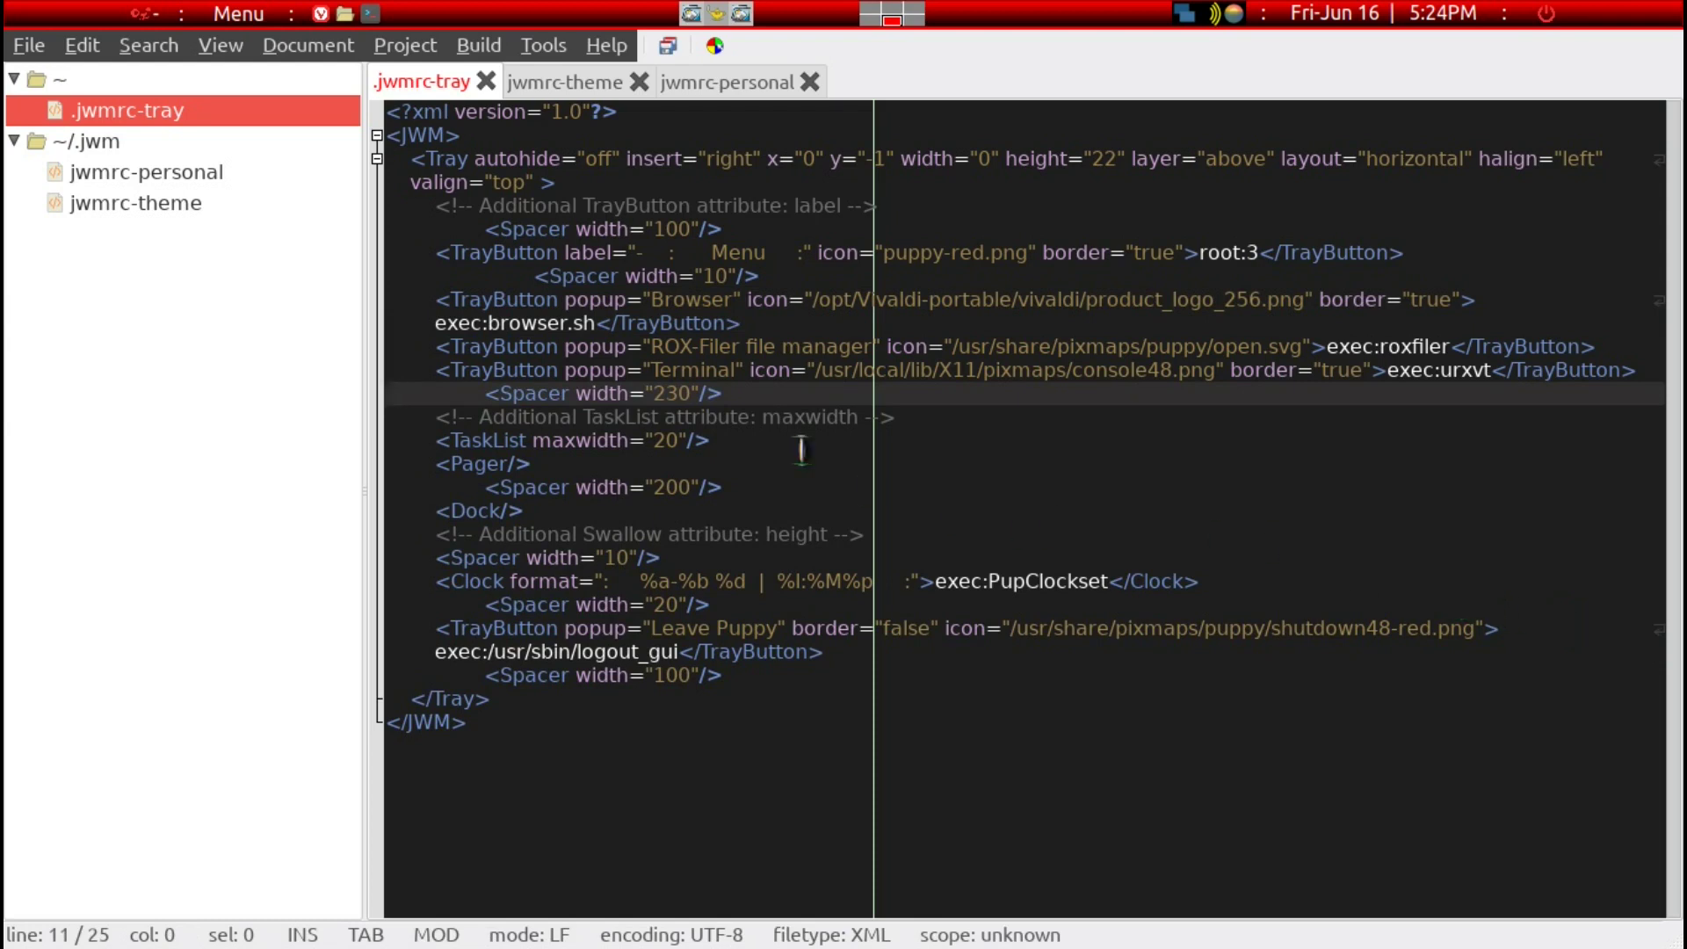
Set the width of the Spacer directly below the Terminal TrayButton to 240 and save .jwmrc-tray
{"action": "left_click", "coordinate": [690, 392]}
{"action": "key", "text": "Left"}
{"action": "key", "text": "BackSpace"}
{"action": "type", "text": "2"}
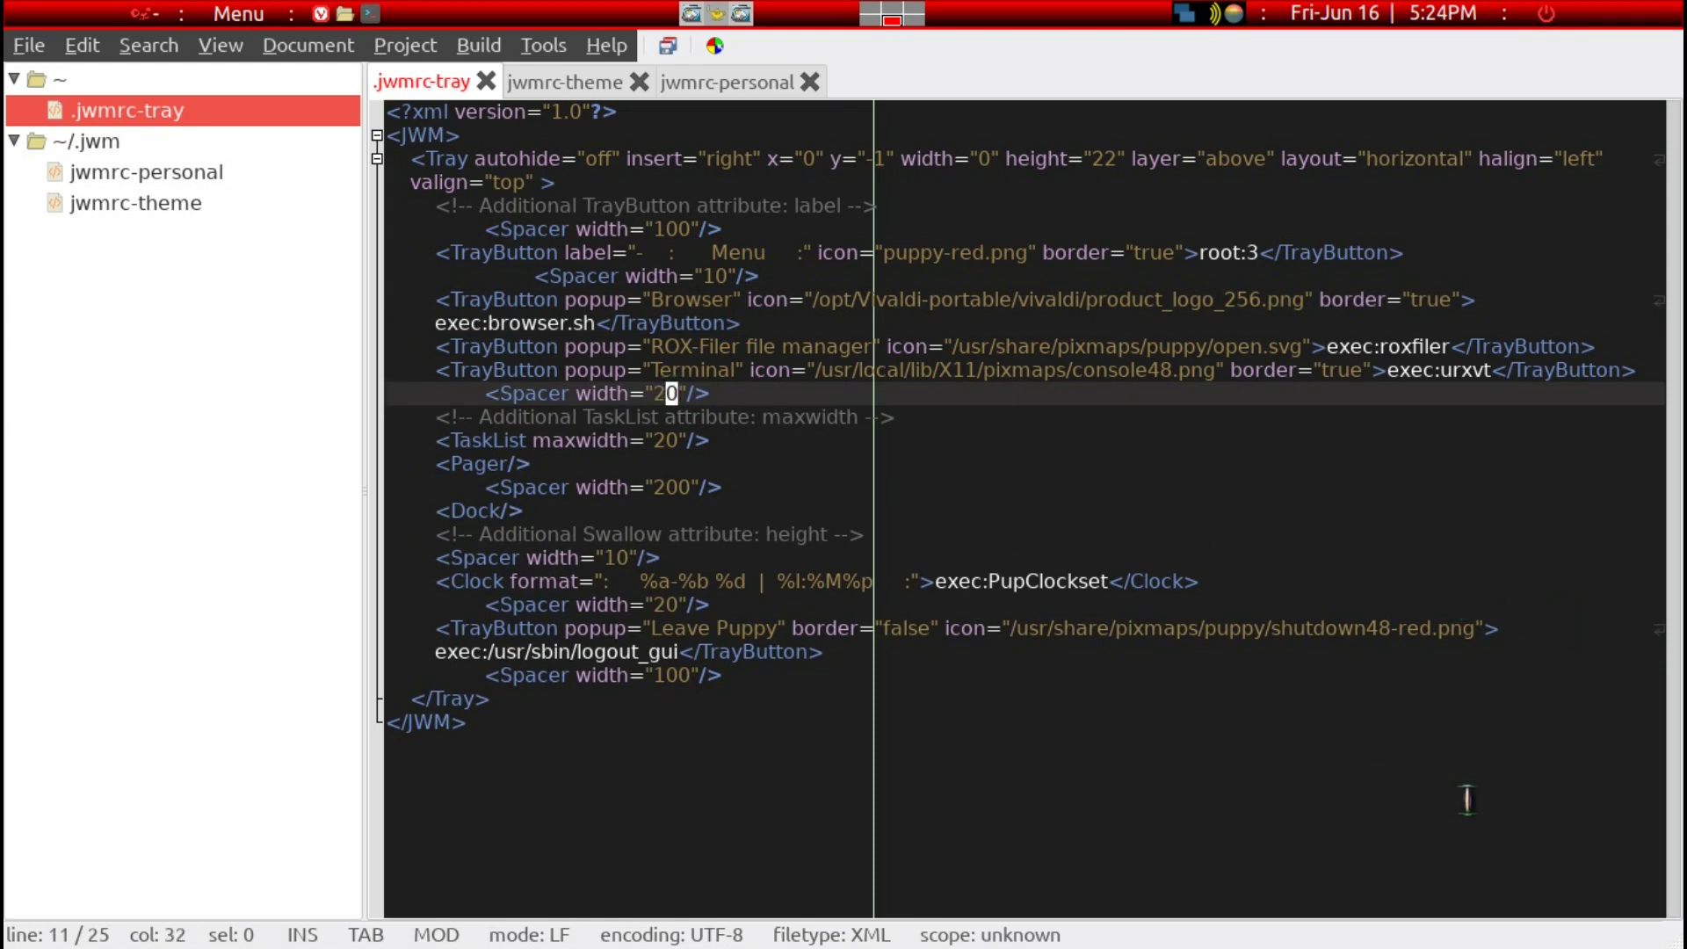
{"action": "type", "text": "4"}
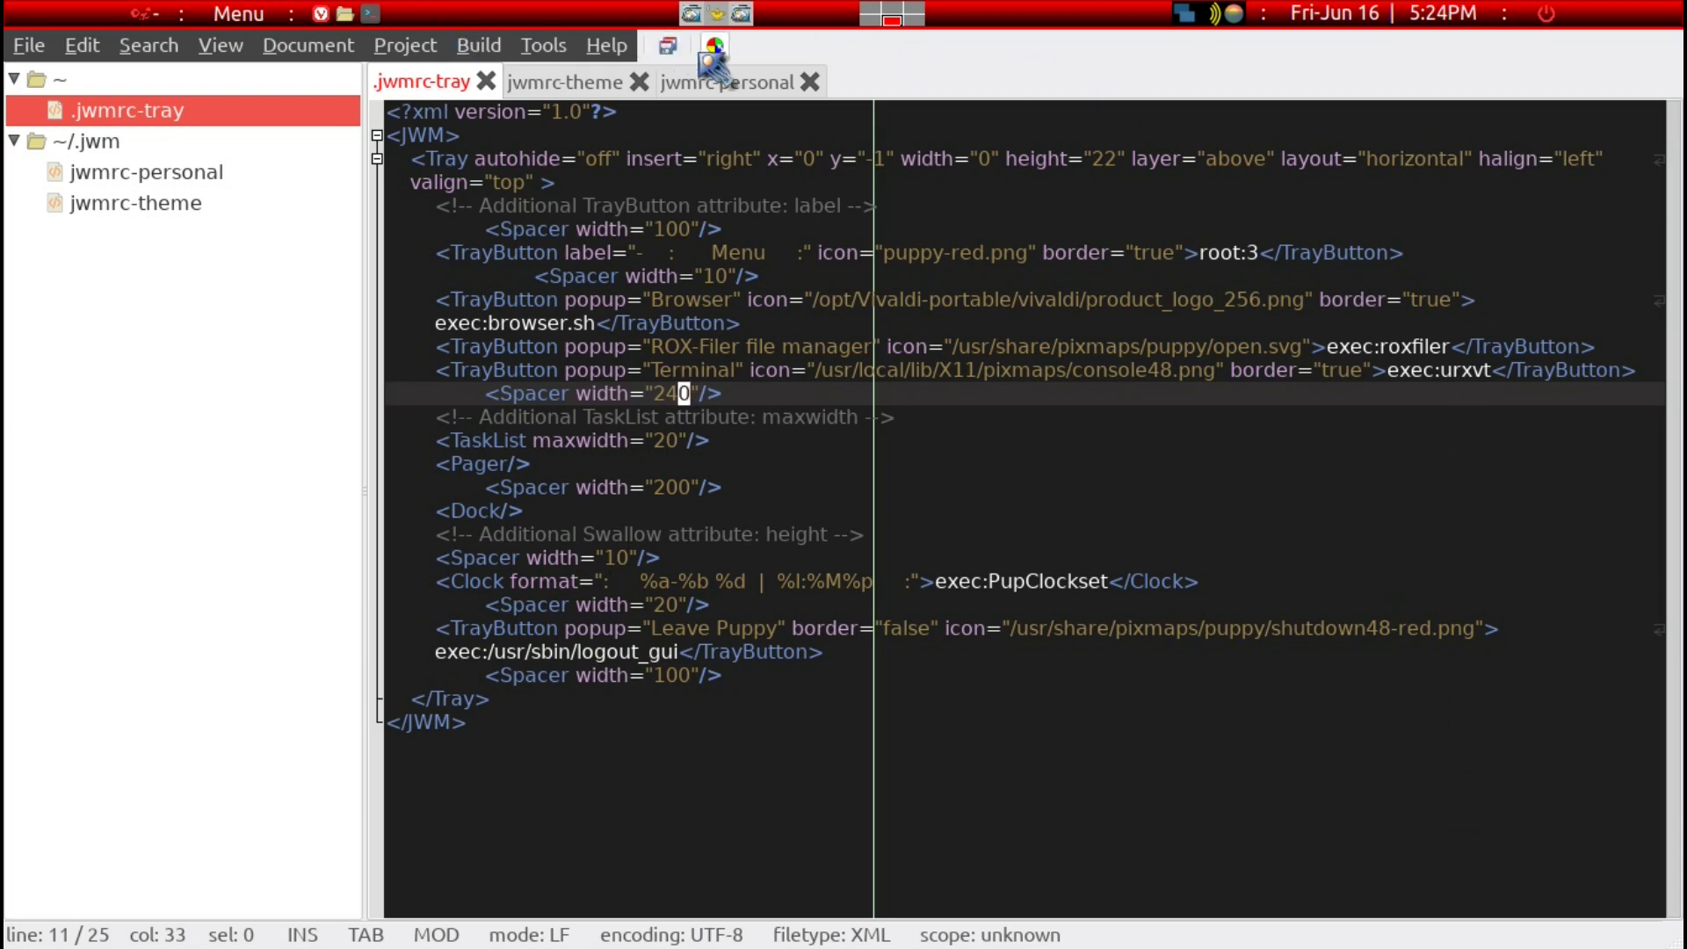
{"action": "left_click", "coordinate": [666, 48]}
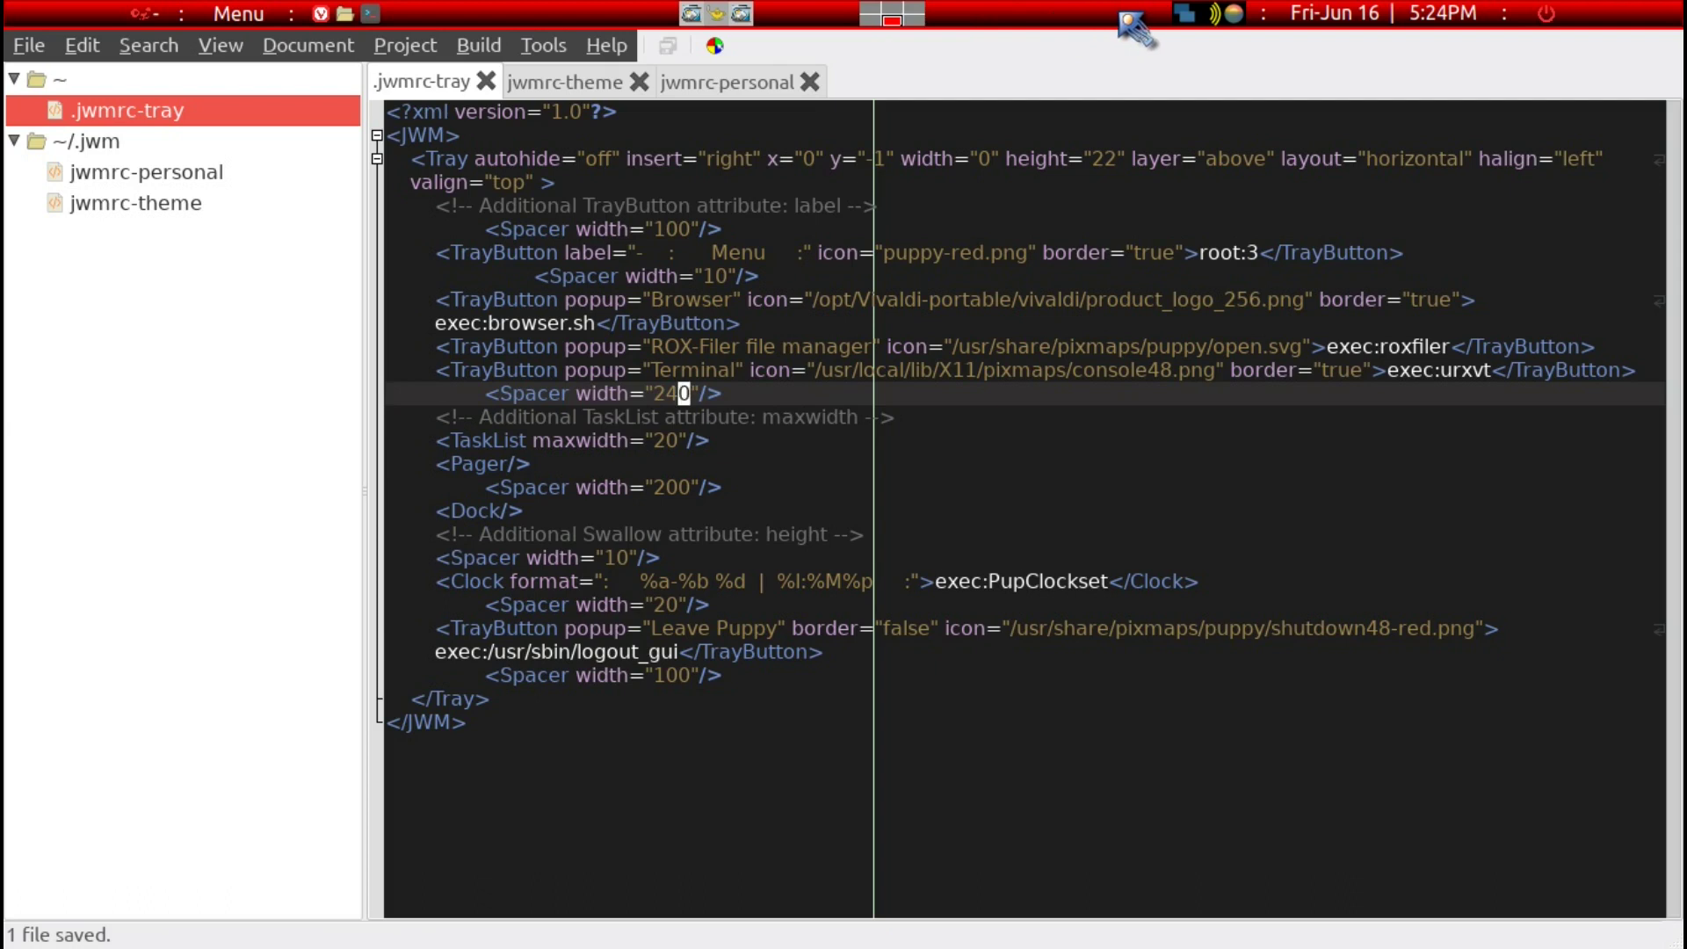
Examine the Pager entry and the Spacer below it, and view the file manager windows over the editor before dismissing them
{"action": "left_click", "coordinate": [528, 463]}
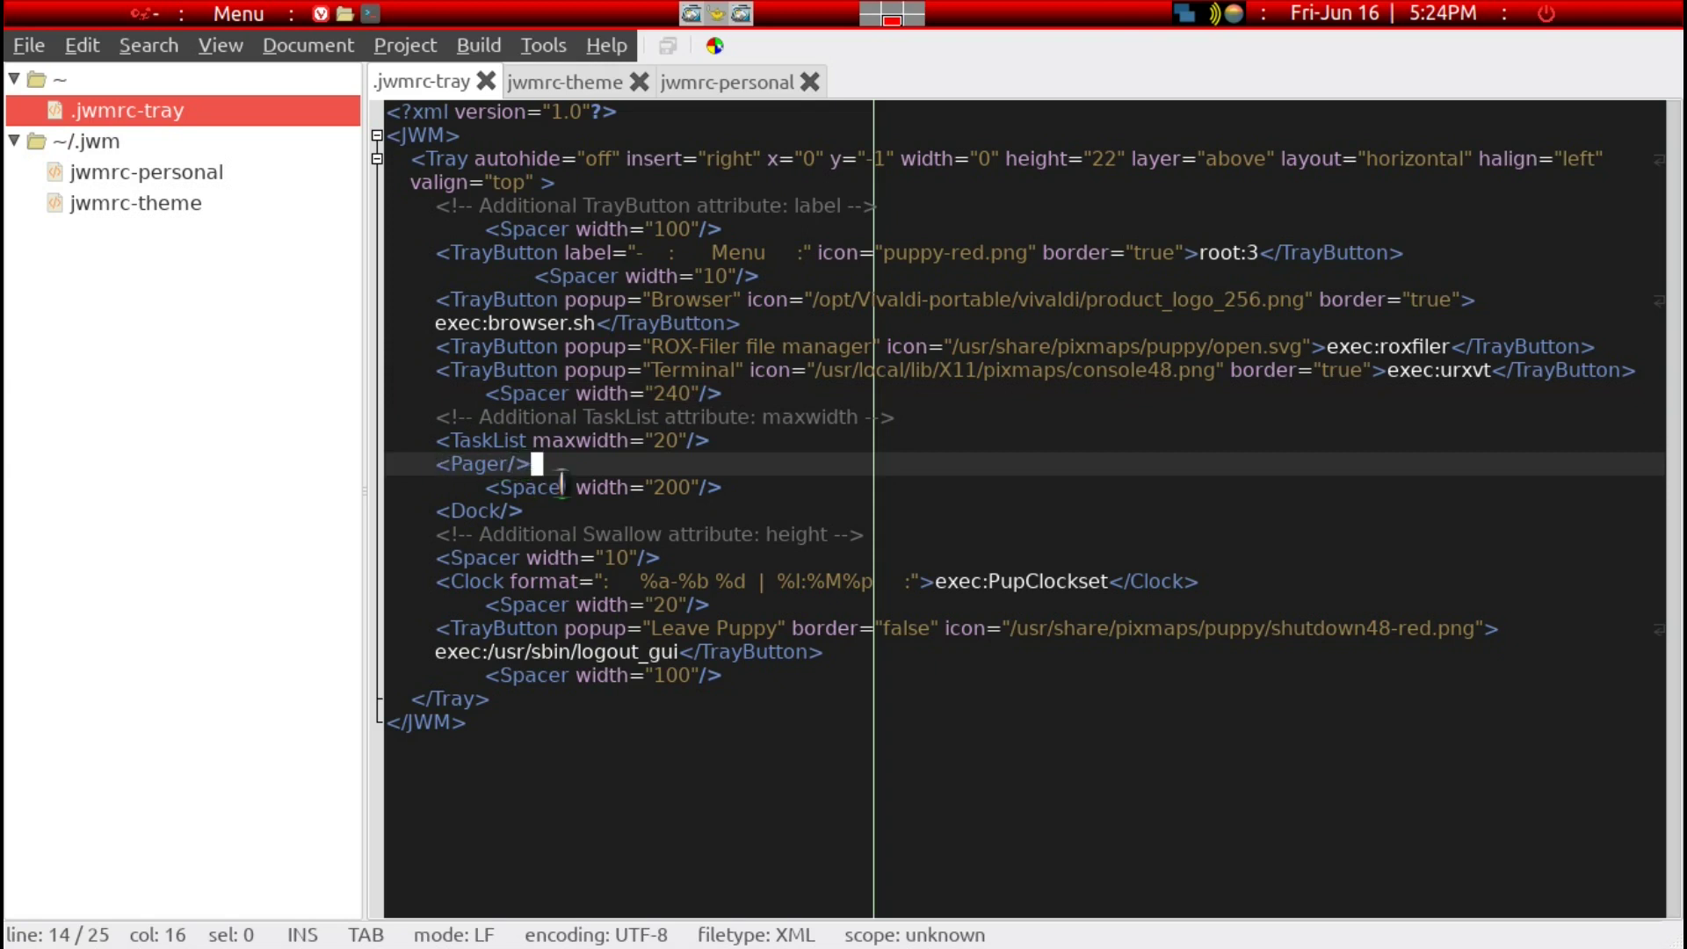
{"action": "left_click_drag", "start_coordinate": [607, 487], "coordinate": [618, 487]}
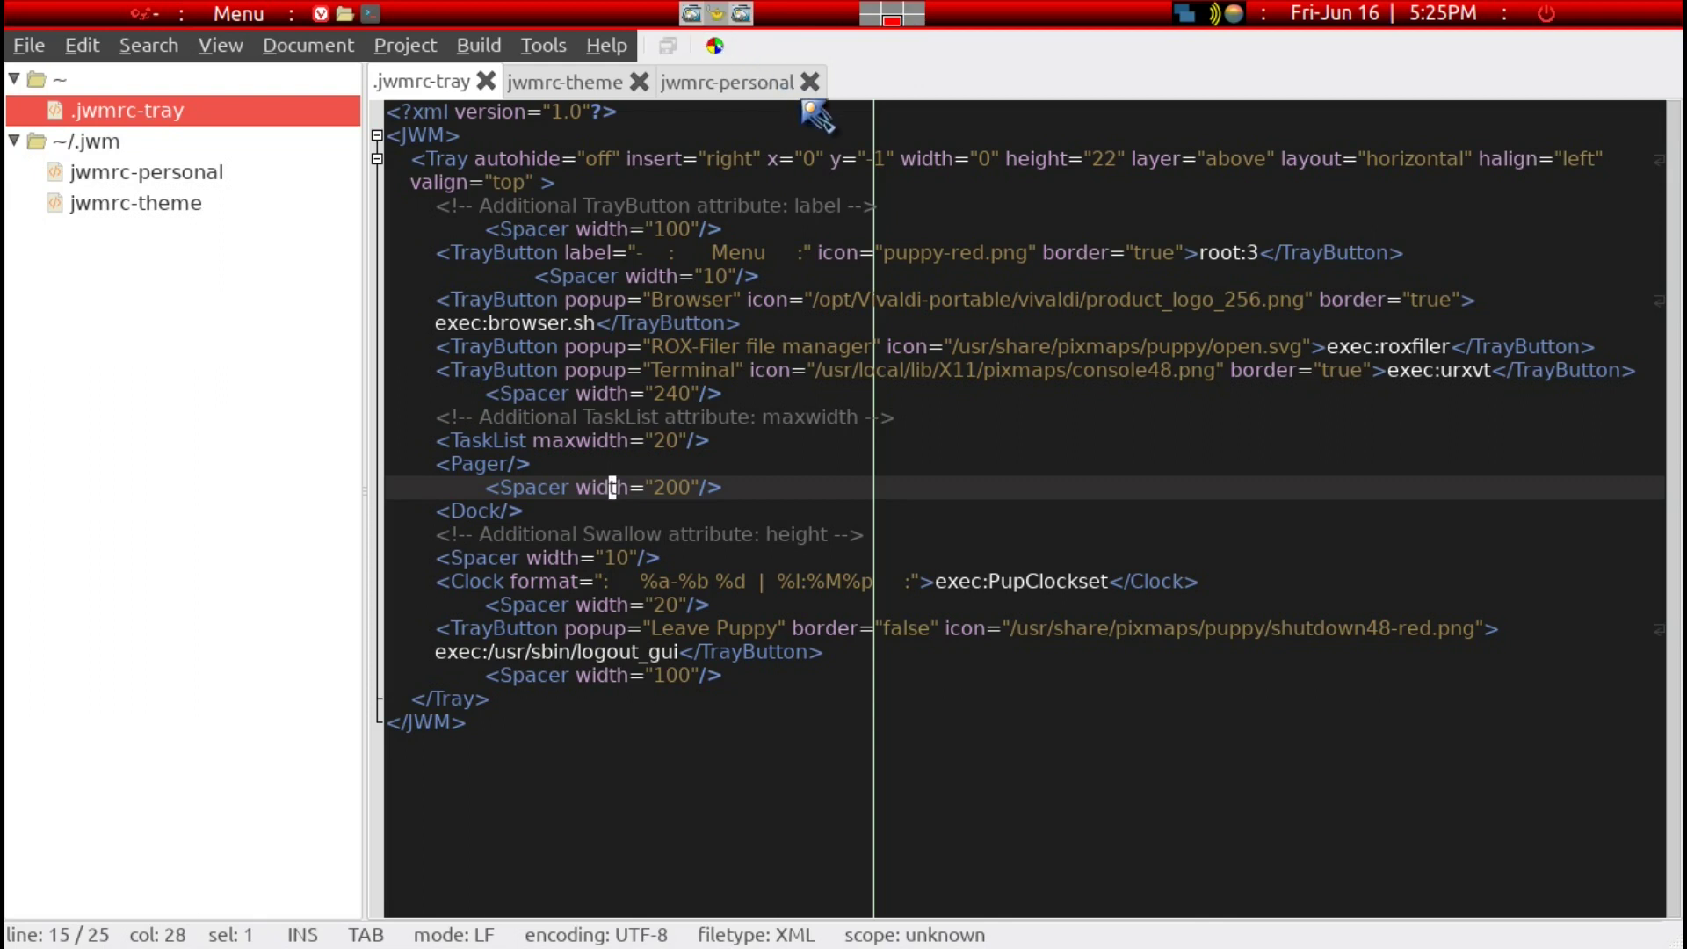
{"action": "key", "text": "super+e"}
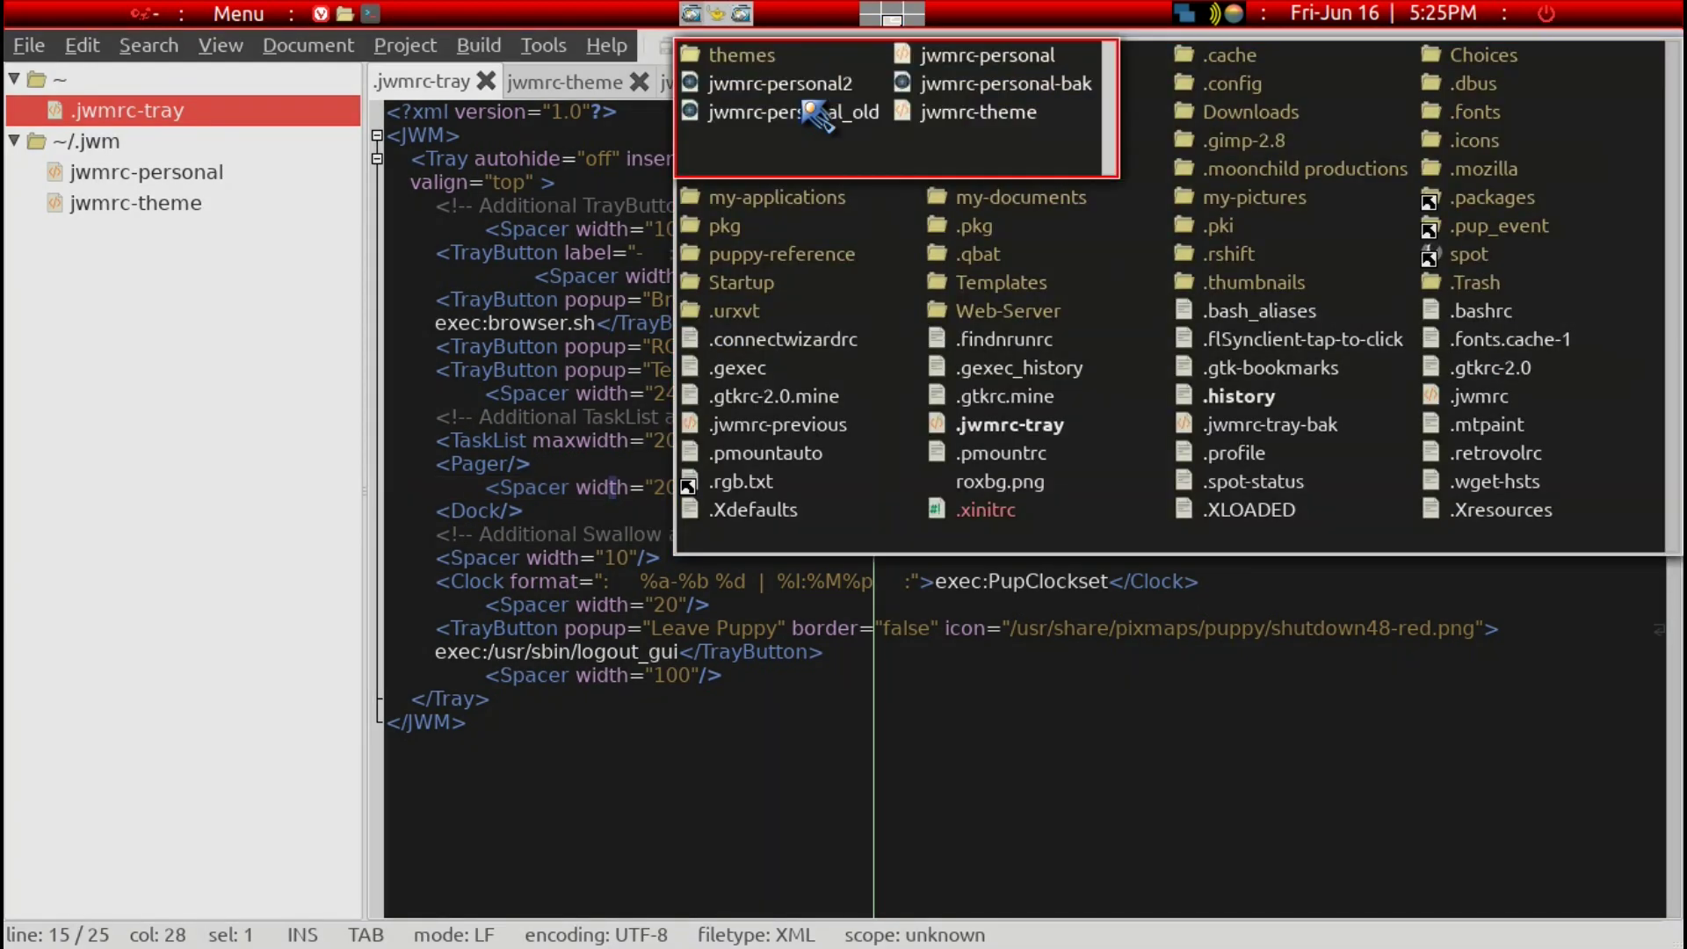
{"action": "key", "text": "ctrl+w"}
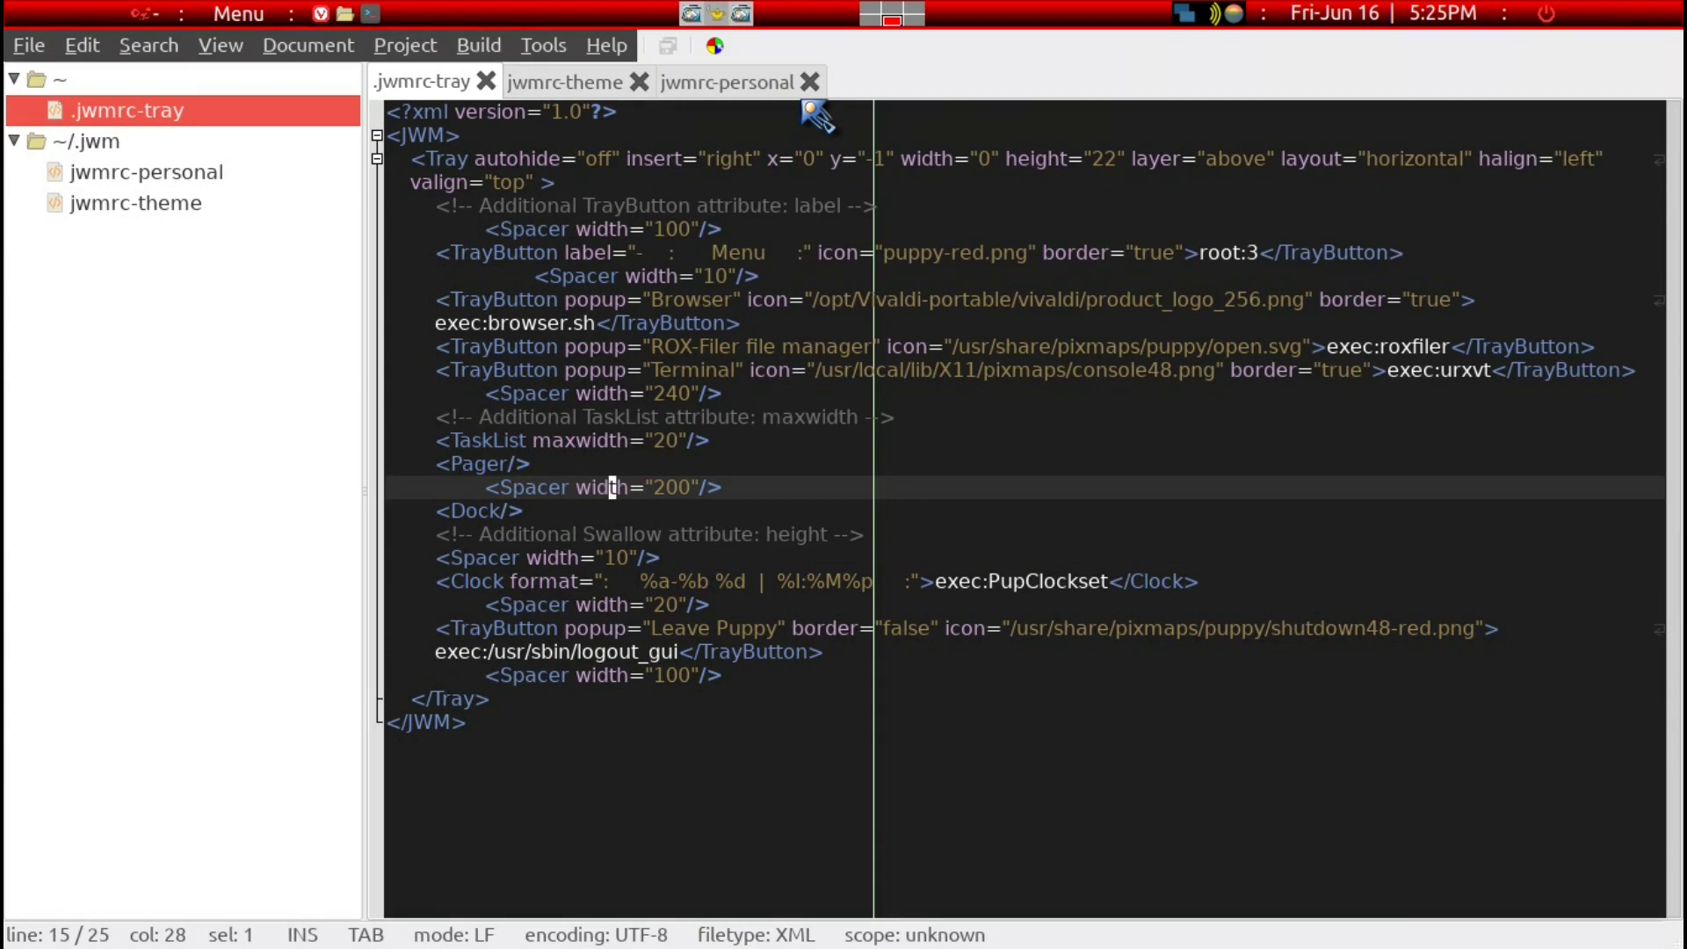
Examine the TaskList maxwidth entry in .jwmrc-tray against the task icons in the tray
{"action": "left_click", "coordinate": [725, 348]}
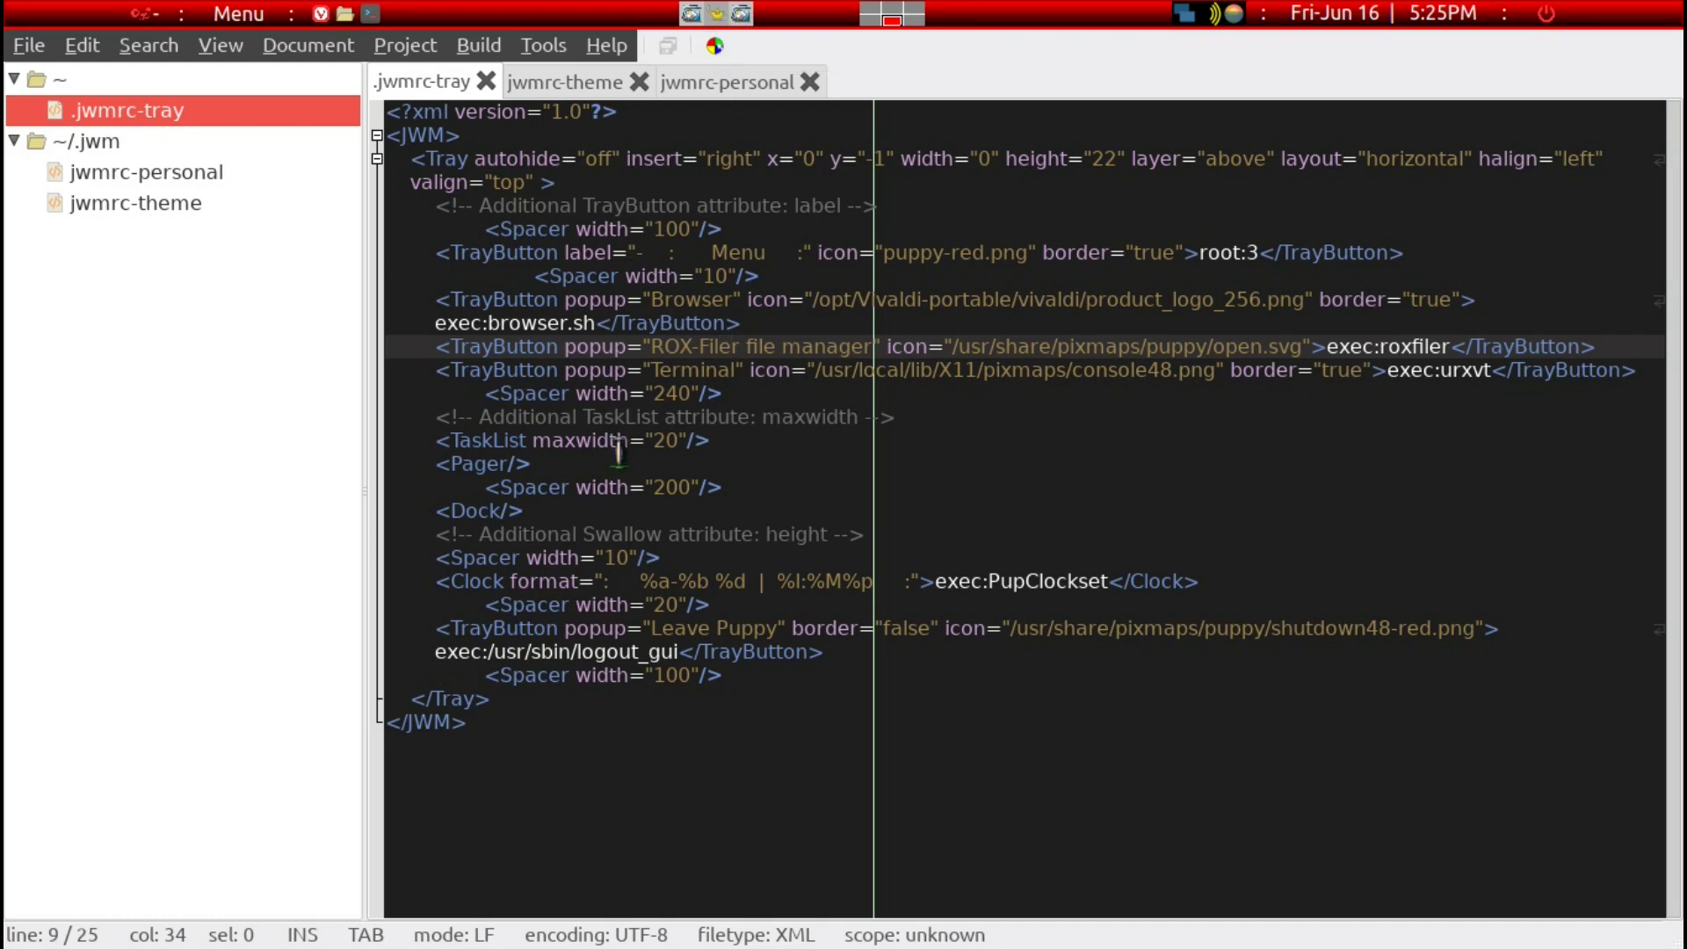
{"action": "left_click", "coordinate": [578, 453]}
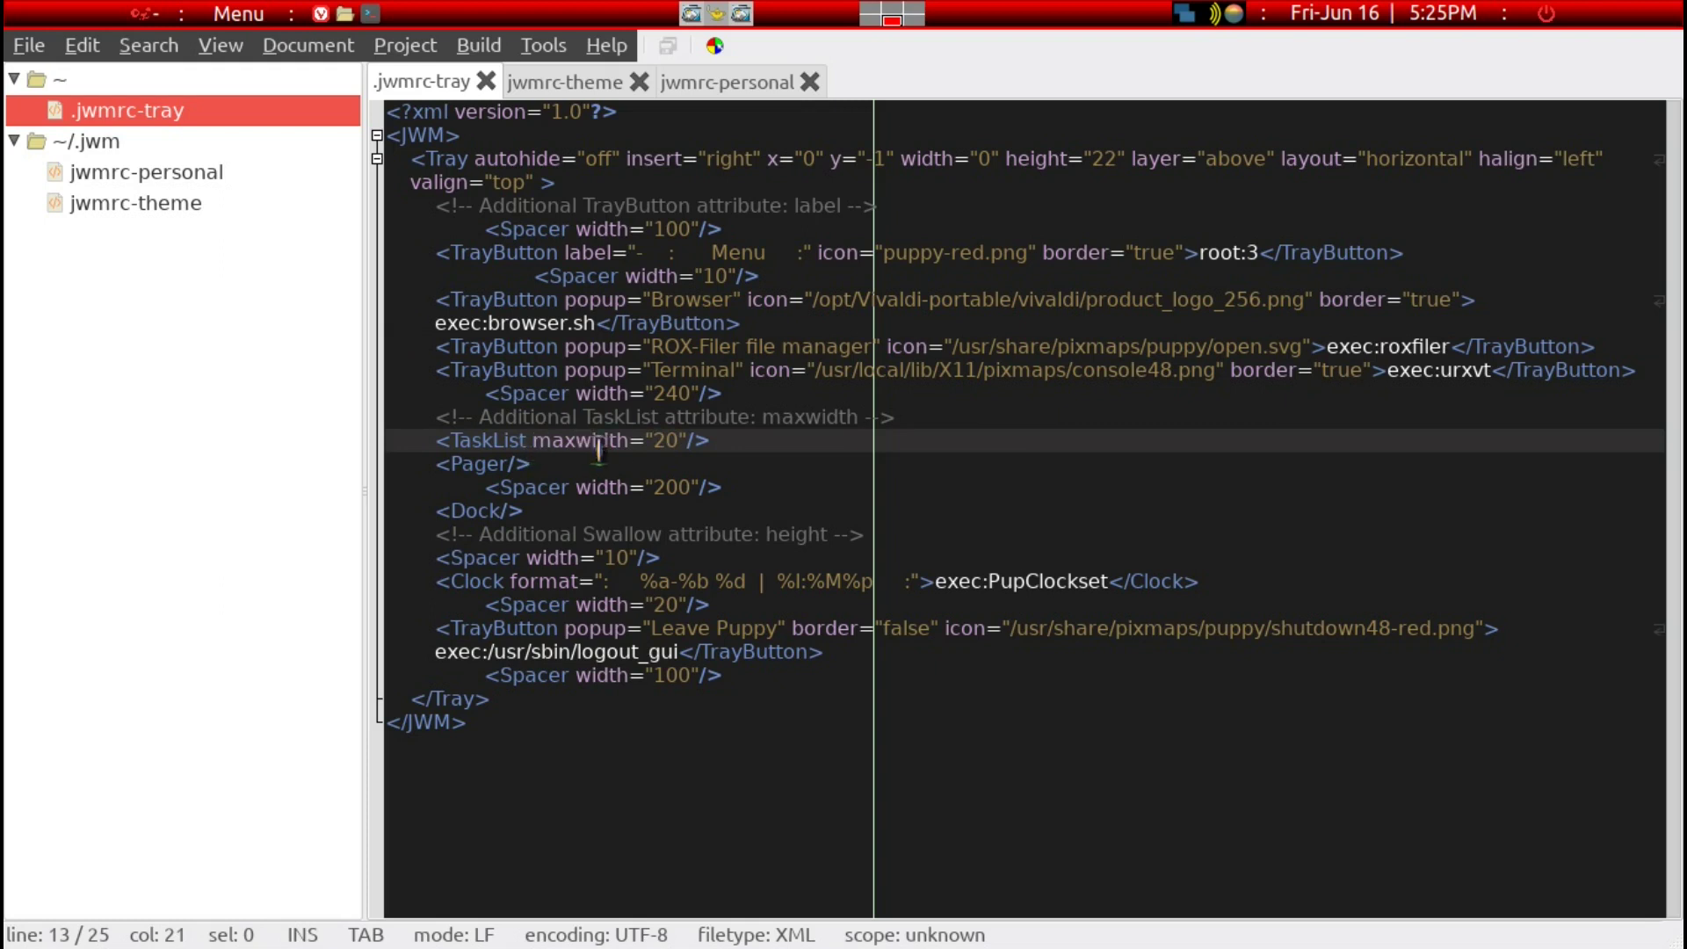
{"action": "left_click", "coordinate": [683, 444]}
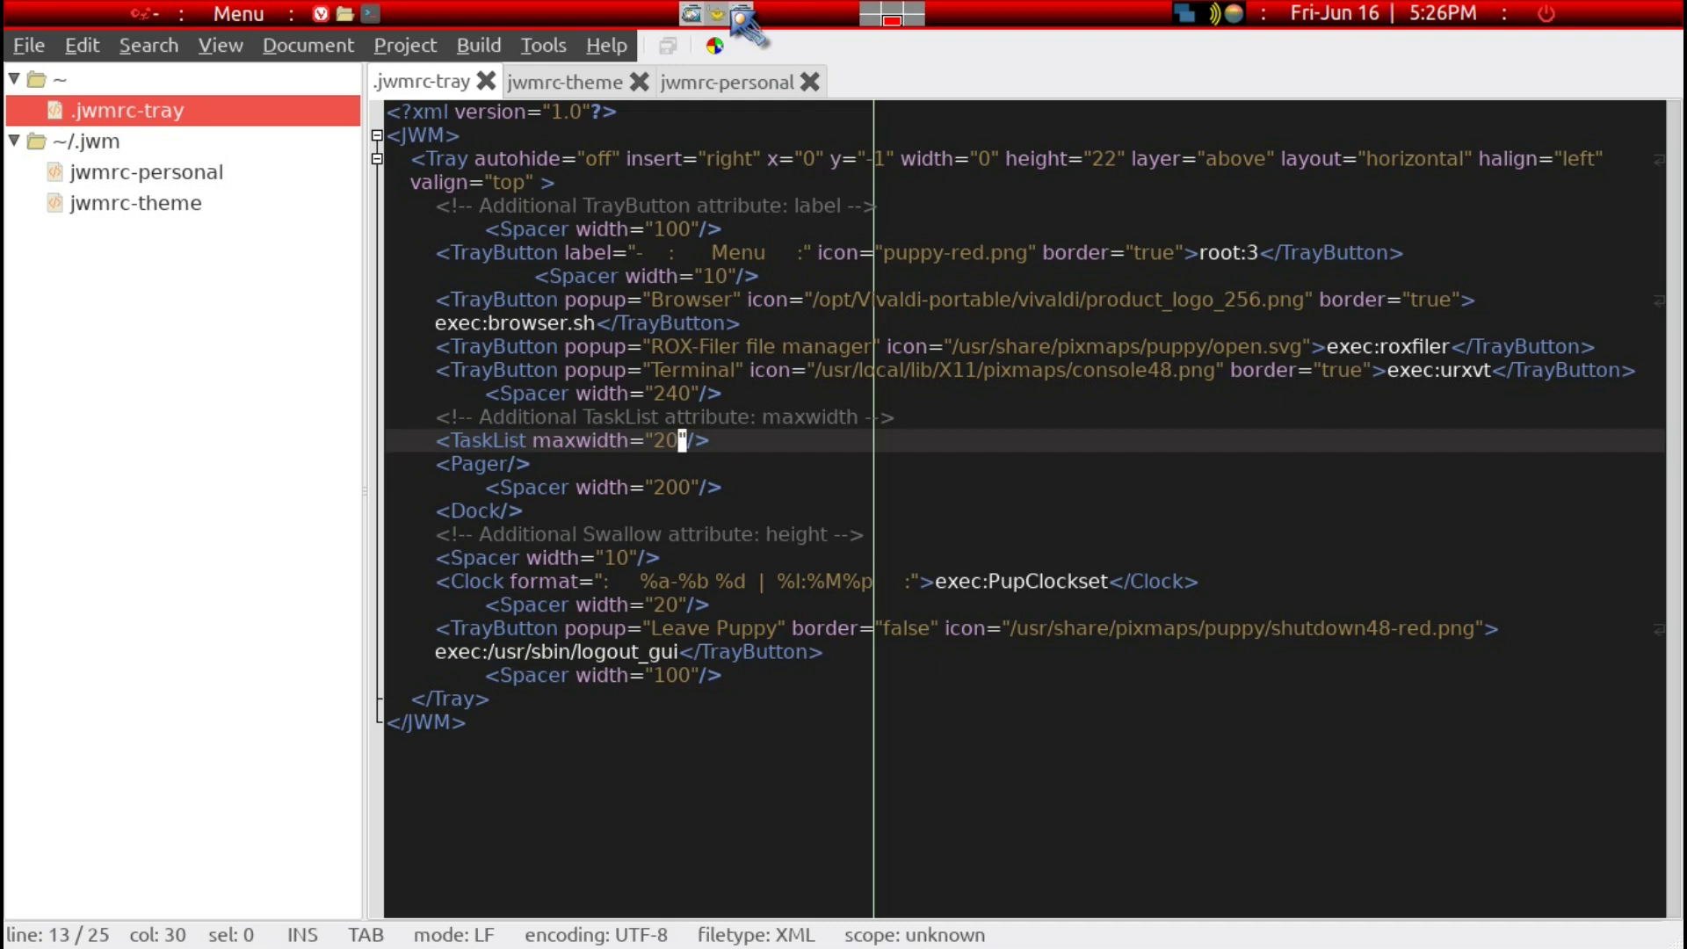
Examine the Dock, Clock, Leave Puppy TrayButton and surrounding Spacer entries, comparing them with the matching tray items
{"action": "left_click", "coordinate": [674, 576]}
{"action": "left_click", "coordinate": [624, 510]}
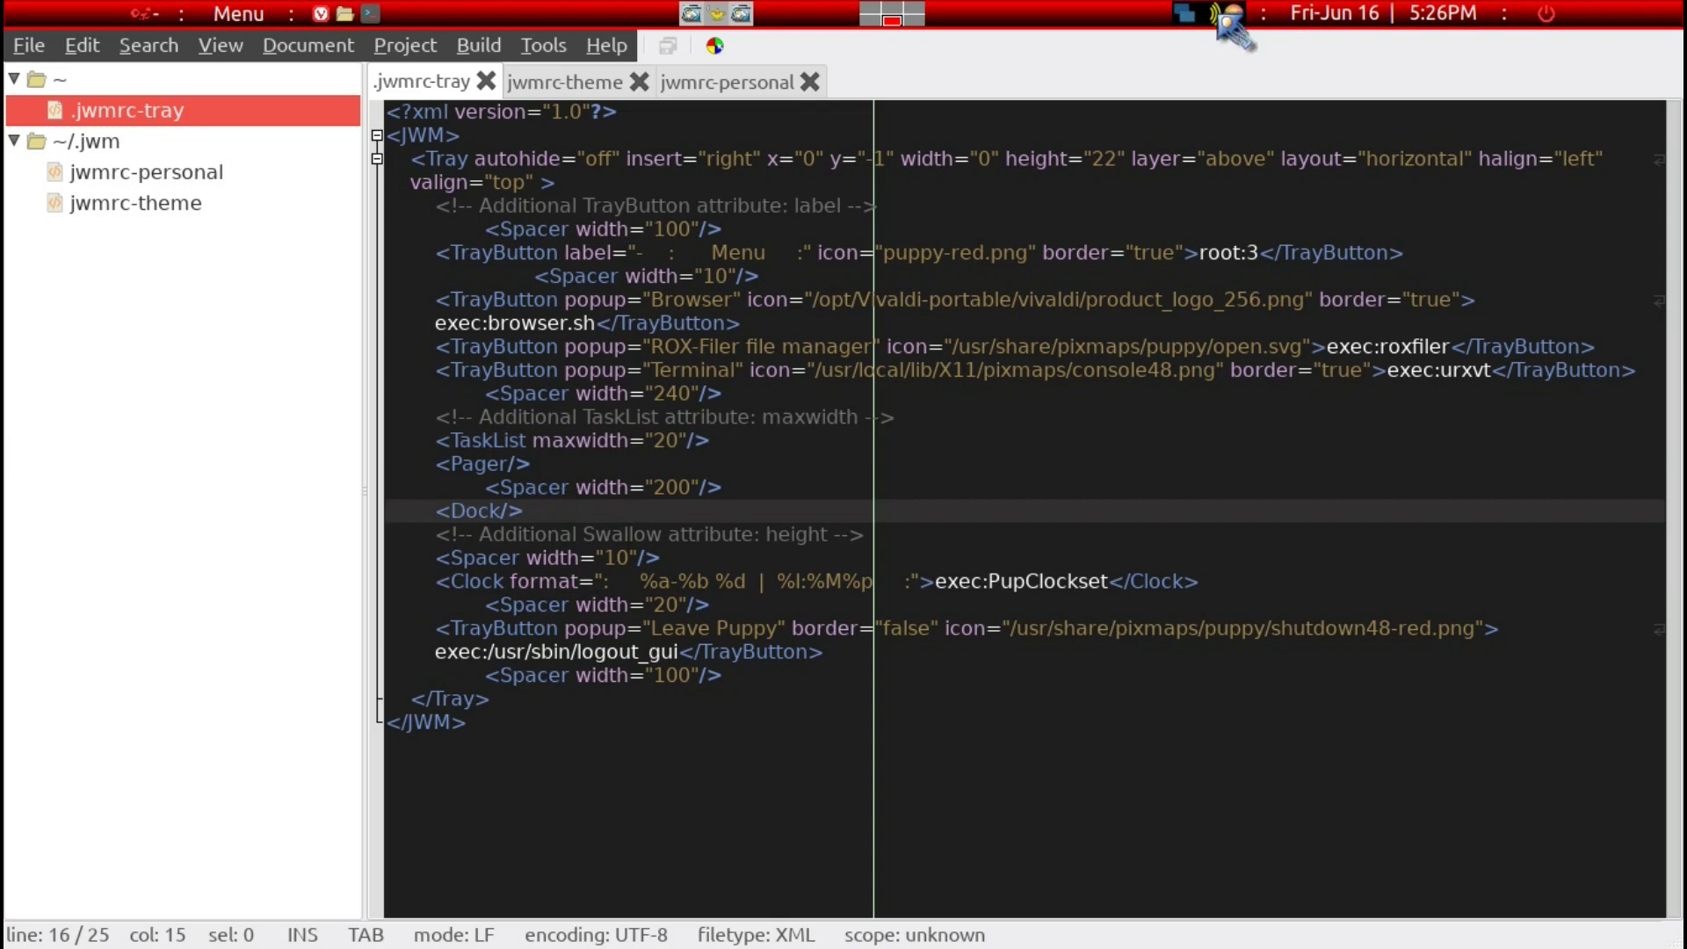
{"action": "mouse_move", "coordinate": [1232, 14]}
{"action": "left_click", "coordinate": [886, 576]}
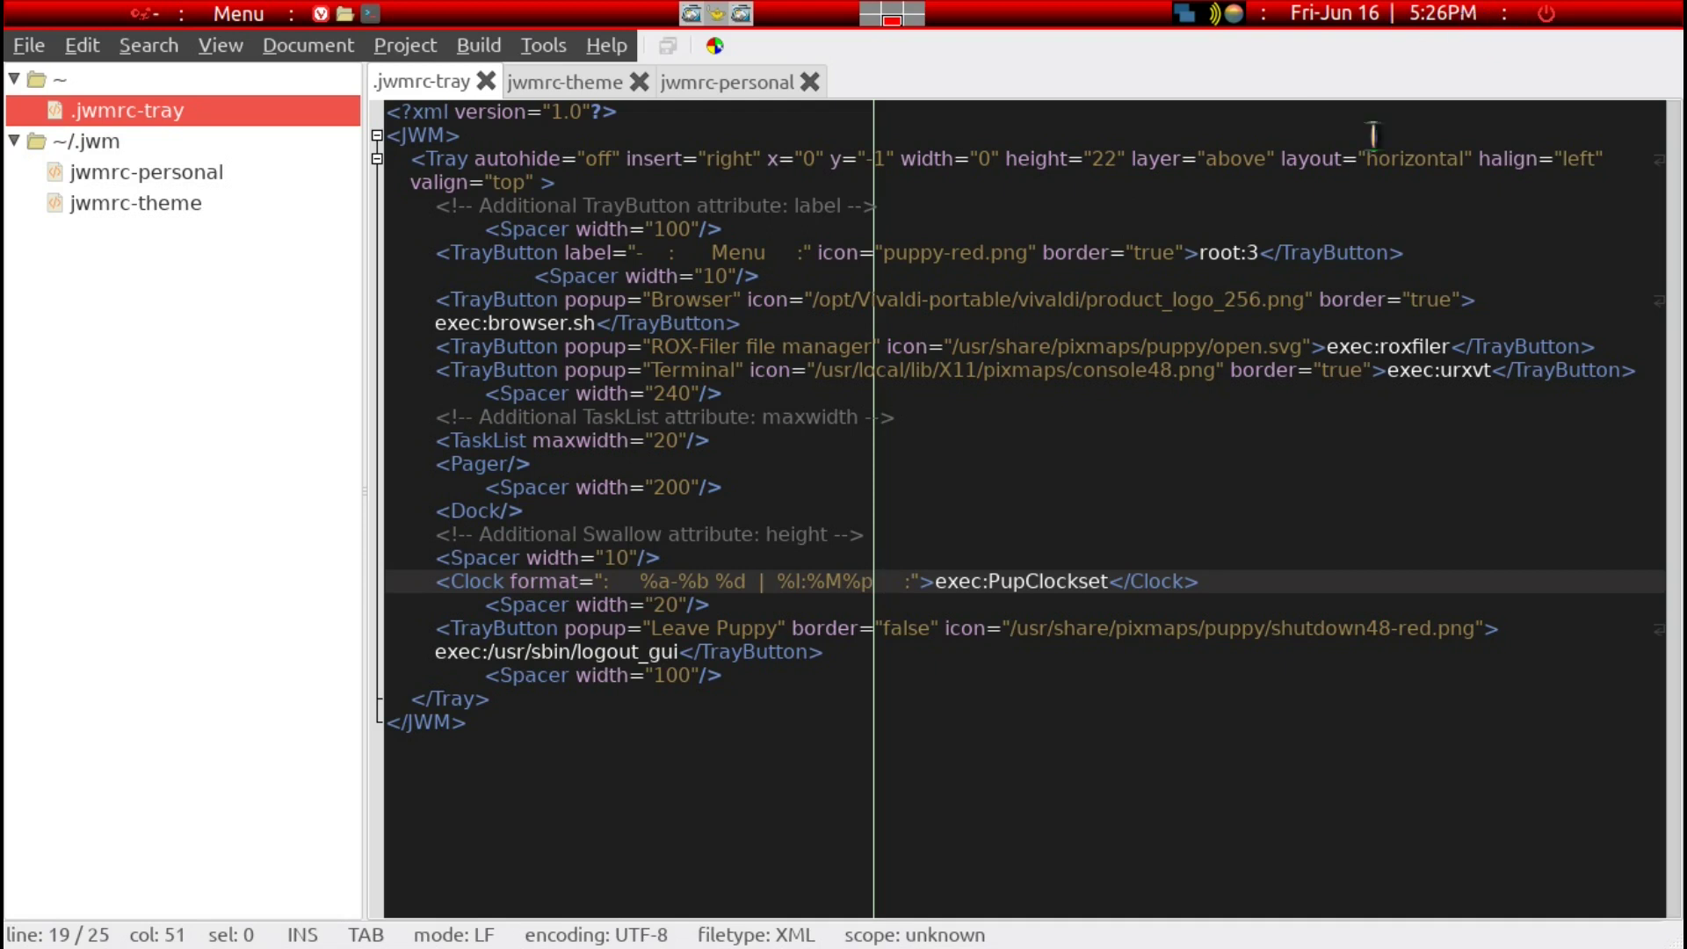
{"action": "left_click", "coordinate": [708, 608]}
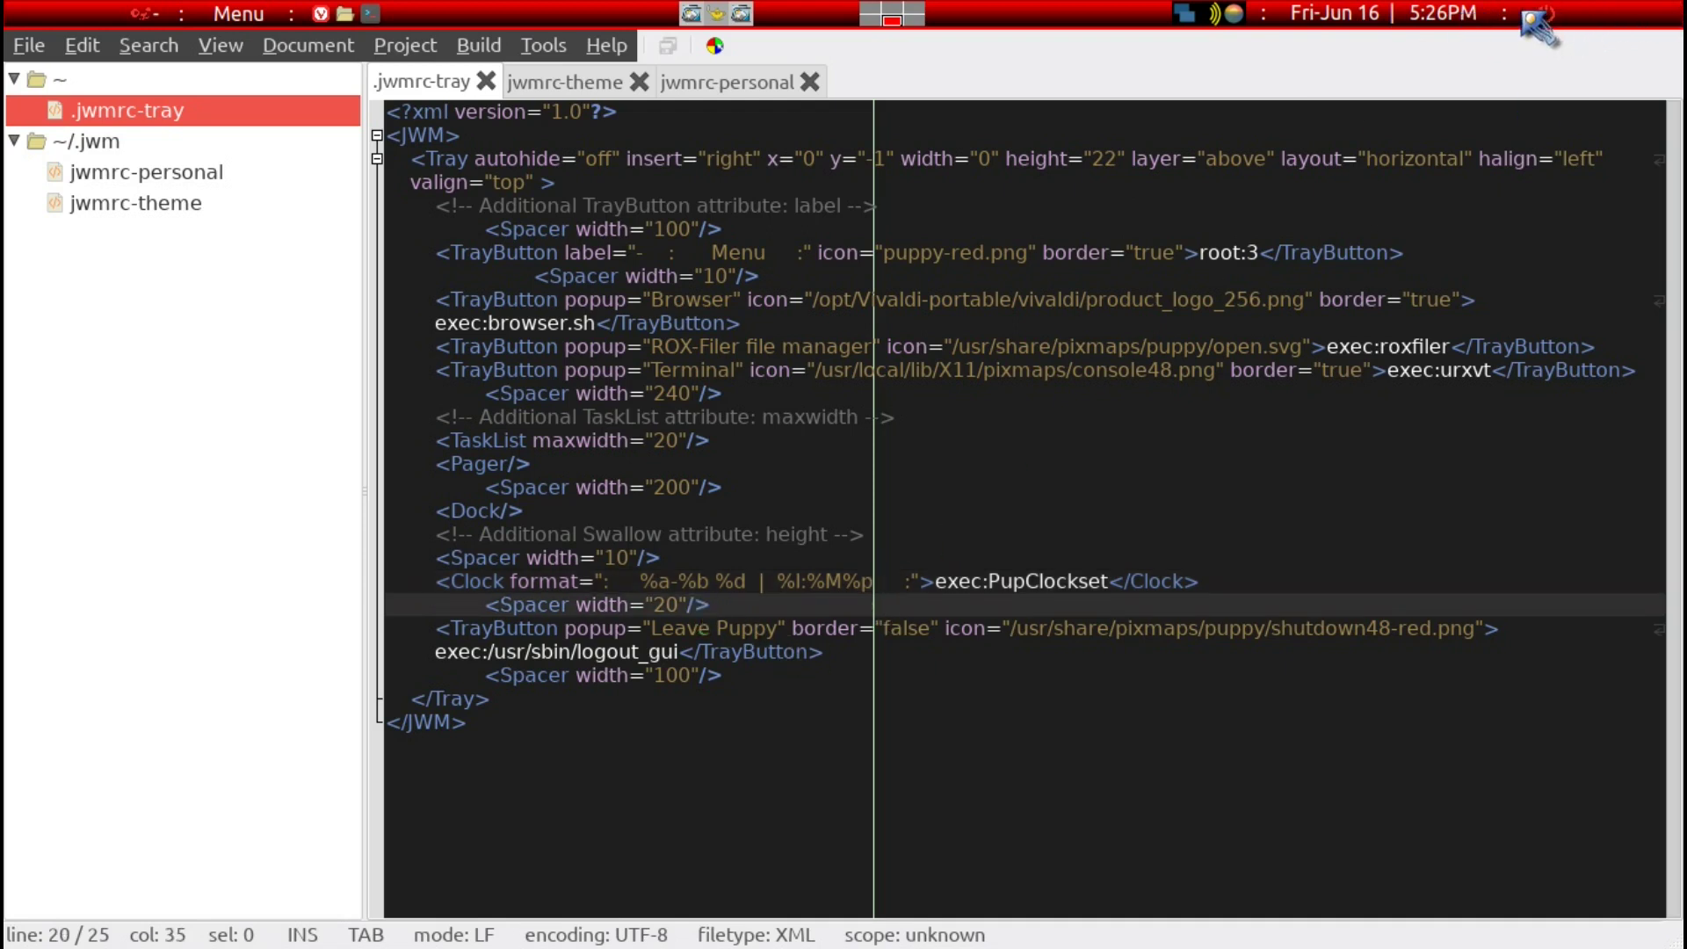
{"action": "left_click", "coordinate": [745, 628]}
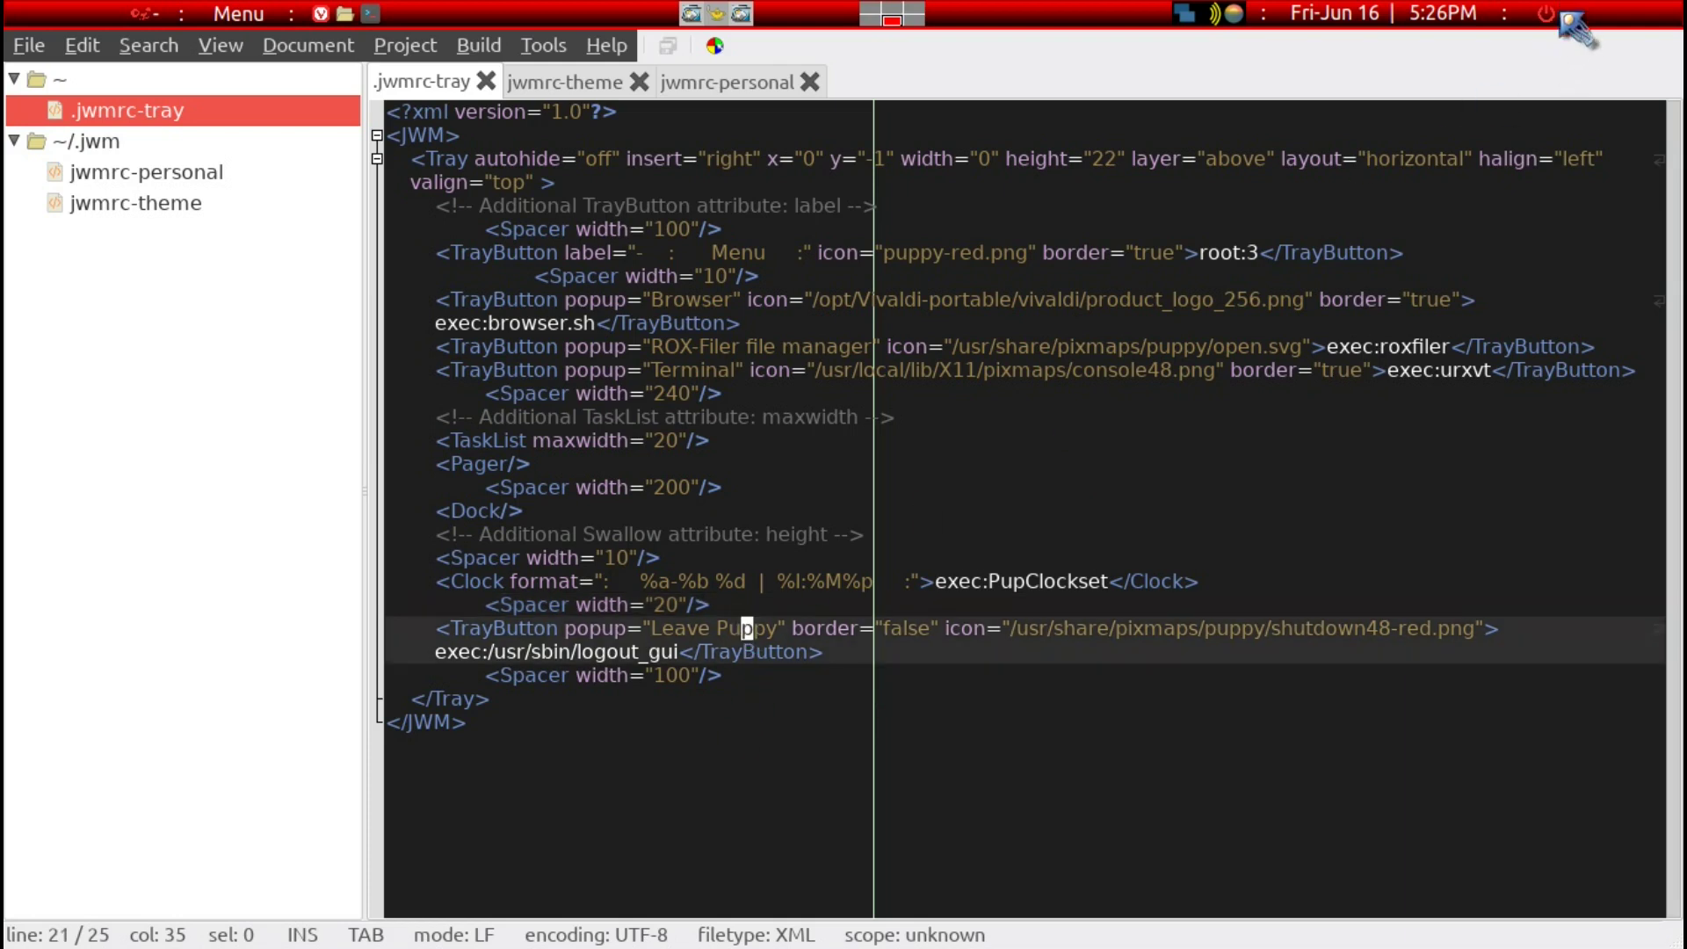
{"action": "left_click", "coordinate": [735, 672]}
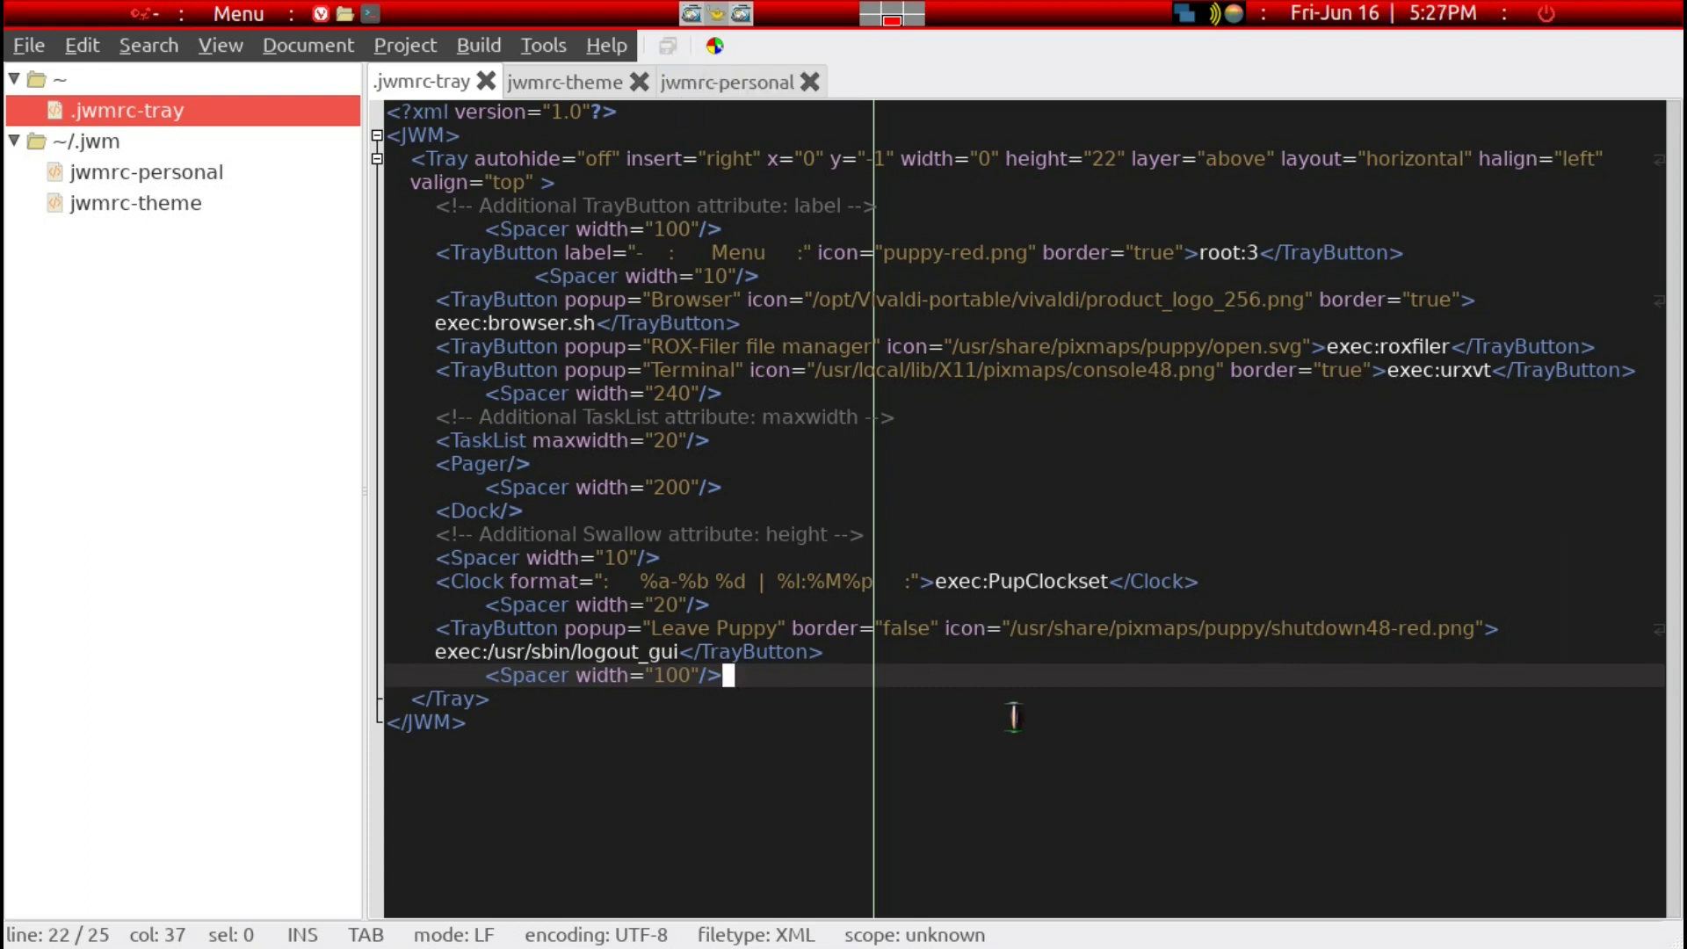
Write the jwm -restart command in a new terminal, erase it and close the terminal
{"action": "key", "text": "ctrl+alt+t"}
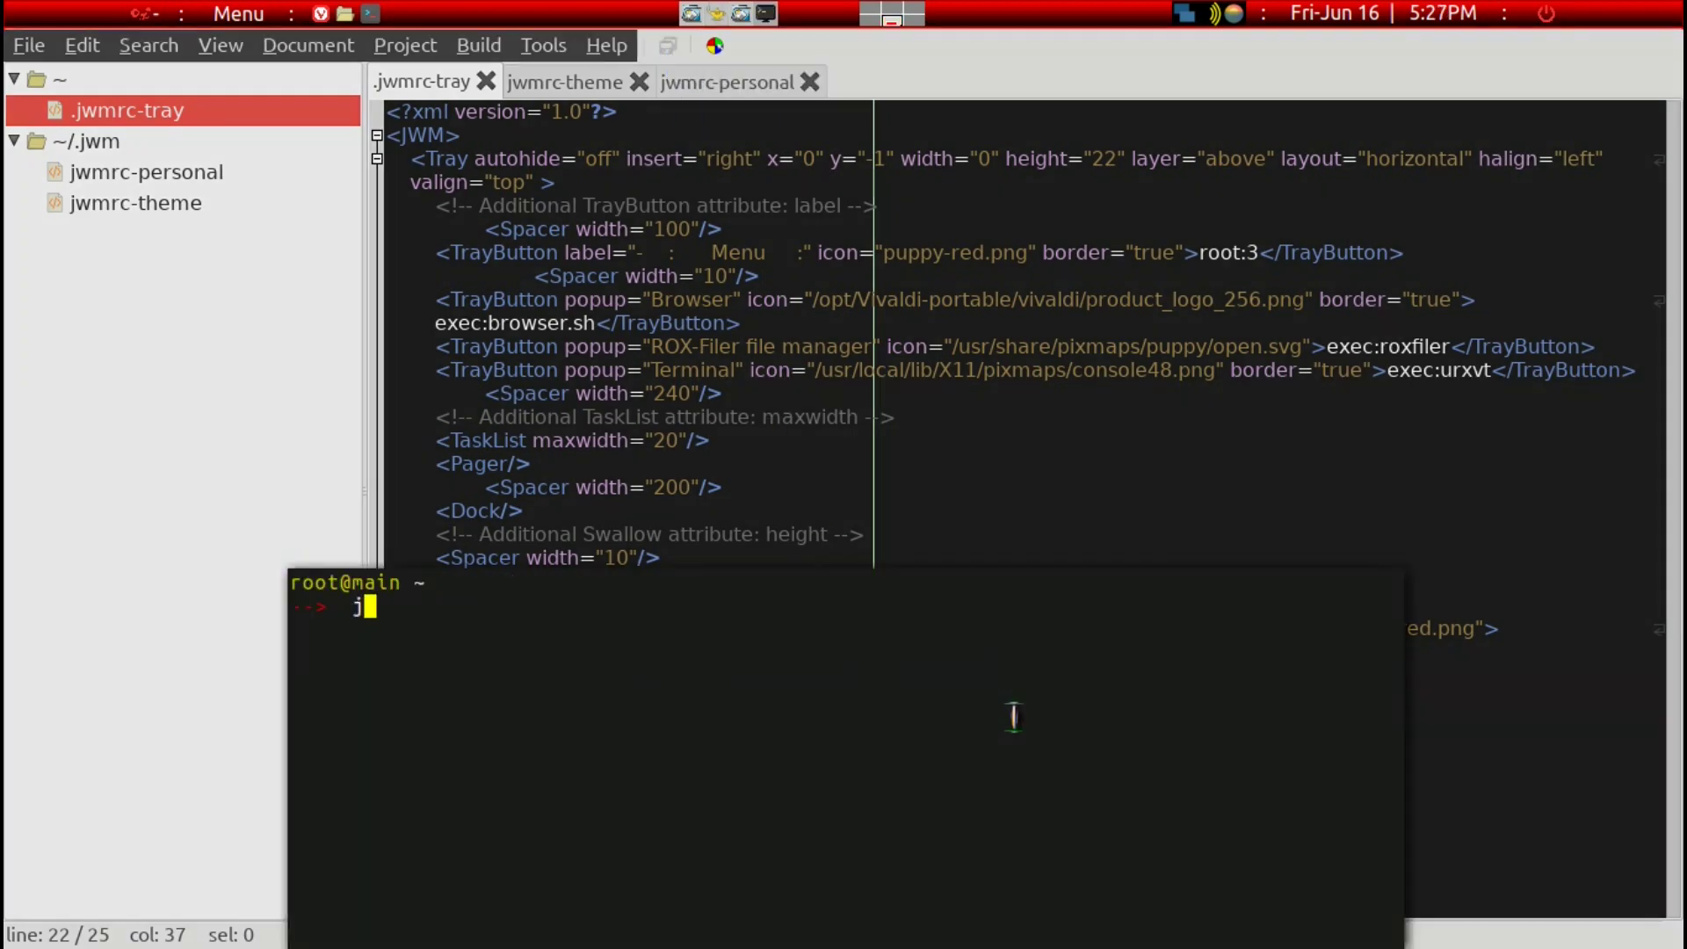
{"action": "type", "text": "jwm -resstart"}
{"action": "key", "text": "BackSpace"}
{"action": "key", "text": "BackSpace"}
{"action": "key", "text": "BackSpace"}
{"action": "key", "text": "BackSpace"}
{"action": "key", "text": "BackSpace"}
{"action": "key", "text": "BackSpace"}
{"action": "key", "text": "BackSpace"}
{"action": "type", "text": "x"}
{"action": "key", "text": "Return"}
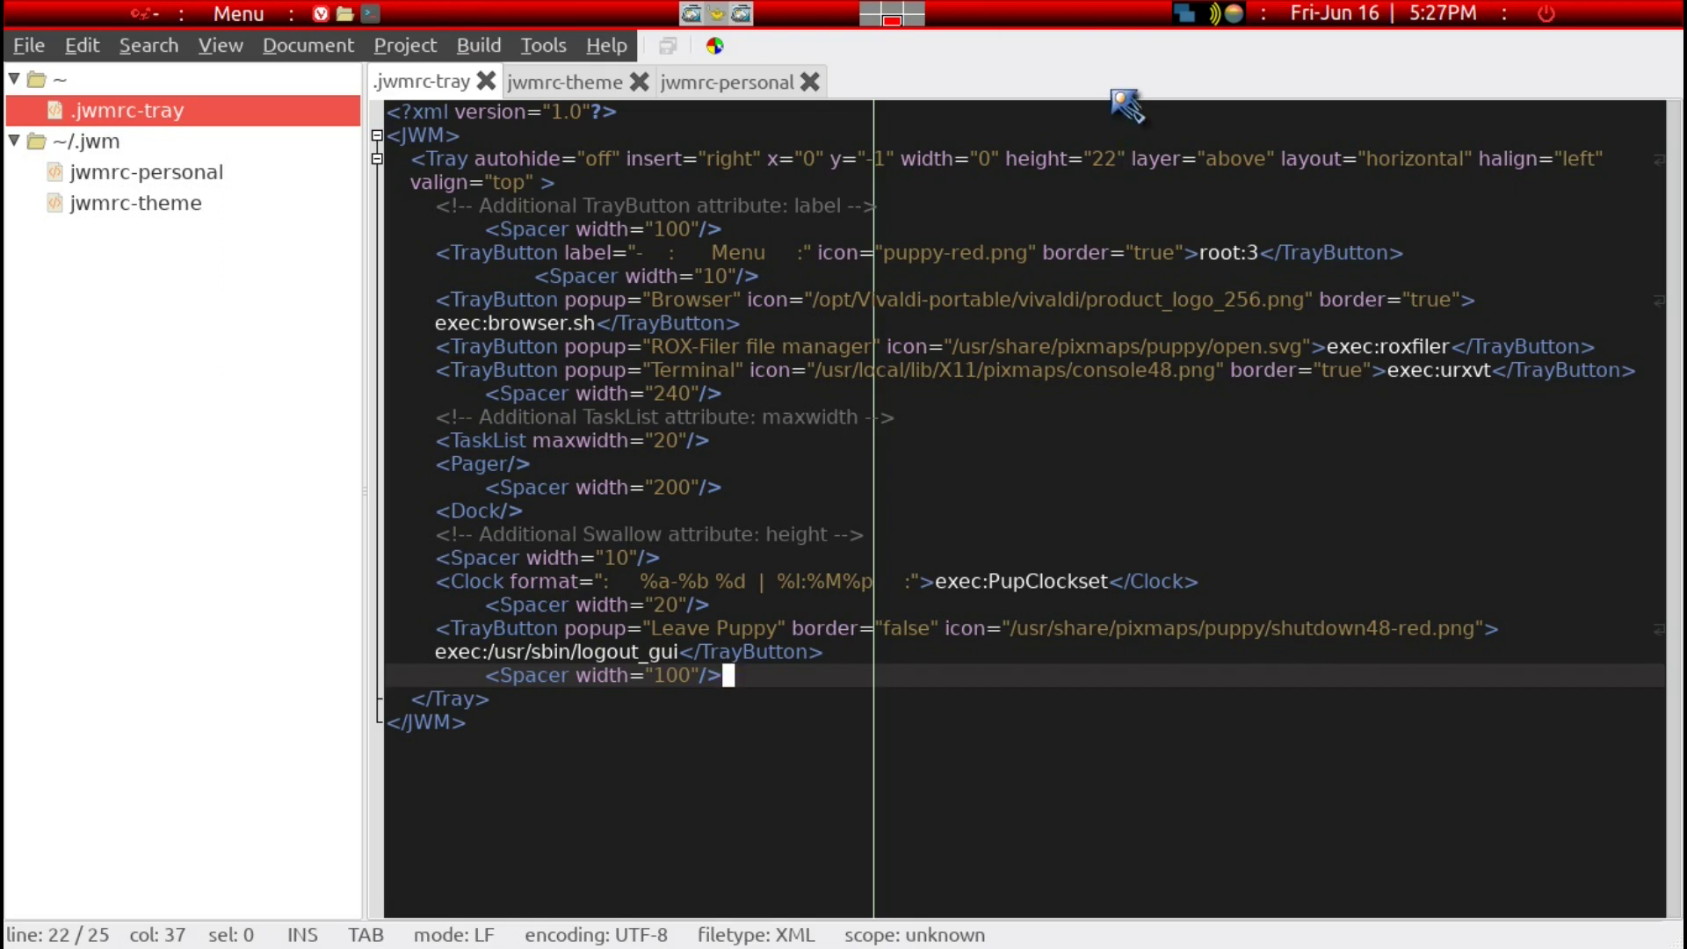
View the Tray settings in JWMDesk Manager, quit it, and decline reloading .jwmrc-tray in the editor
{"action": "key", "text": "super"}
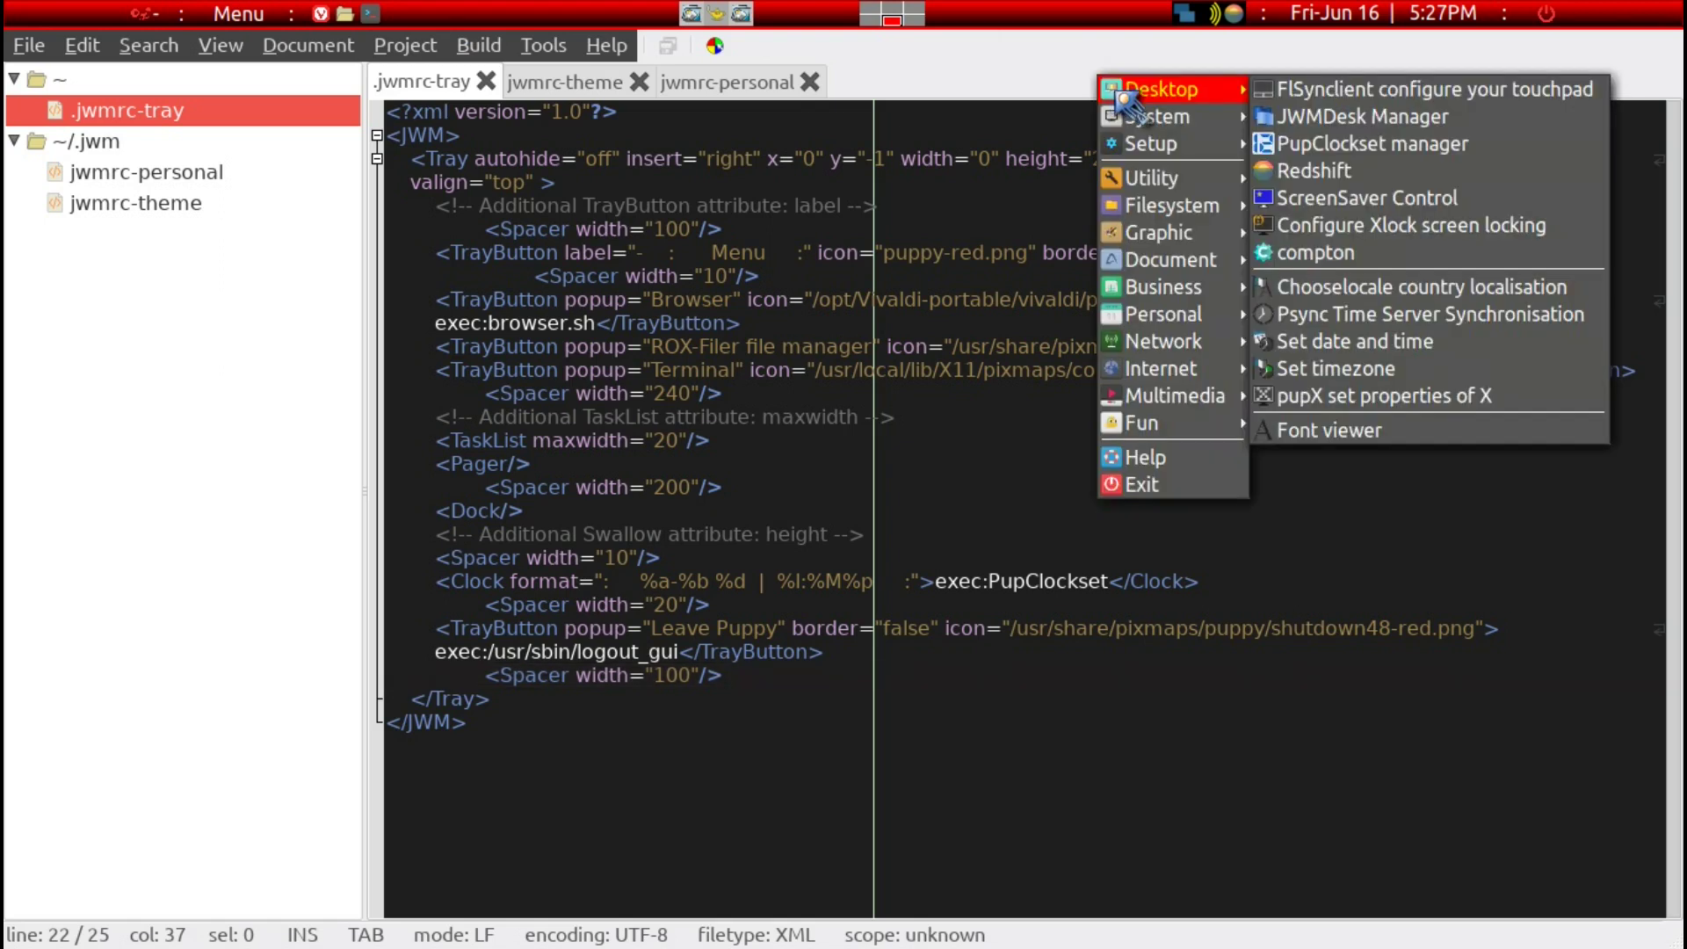
{"action": "left_click", "coordinate": [1292, 116]}
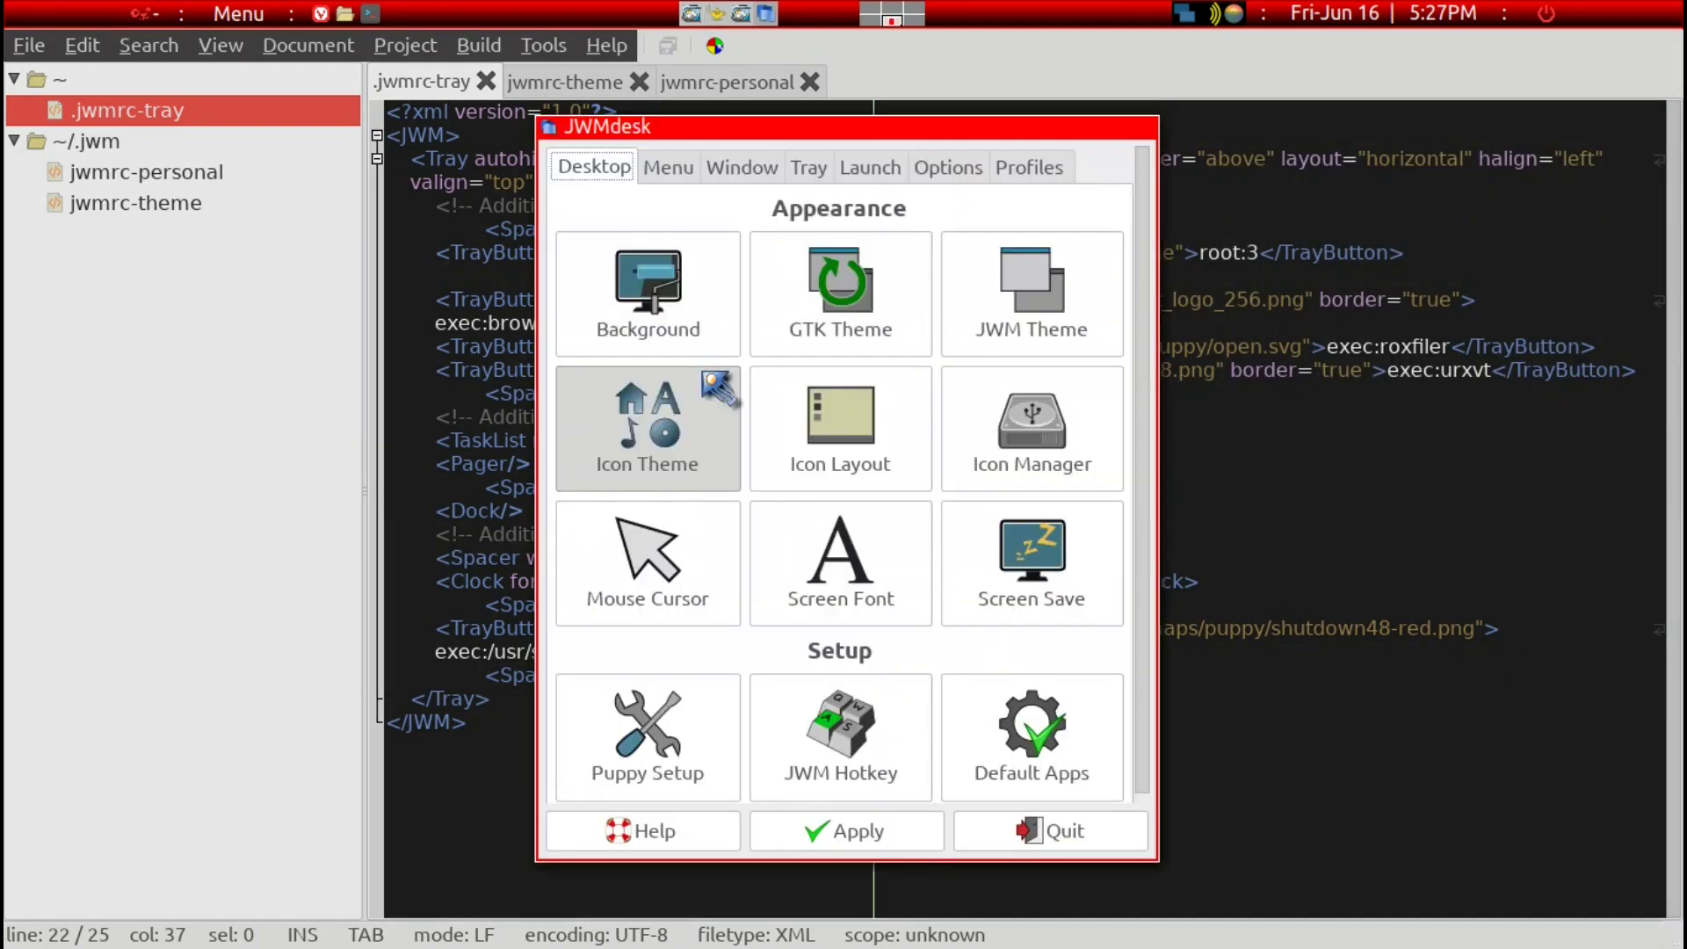
{"action": "left_click", "coordinate": [808, 167]}
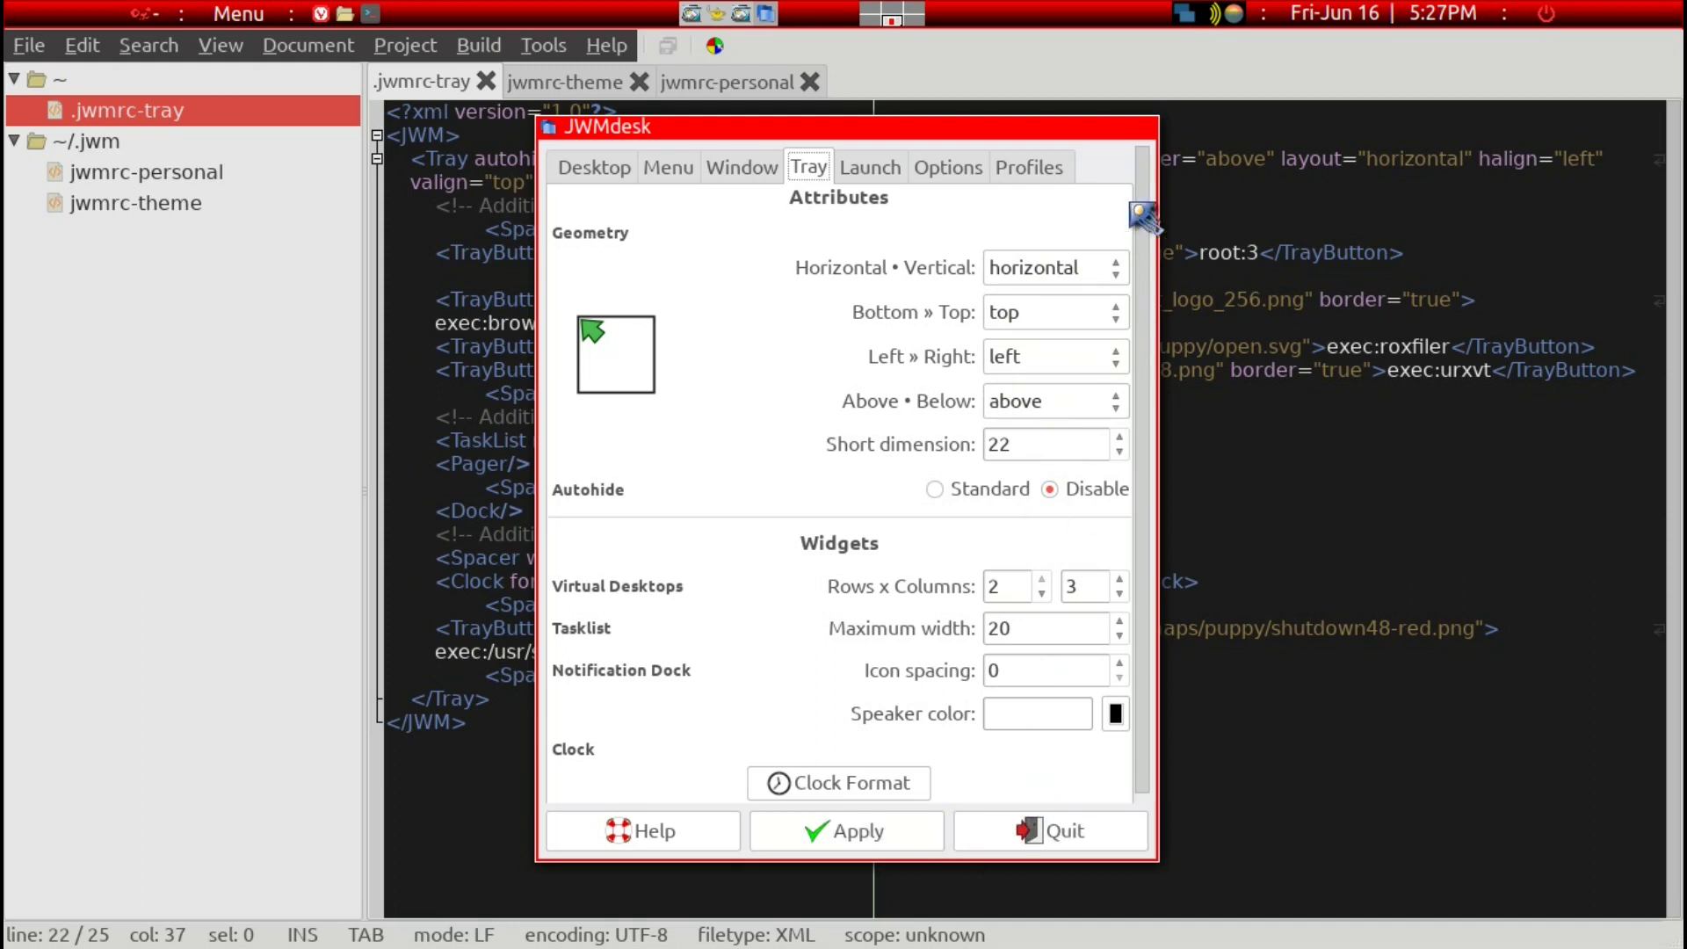
{"action": "left_click", "coordinate": [1097, 826]}
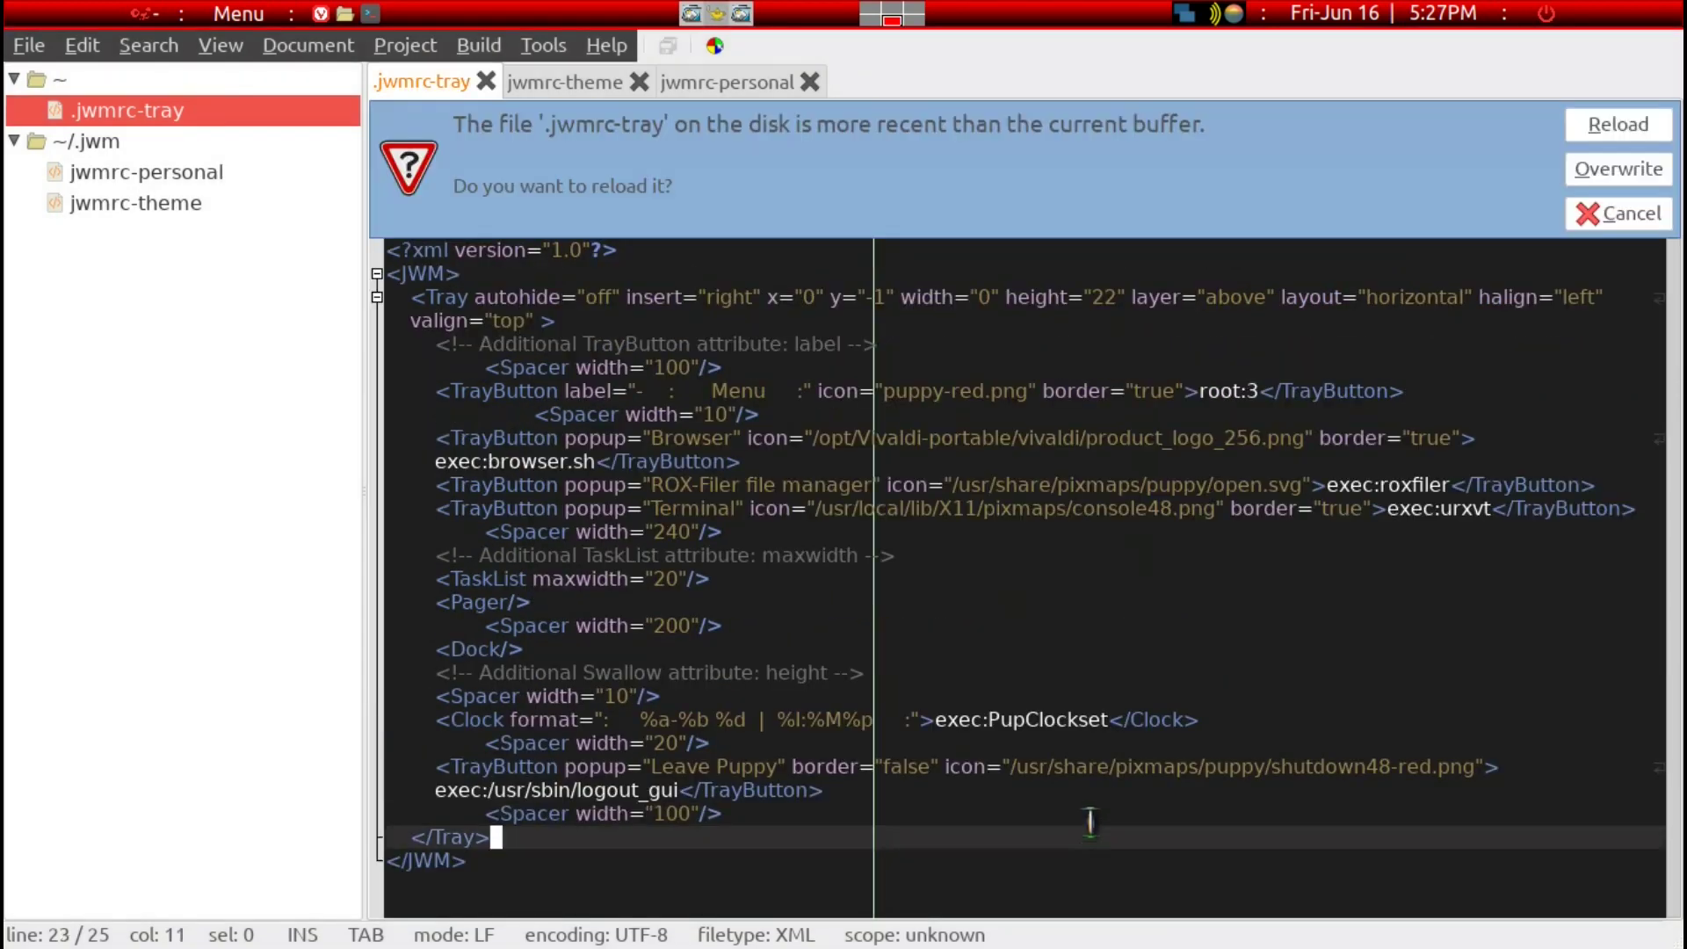
{"action": "left_click", "coordinate": [1595, 217]}
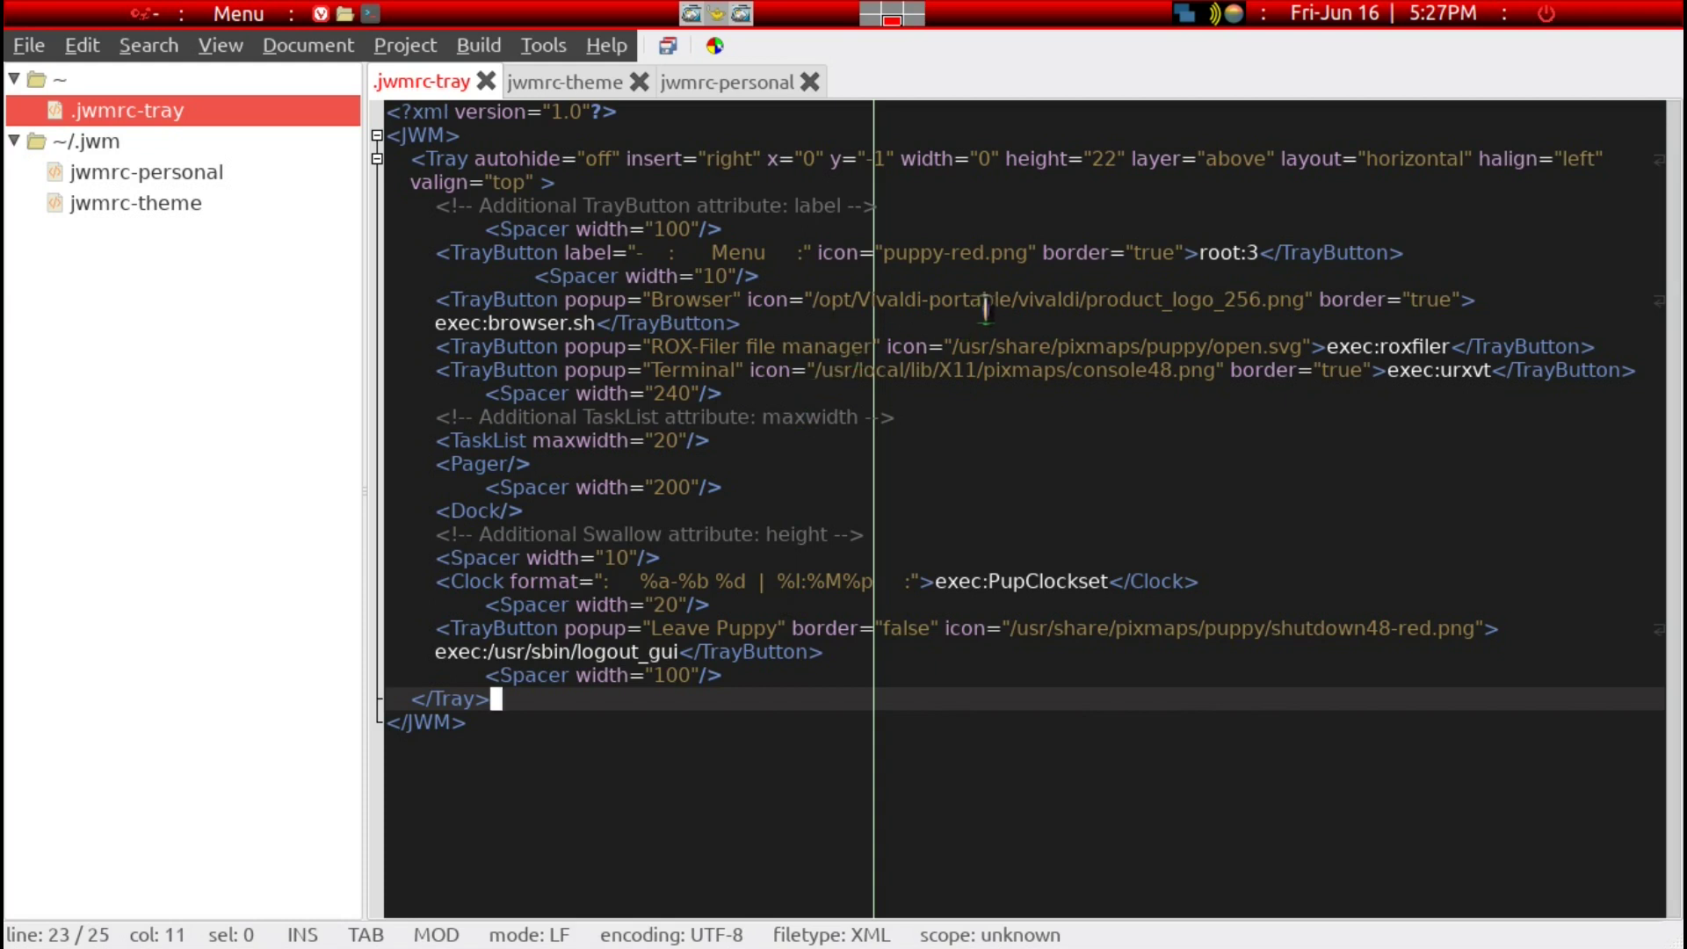
{"action": "left_click", "coordinate": [975, 434]}
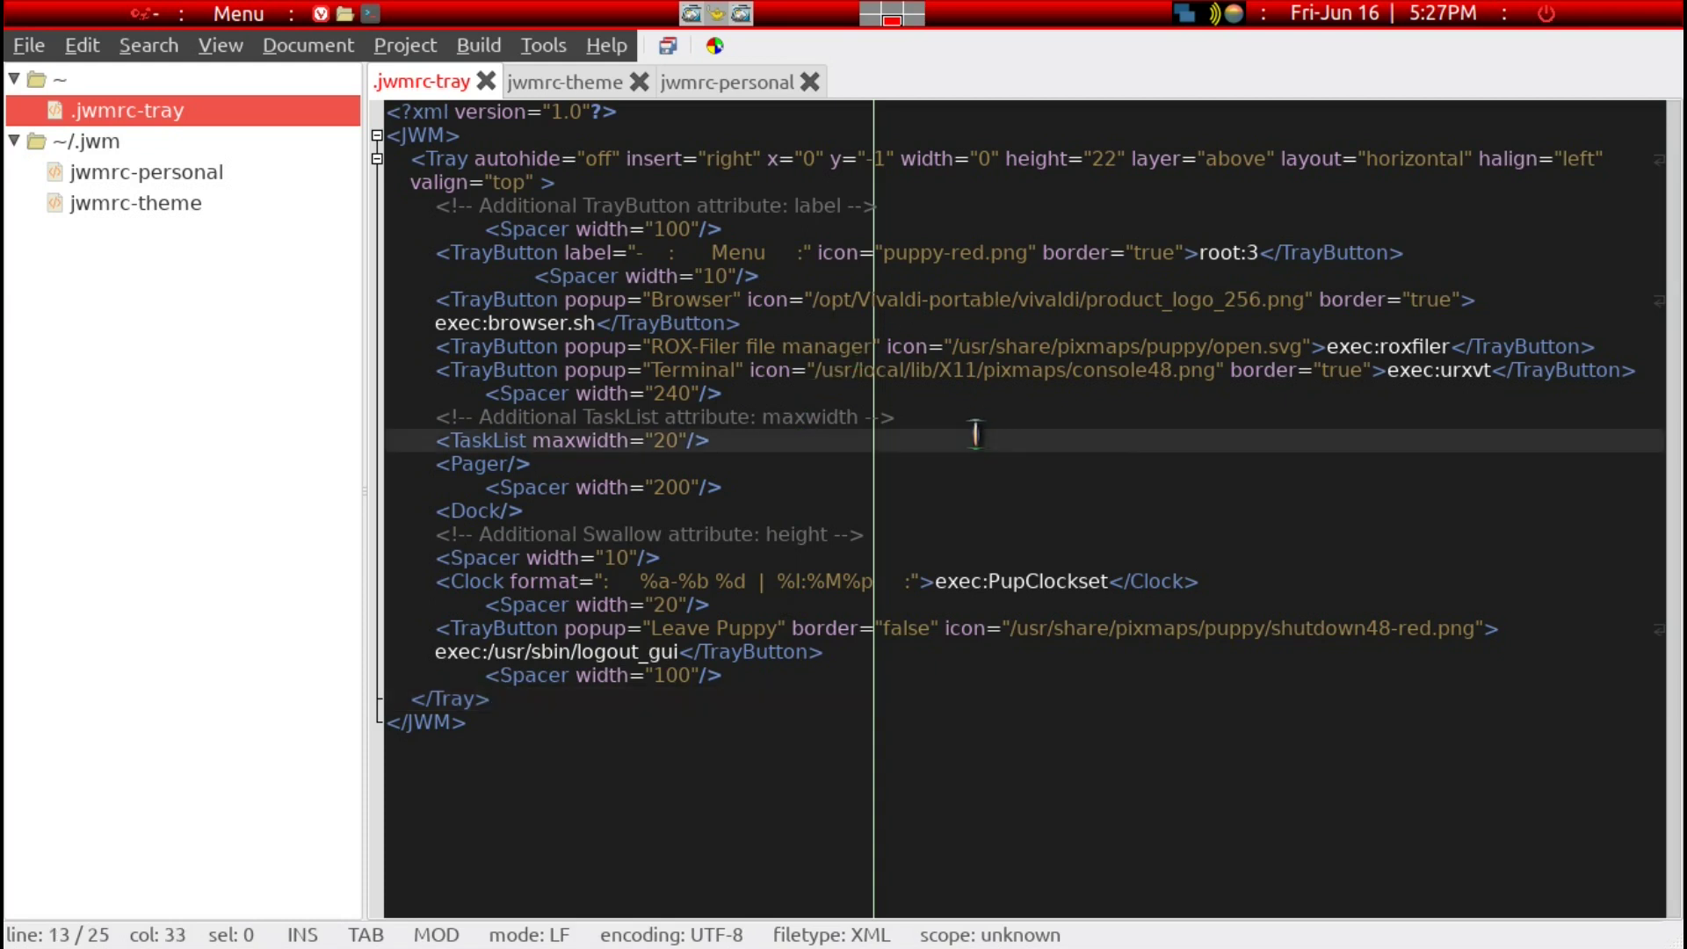